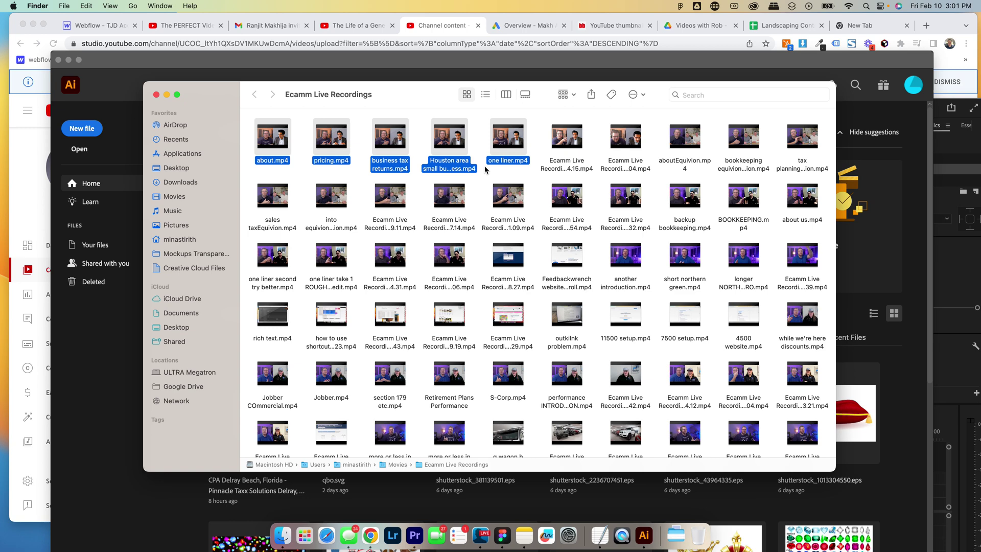
# Narrow the Finder selection in Ecamm Live Recordings down to one liner.mp4.
pyautogui.click(486, 164)
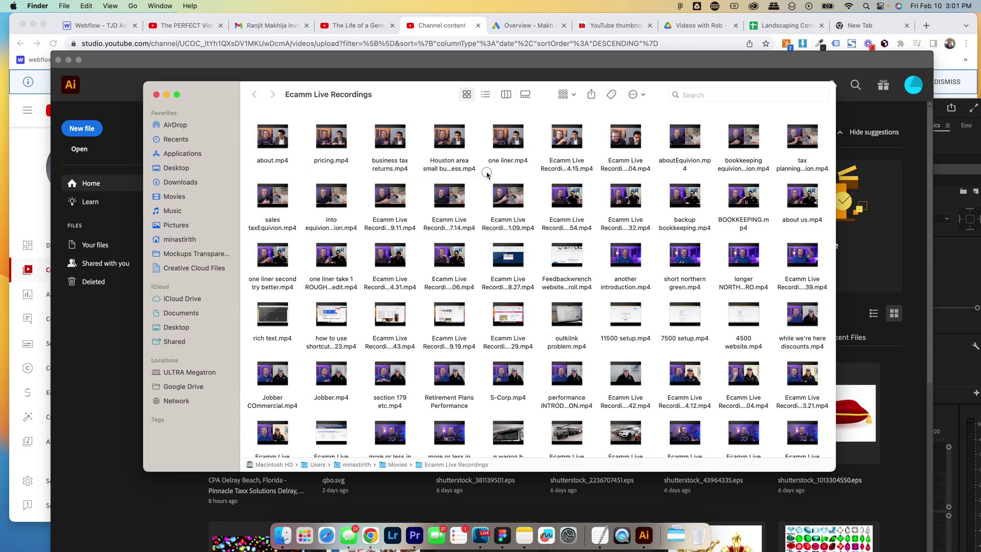
# Preview one liner.mp4 in QuickTime Player, then close it and return to Finder.
pyautogui.doubleClick(521, 145)
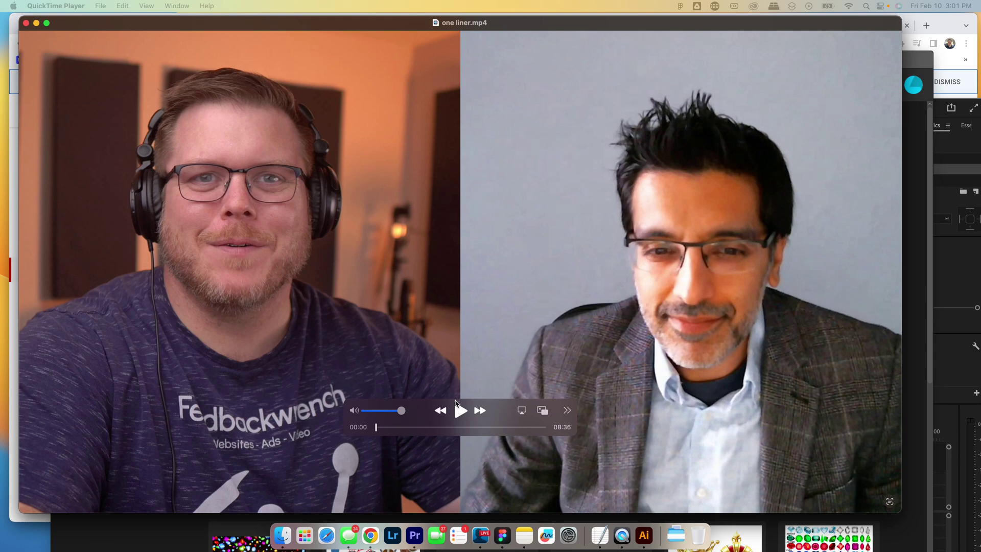
pyautogui.click(26, 23)
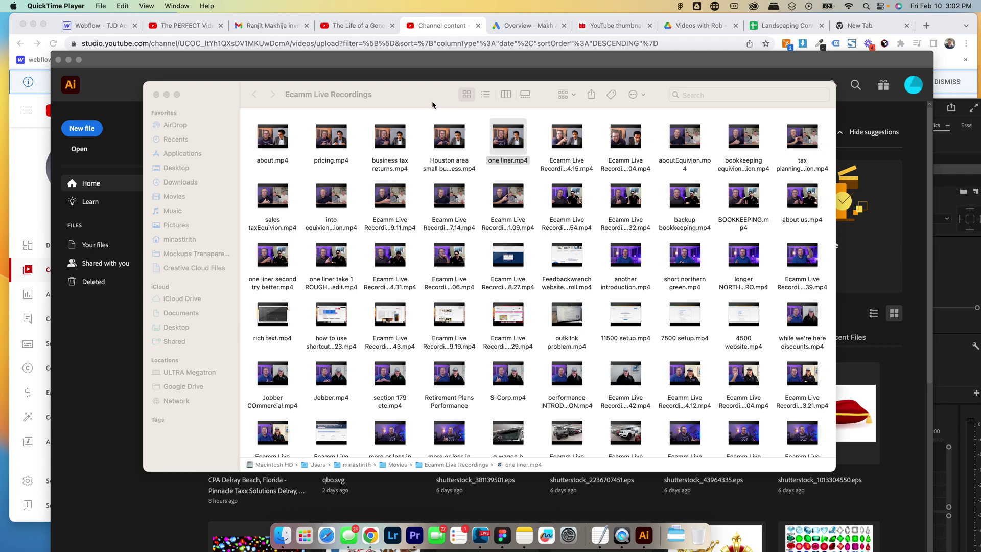
pyautogui.click(192, 167)
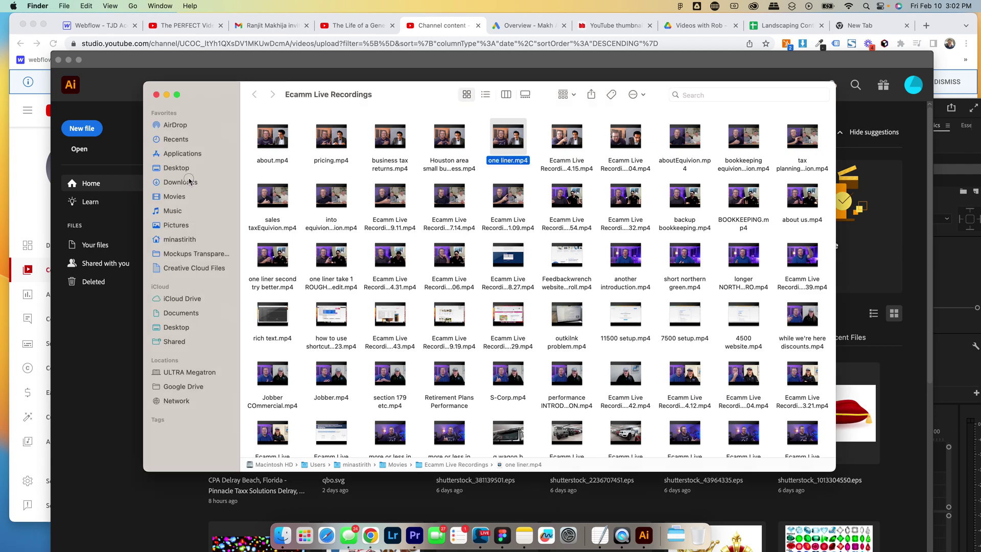
# Preview the tall Passageway Financial video from the Movies folder, then close it.
pyautogui.click(180, 182)
pyautogui.scroll(-5, 408, 242)
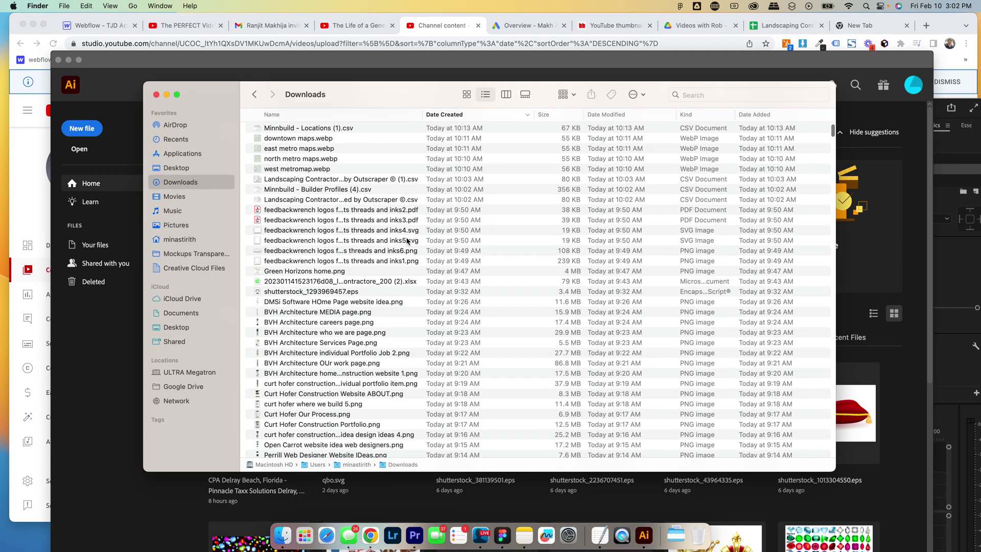
pyautogui.click(175, 197)
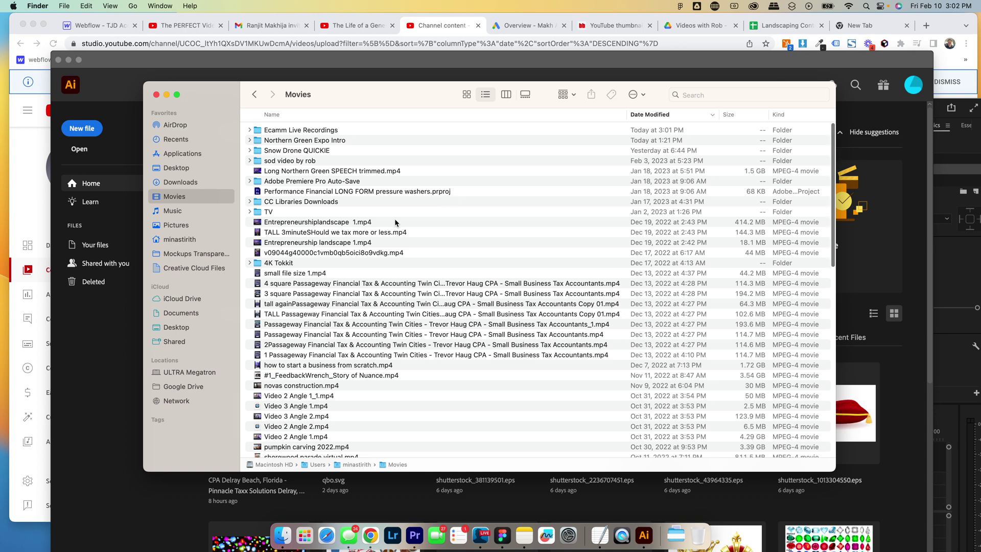
pyautogui.doubleClick(314, 305)
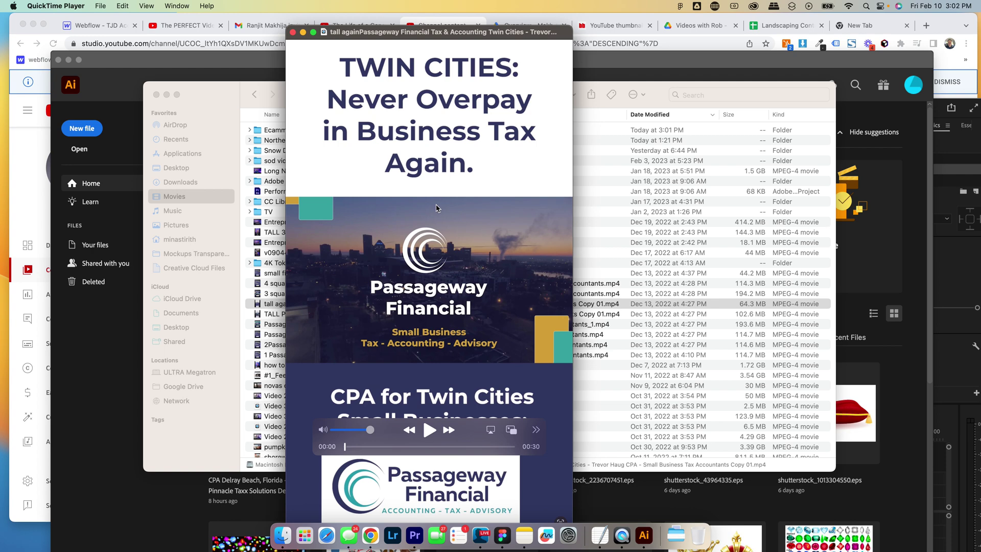
pyautogui.click(293, 32)
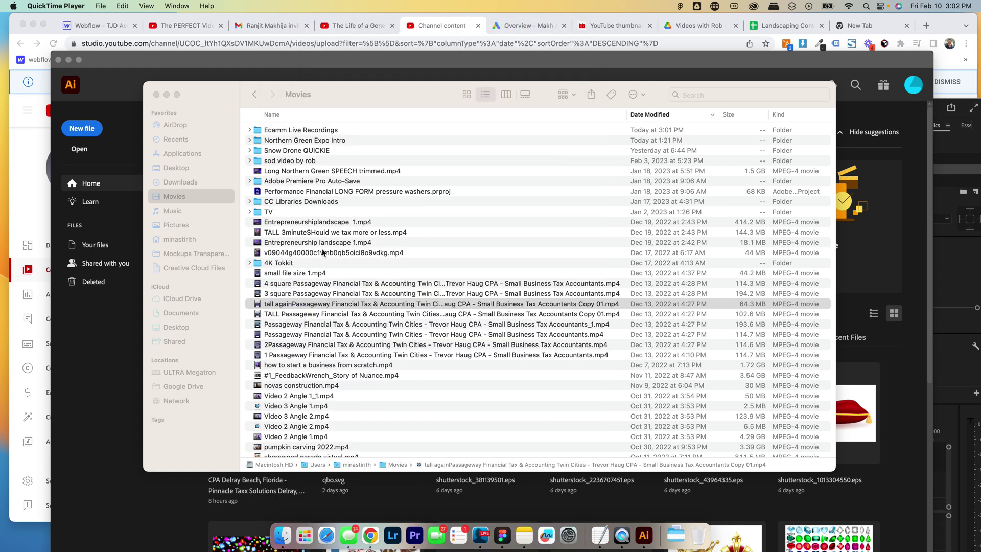
# Play another Passageway Financial video in QuickTime, then close the preview.
pyautogui.doubleClick(334, 335)
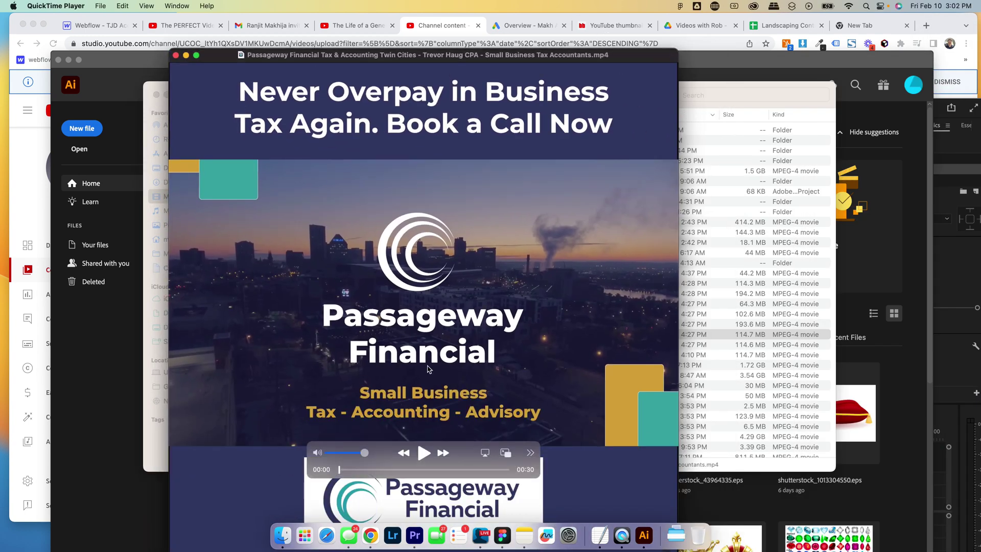
pyautogui.press('space')
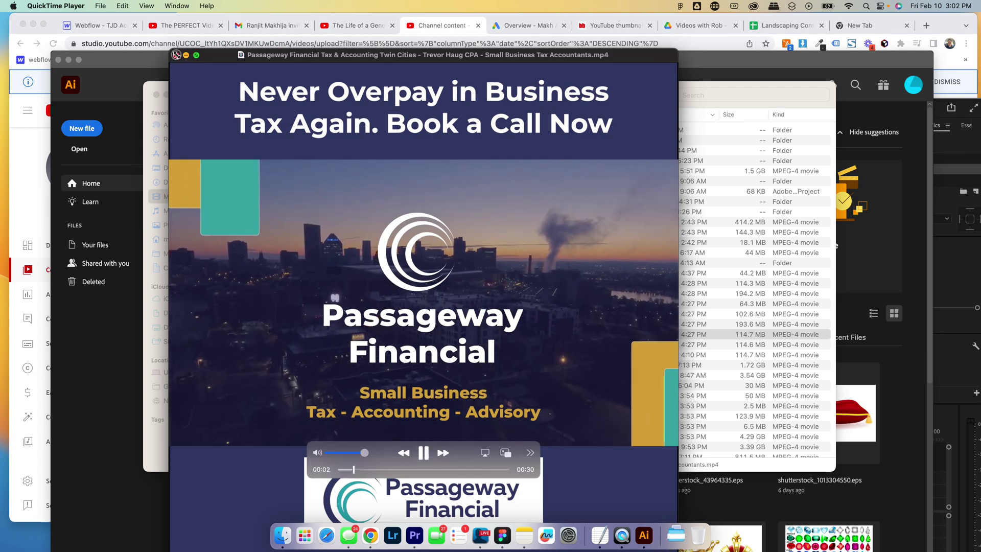
pyautogui.click(176, 55)
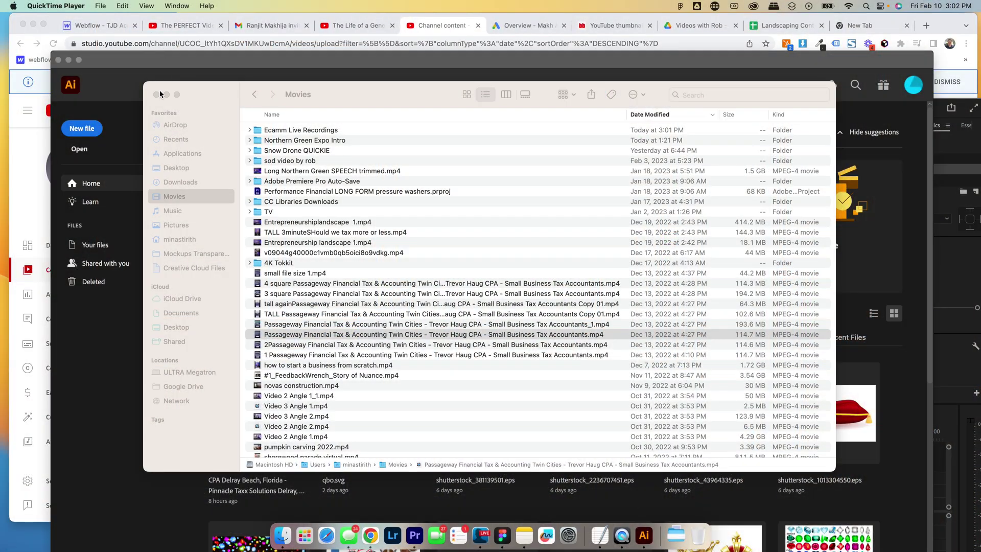
# Close the Finder Movies window and move the Illustrator home window lower.
pyautogui.click(157, 95)
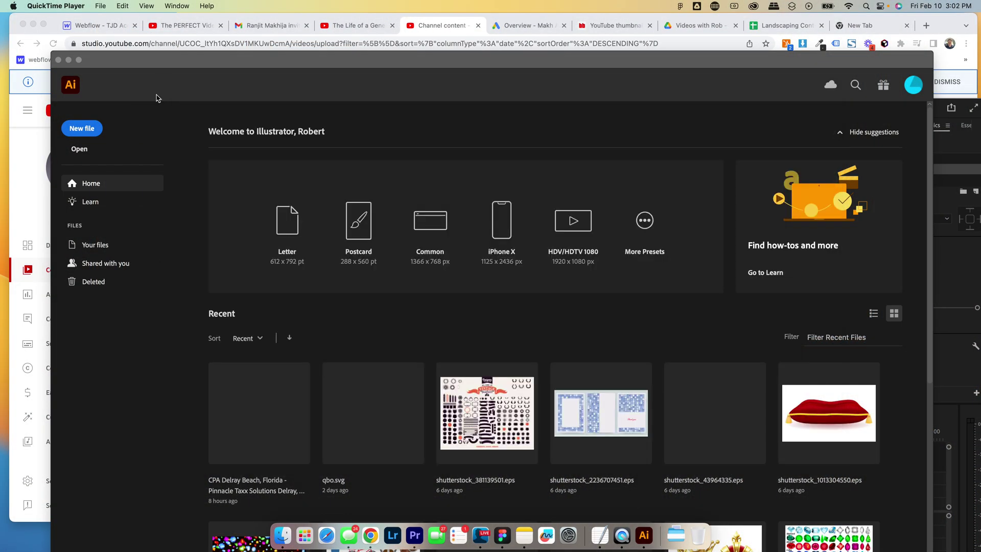
pyautogui.click(243, 62)
pyautogui.moveTo(244, 60); pyautogui.dragTo(281, 186)
# Raise the Premiere Pro project window and place the Makh Accounting Figma file beside it.
pyautogui.click(314, 112)
pyautogui.moveTo(339, 99); pyautogui.dragTo(332, 37)
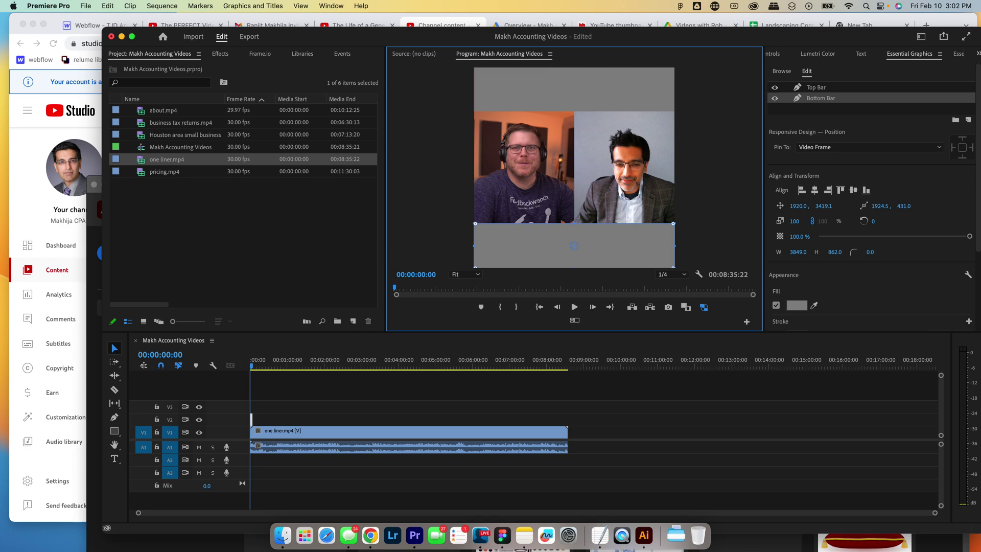
pyautogui.click(502, 535)
pyautogui.moveTo(10, 59); pyautogui.dragTo(592, 41)
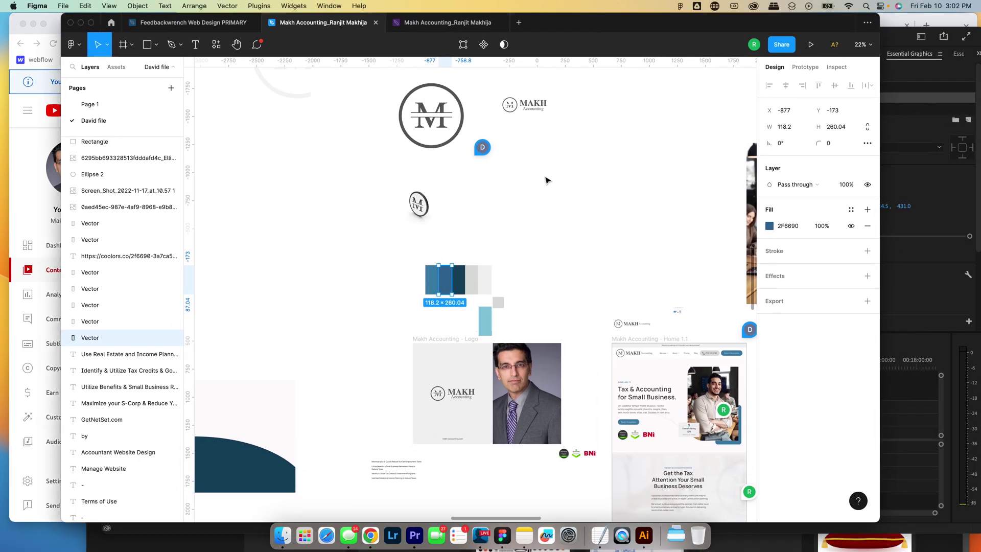
# Zoom into the five Figma brand swatches and read the dark blue hex, 16425B.
pyautogui.click(465, 249)
pyautogui.scroll(10, 465, 249)
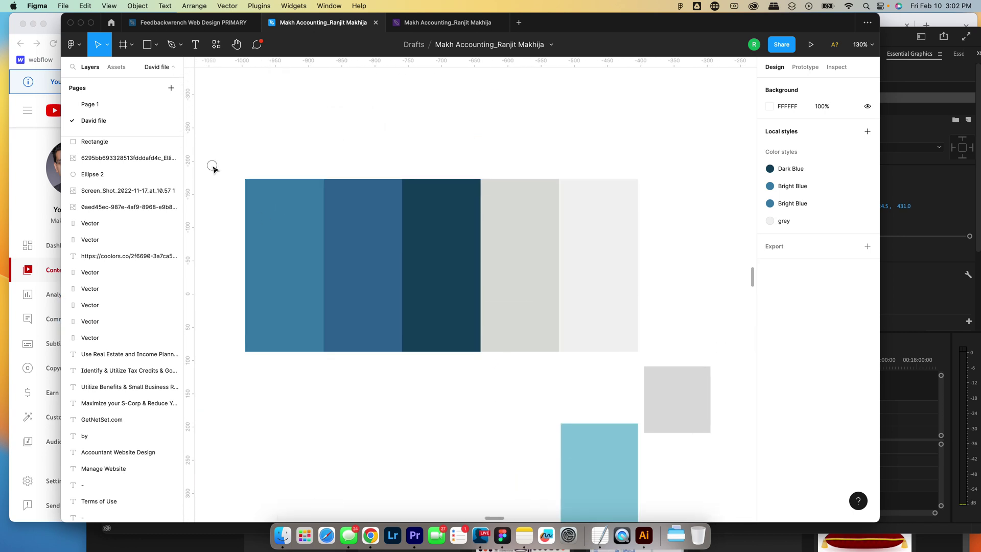
pyautogui.moveTo(213, 166); pyautogui.dragTo(713, 325)
pyautogui.click(672, 265)
pyautogui.click(437, 236)
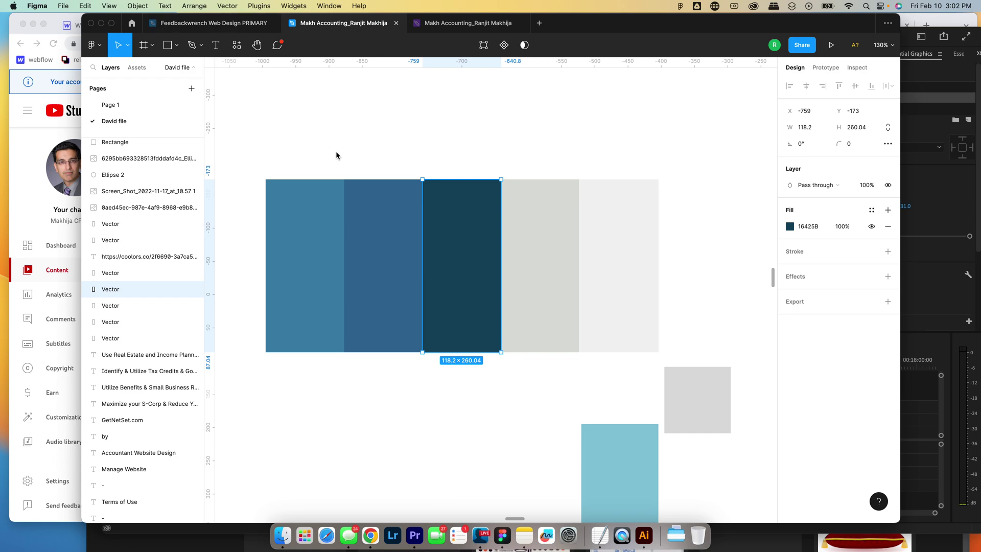
pyautogui.scroll(-10, 336, 155)
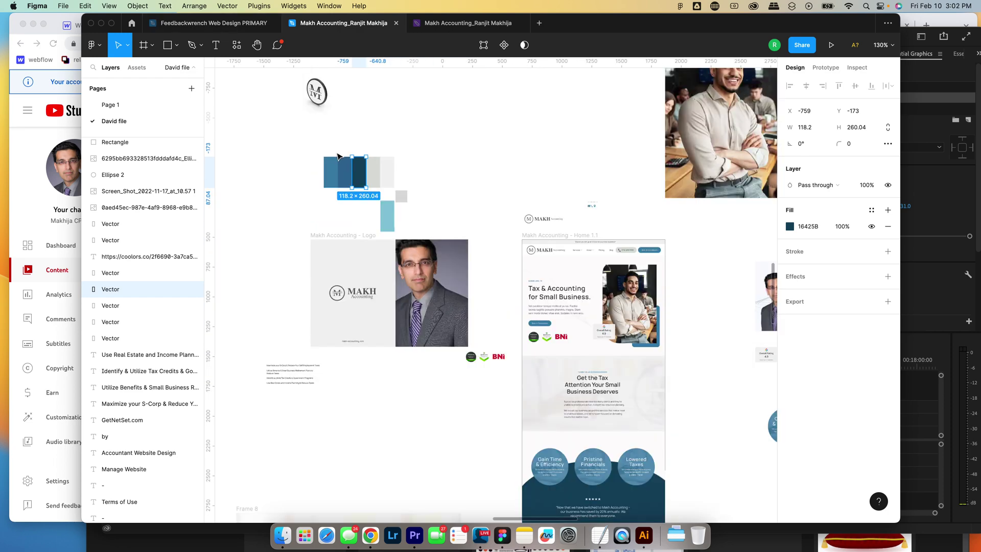
pyautogui.hscroll(-1, 338, 156)
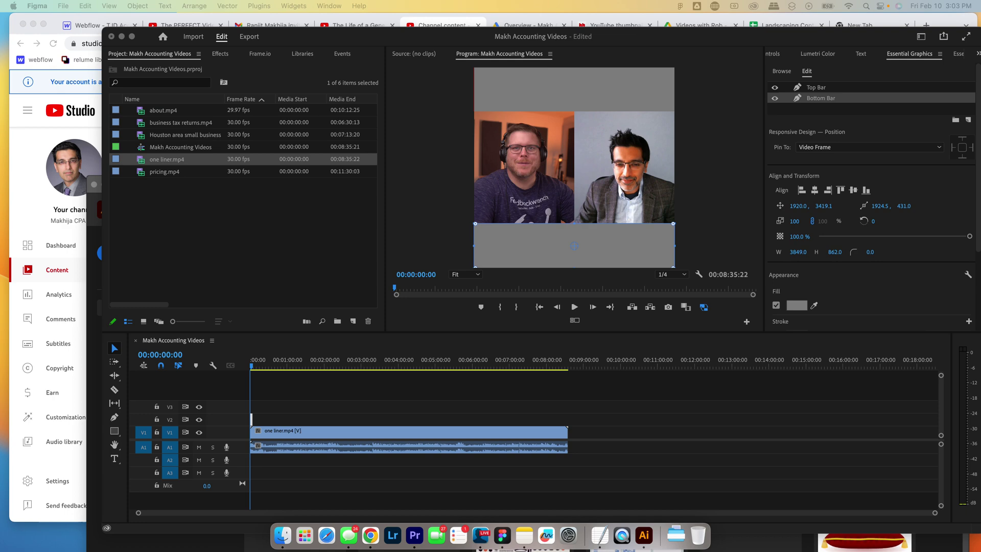
# Create a new blank 1920 × 1080 pt Illustrator document from the Print preset.
pyautogui.click(643, 535)
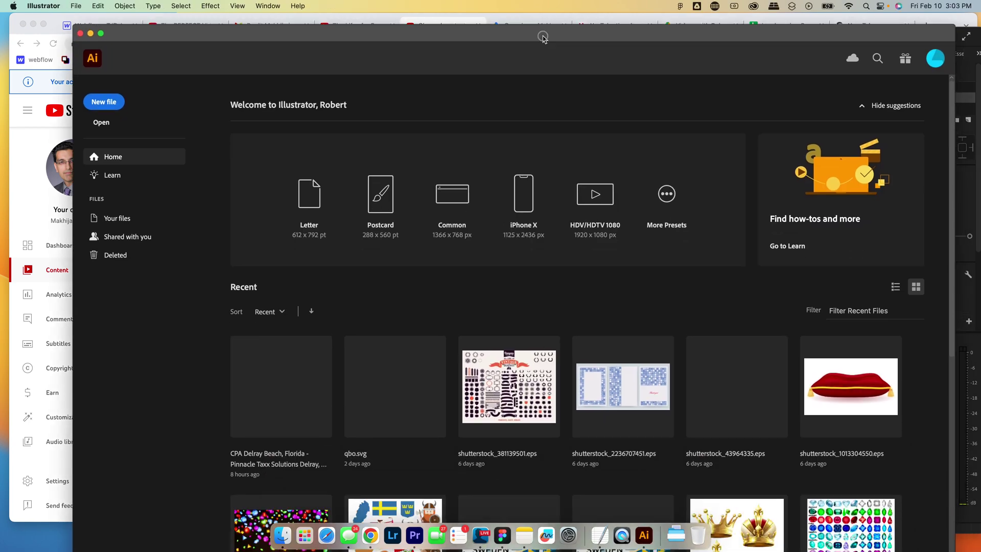
pyautogui.moveTo(543, 39); pyautogui.dragTo(548, 175)
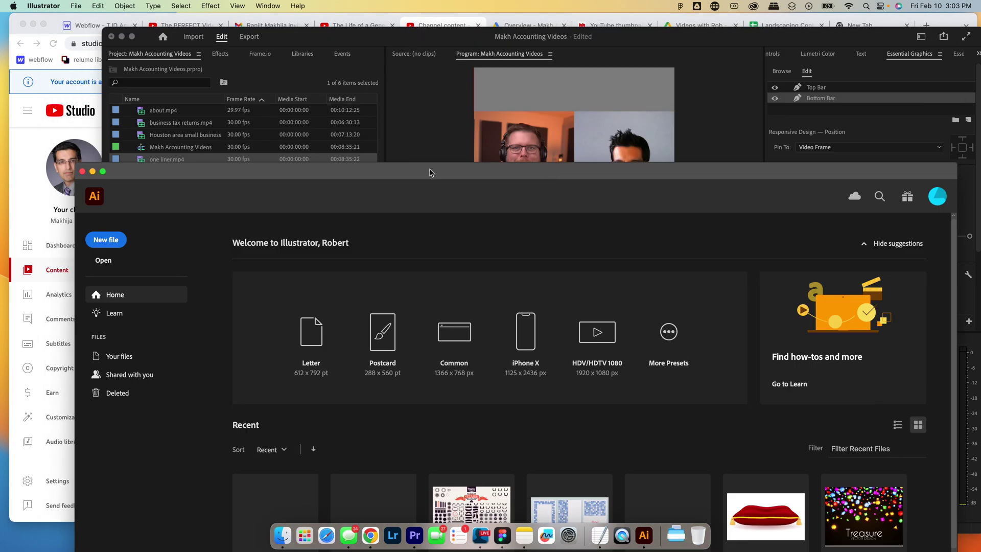
pyautogui.moveTo(429, 173); pyautogui.dragTo(399, 7)
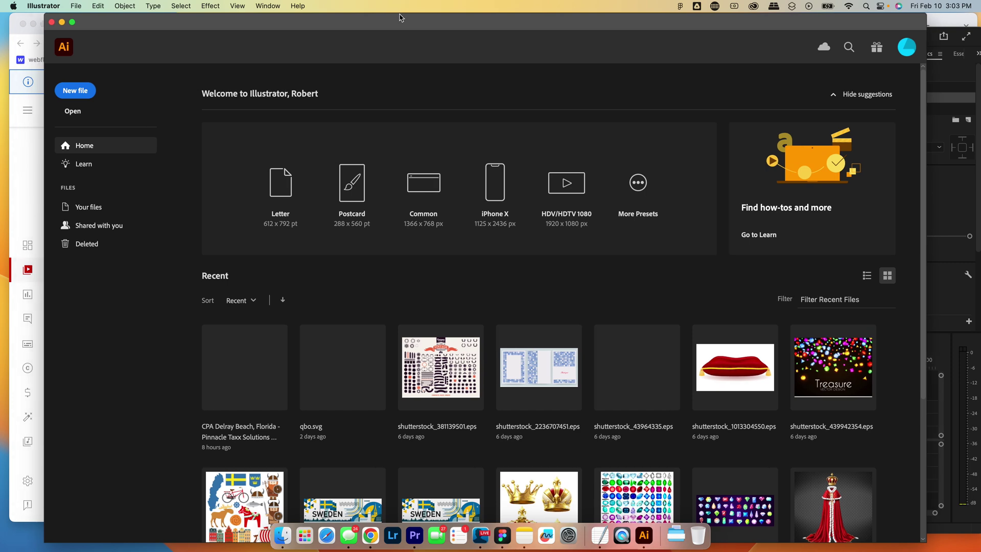
pyautogui.moveTo(399, 14)
pyautogui.mouseDown()
pyautogui.moveTo(400, 71)
pyautogui.moveTo(401, 3)
pyautogui.mouseUp()
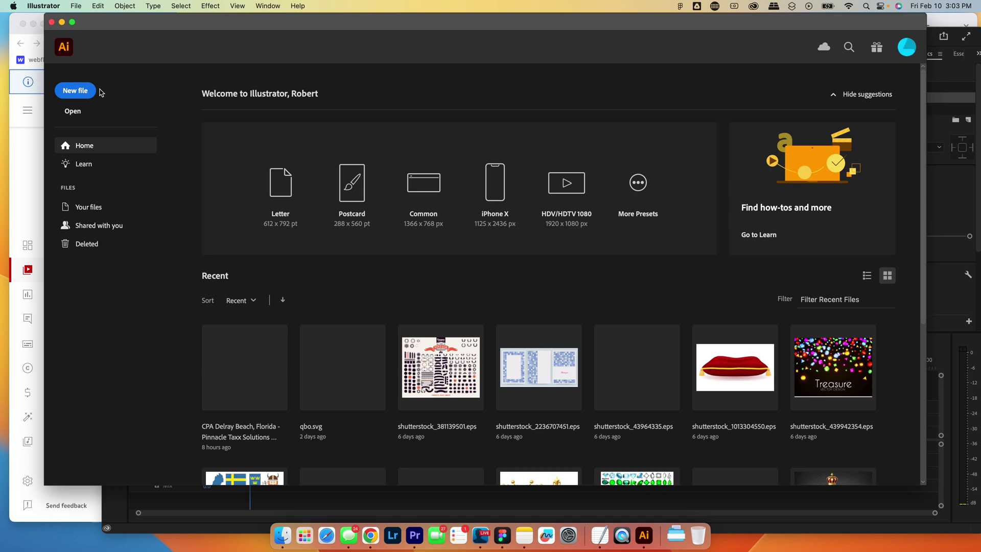
pyautogui.click(82, 94)
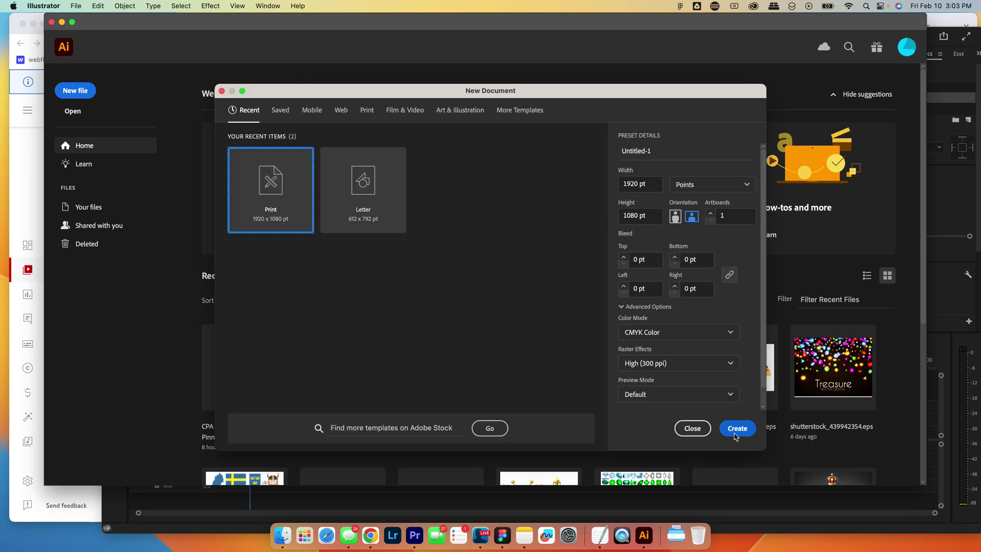
pyautogui.click(737, 428)
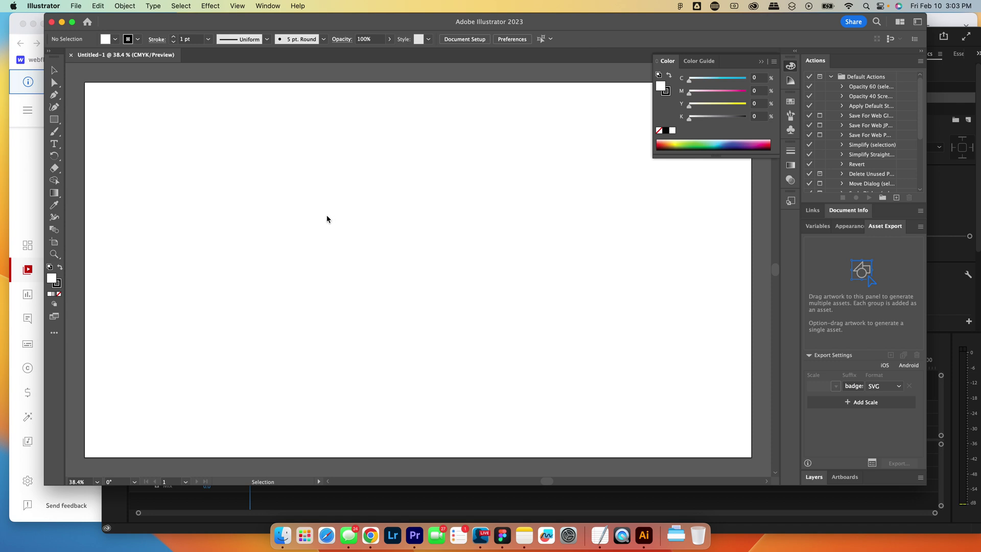
# Draw a square on the left of the artboard, discarding a stray pasted copy.
pyautogui.press('f')
pyautogui.press('m')
pyautogui.moveTo(214, 185); pyautogui.dragTo(294, 277)
pyautogui.press('a')
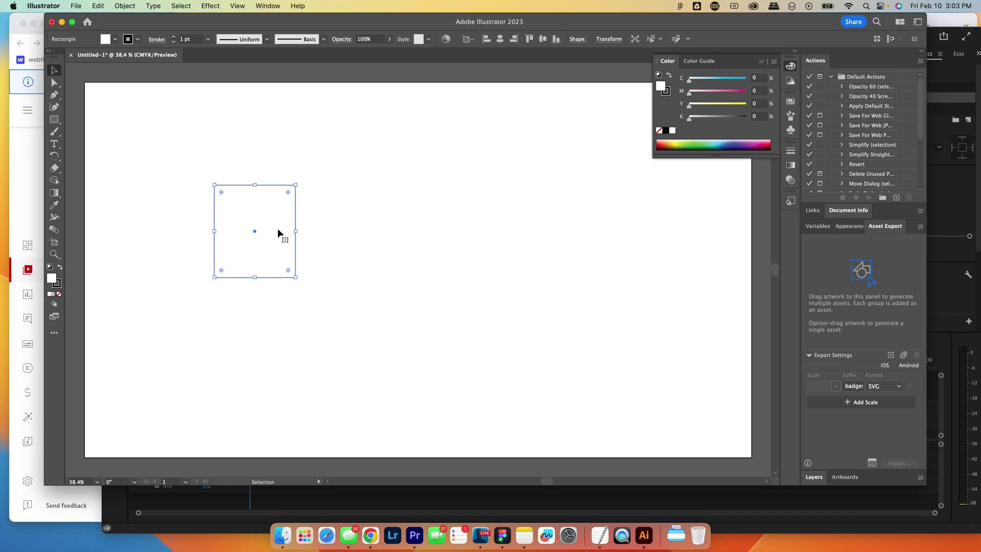
pyautogui.click(309, 225)
pyautogui.click(291, 230)
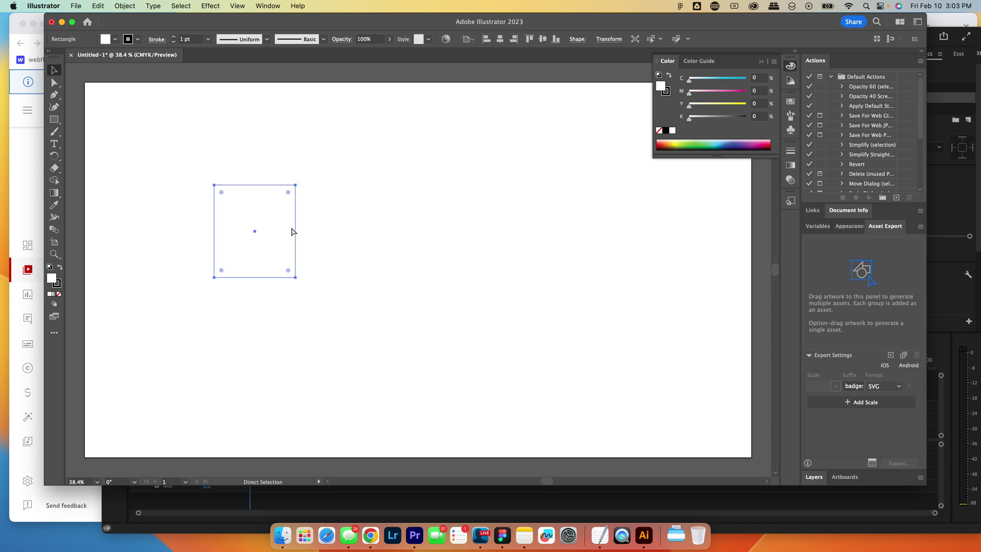
pyautogui.hotkey('ctrl', 'c')
pyautogui.hotkey('ctrl', 'v')
pyautogui.press('v')
pyautogui.click(256, 228)
pyautogui.click(423, 279)
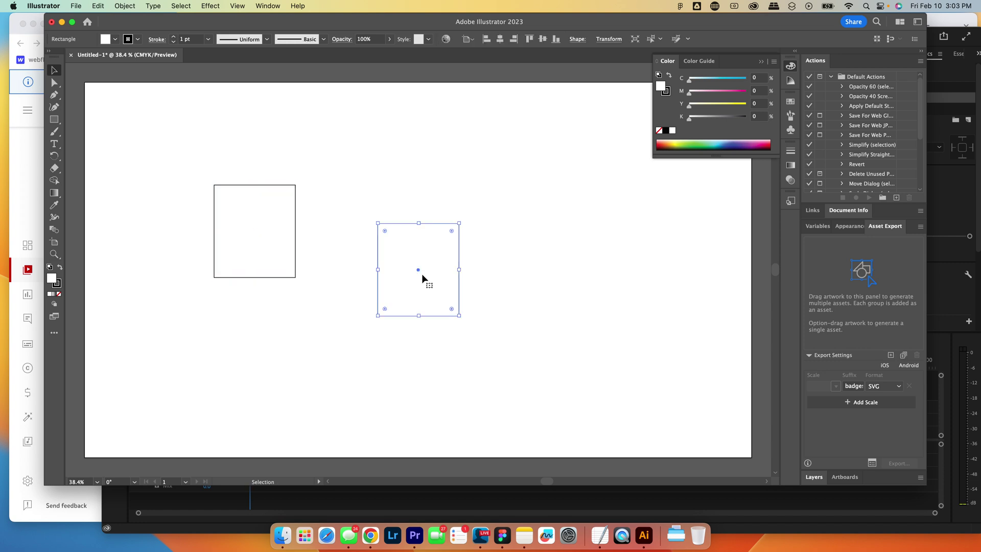
pyautogui.press('Delete')
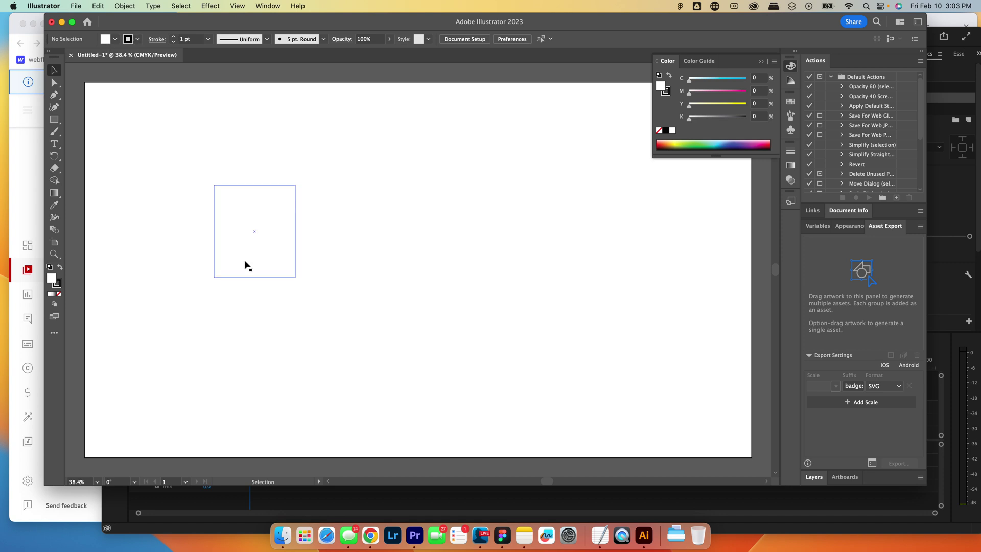
# Set the square's stroke to None.
pyautogui.click(137, 42)
pyautogui.click(184, 136)
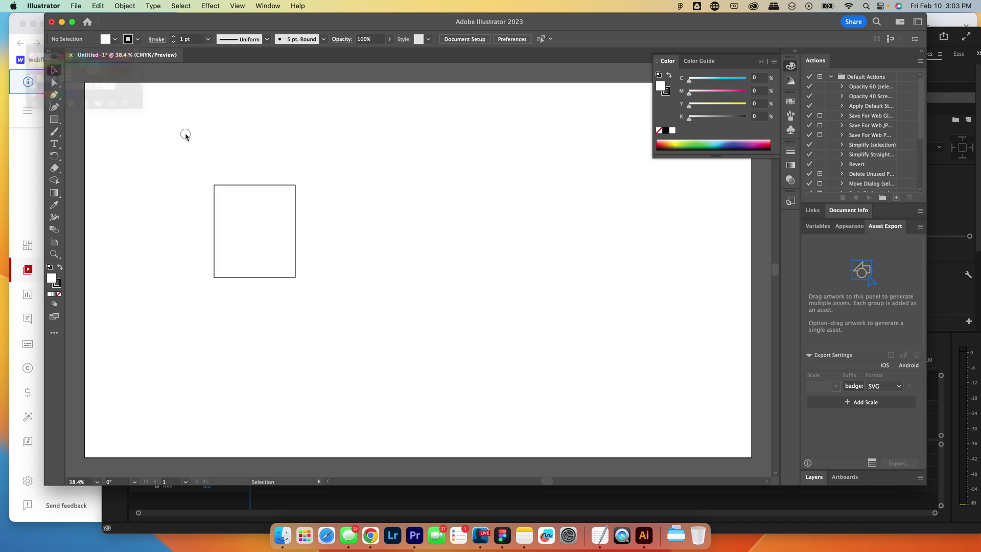
pyautogui.moveTo(184, 134); pyautogui.dragTo(280, 266)
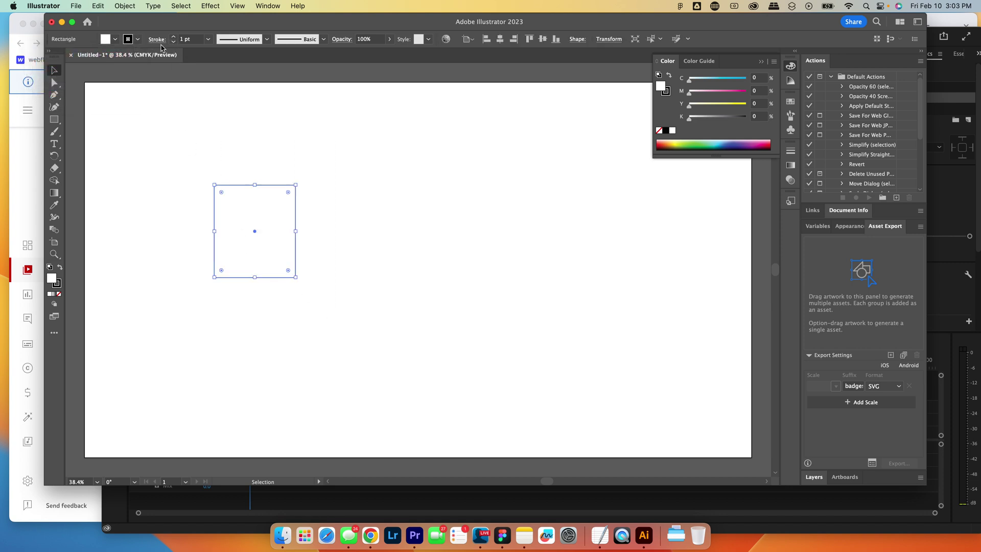
pyautogui.click(137, 41)
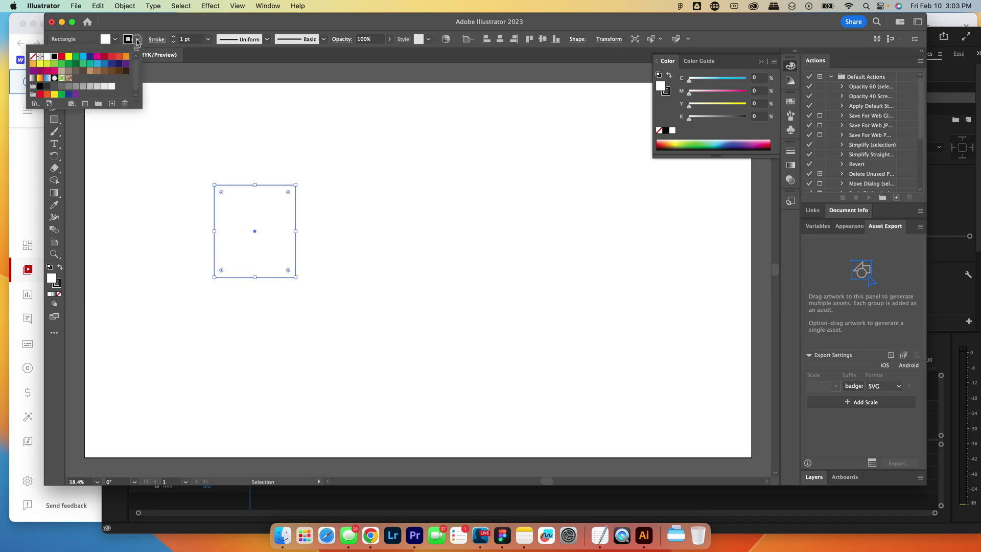
pyautogui.click(33, 59)
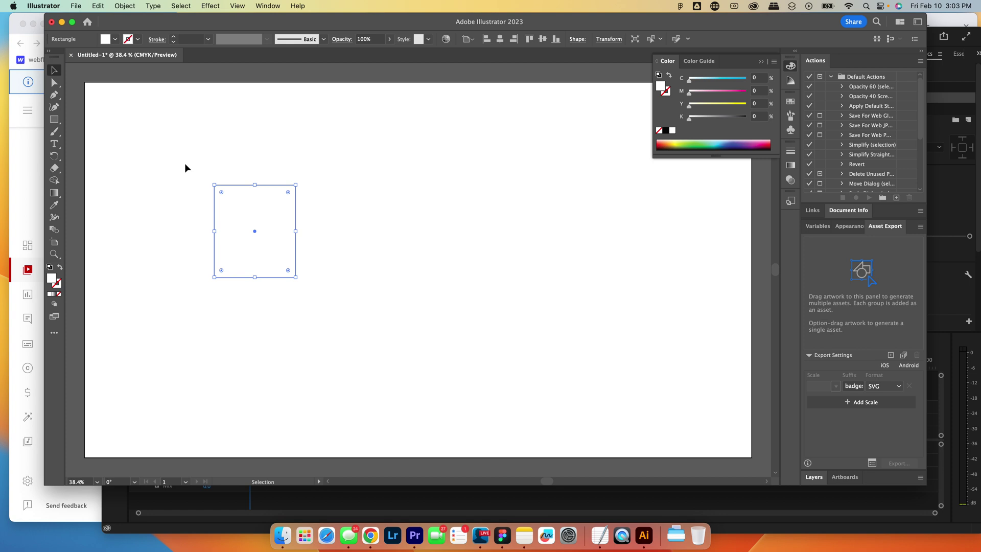
# Fill the square with solid blue 3A7CA5, replacing a temporary green fill.
pyautogui.moveTo(189, 164); pyautogui.dragTo(359, 301)
pyautogui.click(265, 217)
pyautogui.click(115, 39)
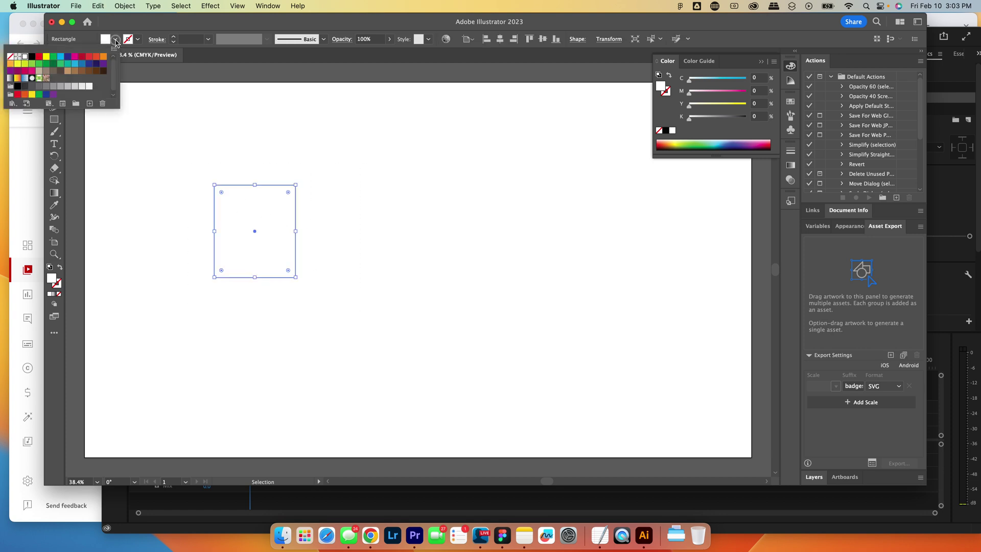
pyautogui.click(53, 56)
pyautogui.click(240, 233)
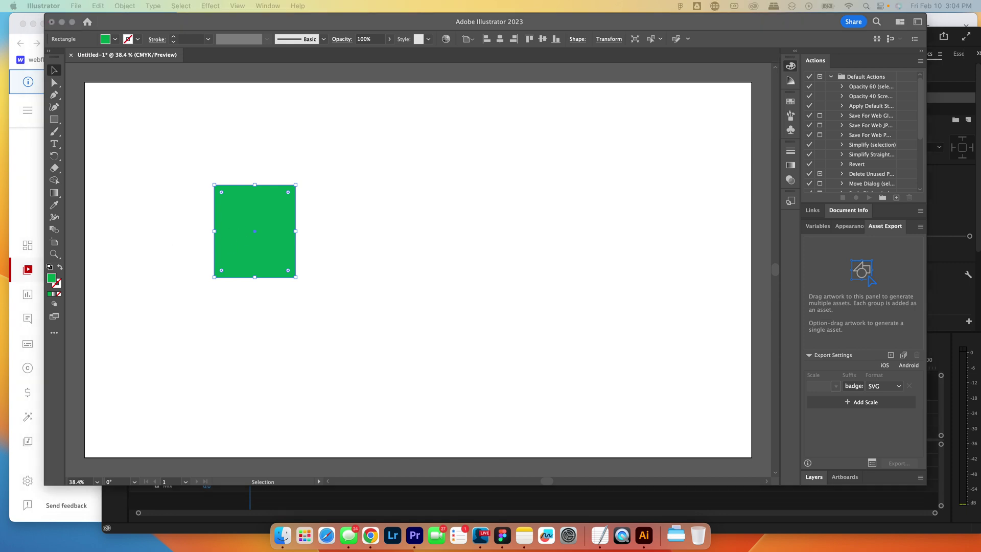
pyautogui.click(257, 212)
pyautogui.doubleClick(51, 278)
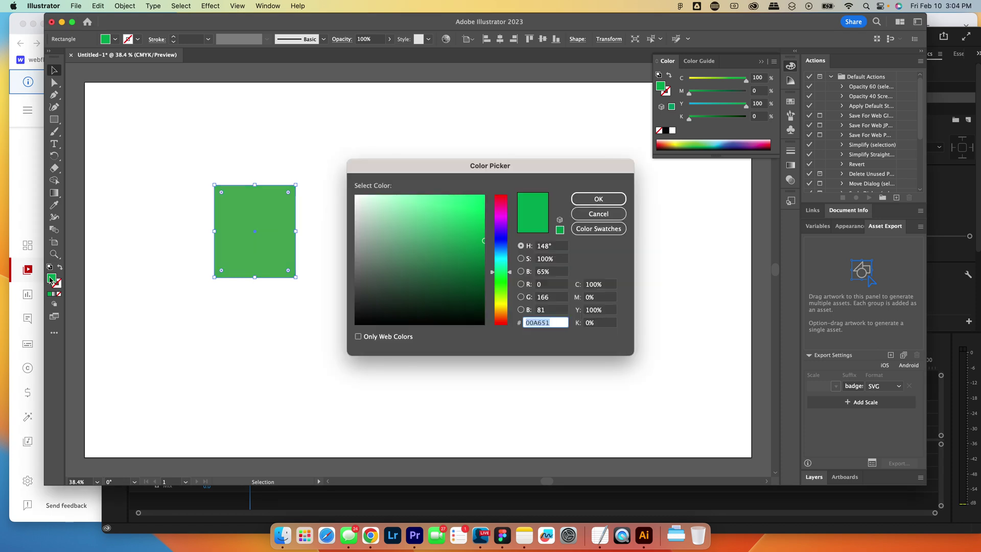
pyautogui.press('super+v')
pyautogui.click(598, 198)
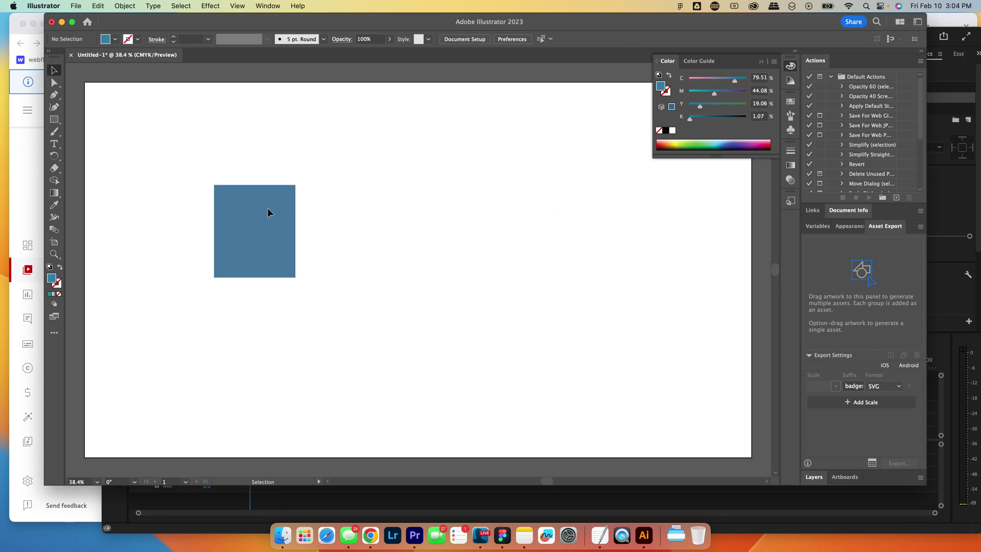
# Duplicate the square to the right and fill the second copy with a darker blue.
pyautogui.moveTo(250, 211); pyautogui.dragTo(506, 213)
pyautogui.click(357, 236)
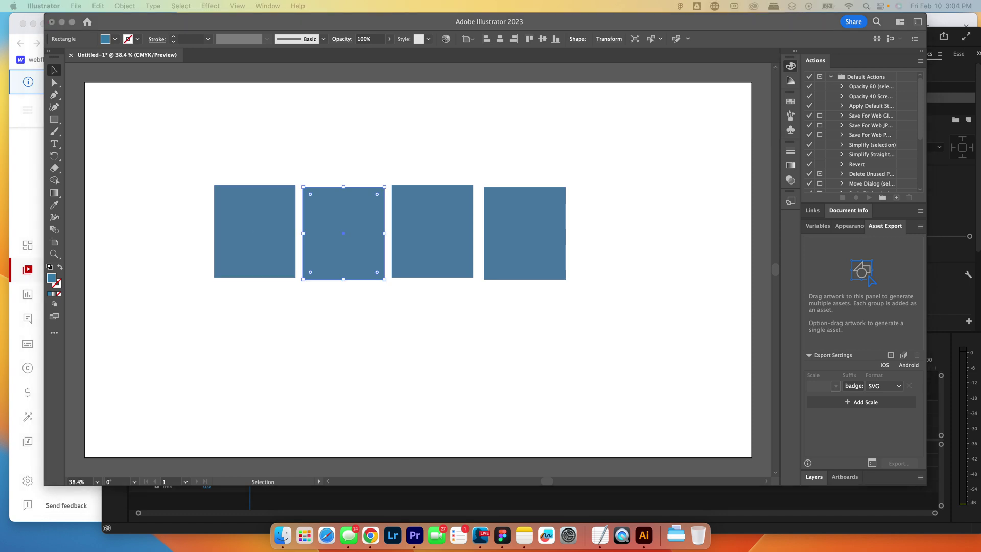
pyautogui.click(343, 238)
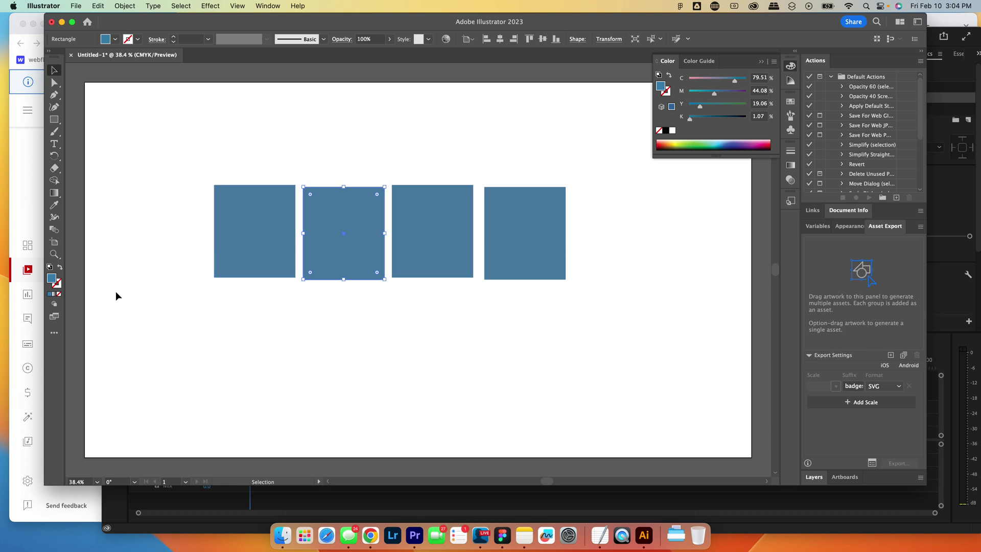
pyautogui.doubleClick(52, 278)
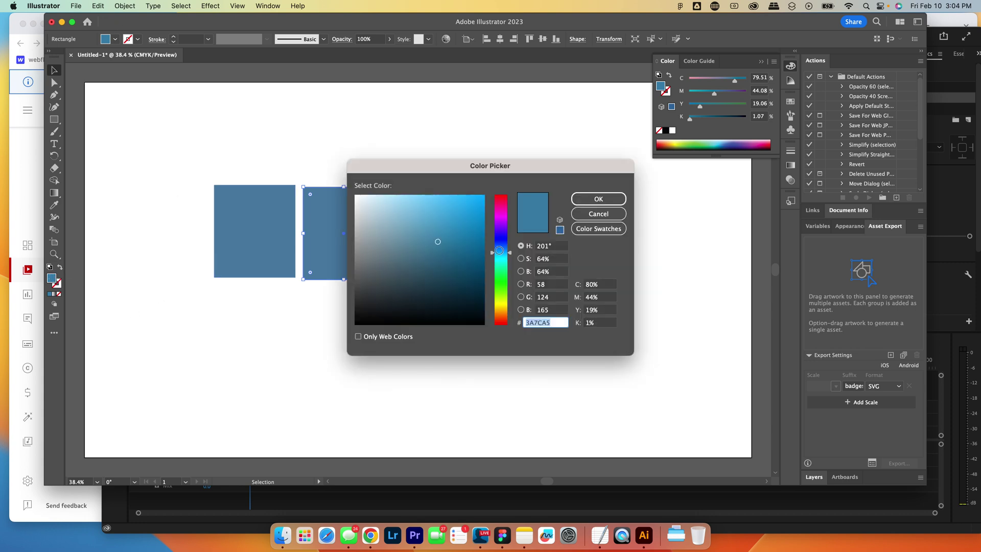
pyautogui.press('super+v')
pyautogui.press('Tab')
pyautogui.press('Return')
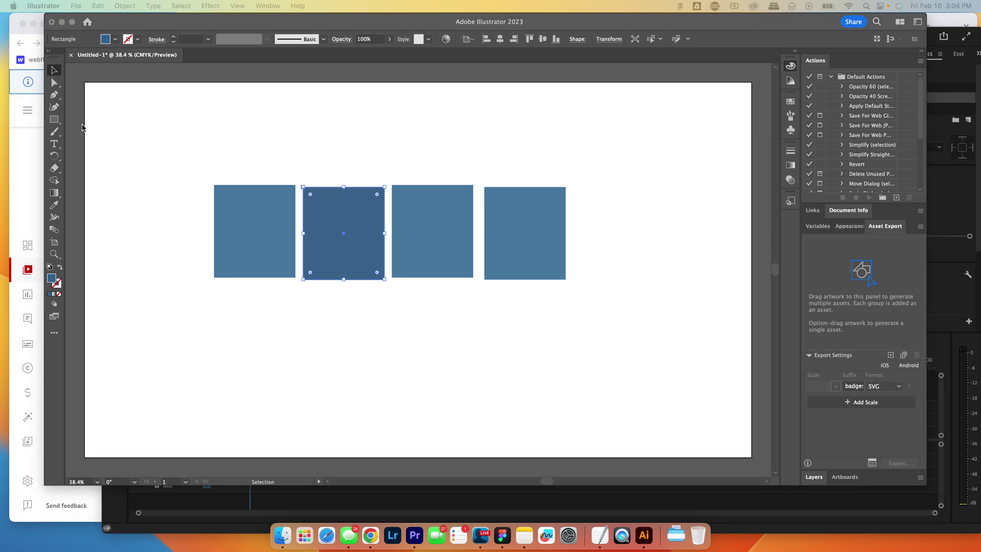
# Fill the third square with dark navy 1E3A52.
pyautogui.click(437, 219)
pyautogui.click(434, 219)
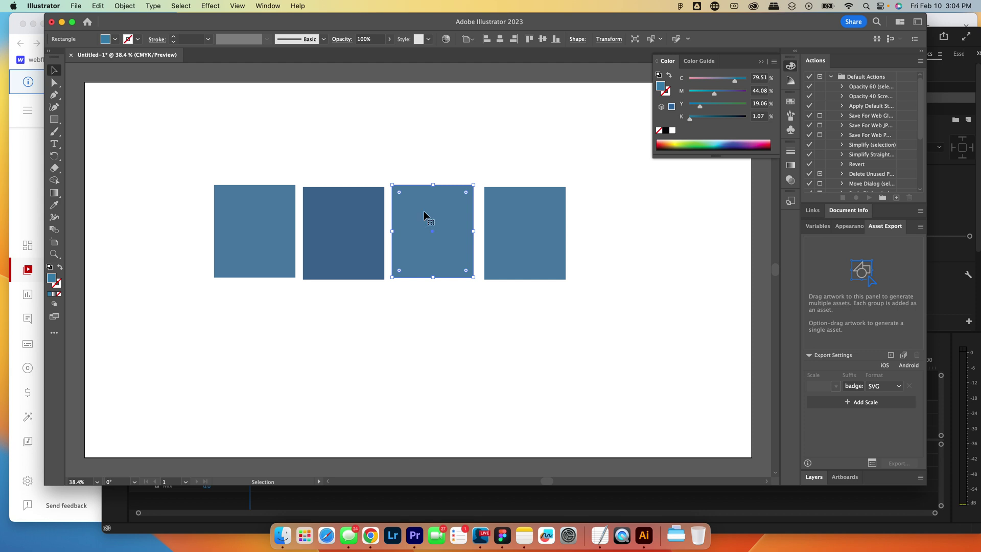
pyautogui.doubleClick(52, 278)
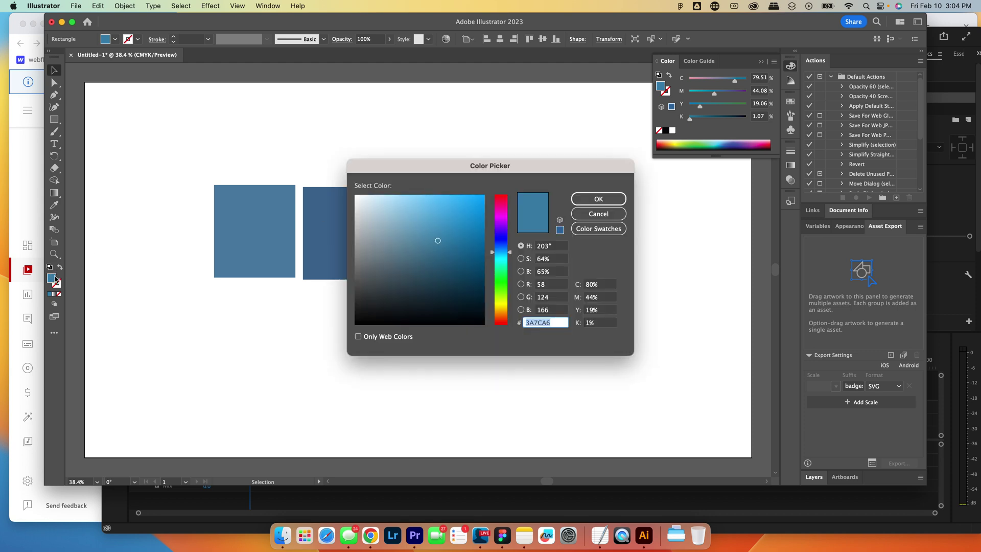
pyautogui.write('1E3A52')
pyautogui.click(587, 199)
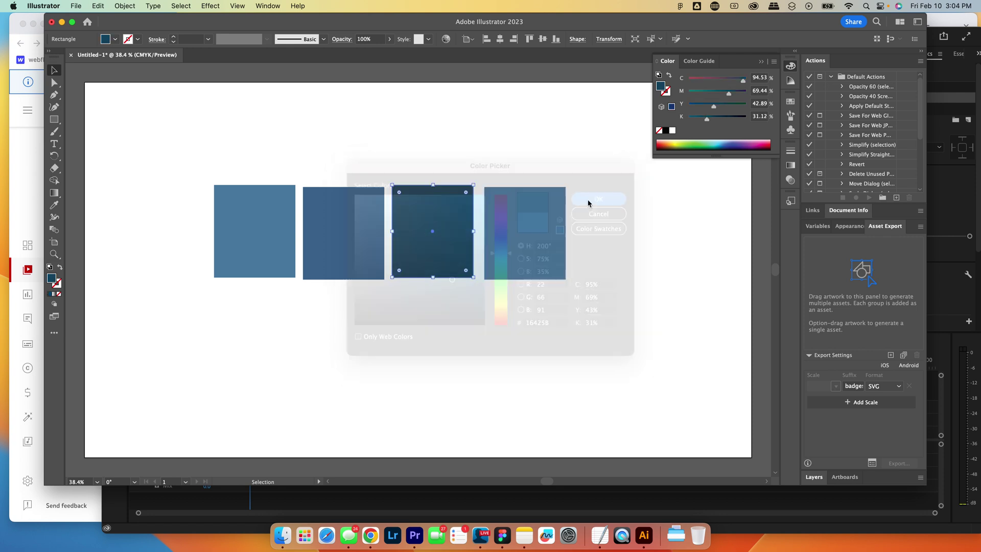
pyautogui.press('super+Tab')
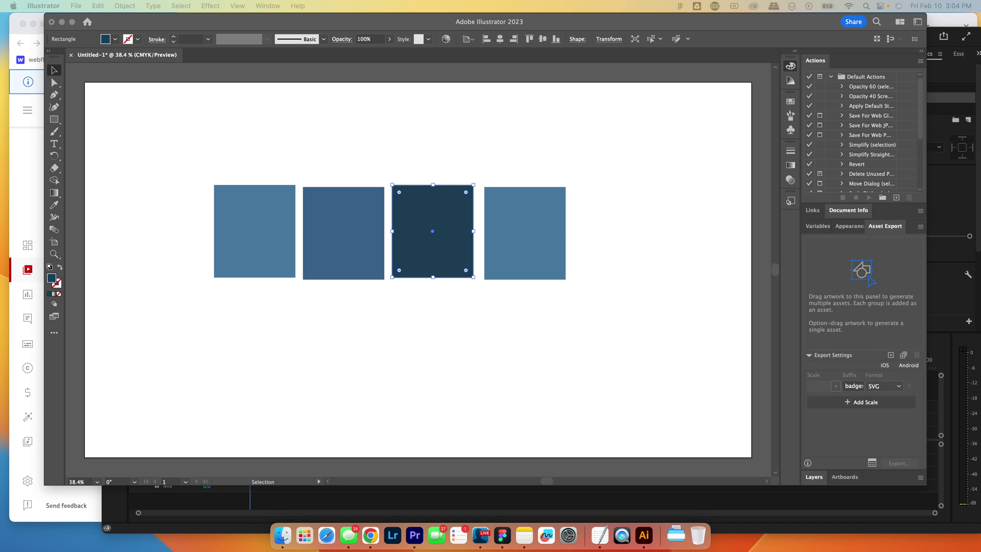
# Duplicate the fourth square and fill it with light grey D9DCD6.
pyautogui.click(519, 232)
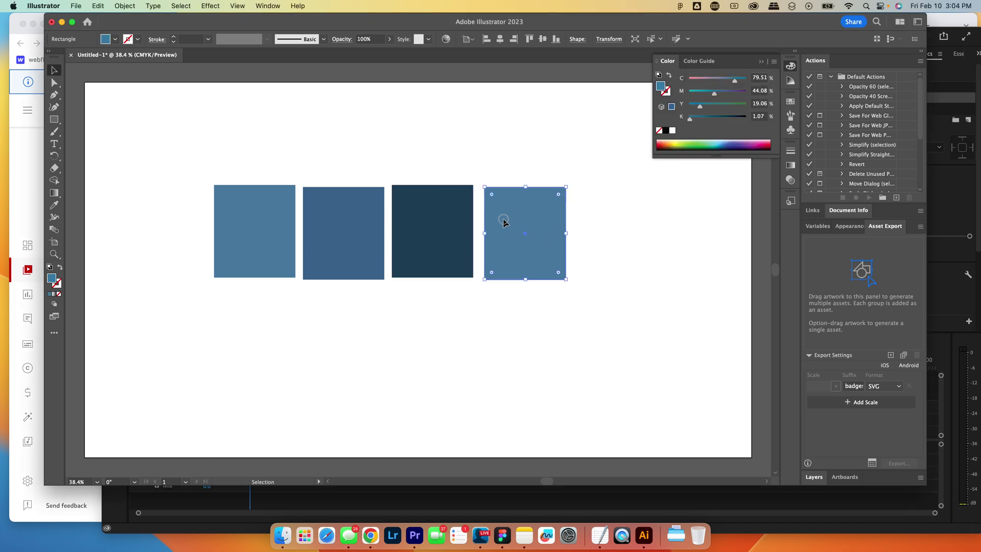
pyautogui.moveTo(503, 219); pyautogui.dragTo(594, 221)
pyautogui.click(513, 225)
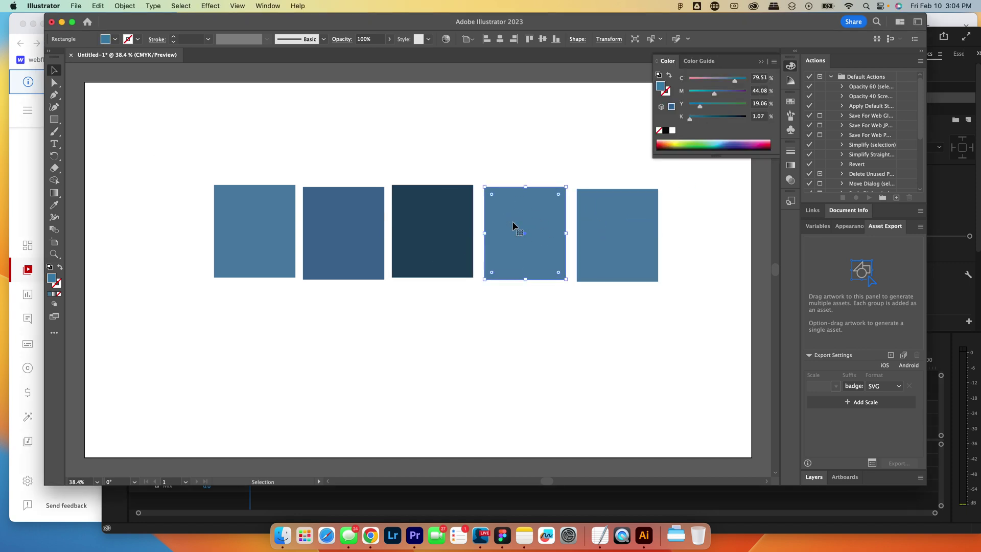
pyautogui.doubleClick(52, 279)
pyautogui.press('super+v')
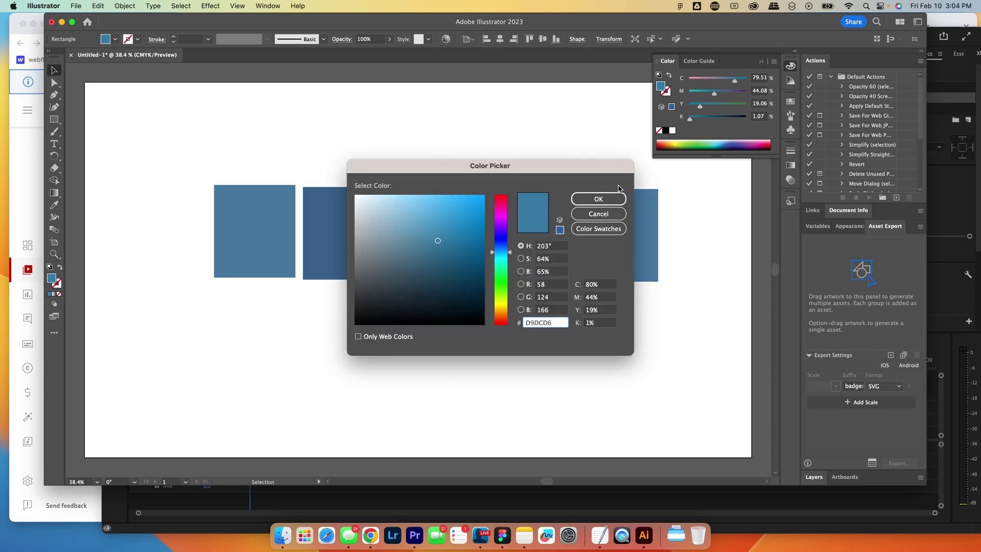
pyautogui.click(612, 199)
# Fill the fifth square near-white and align it with the row's centre.
pyautogui.click(621, 223)
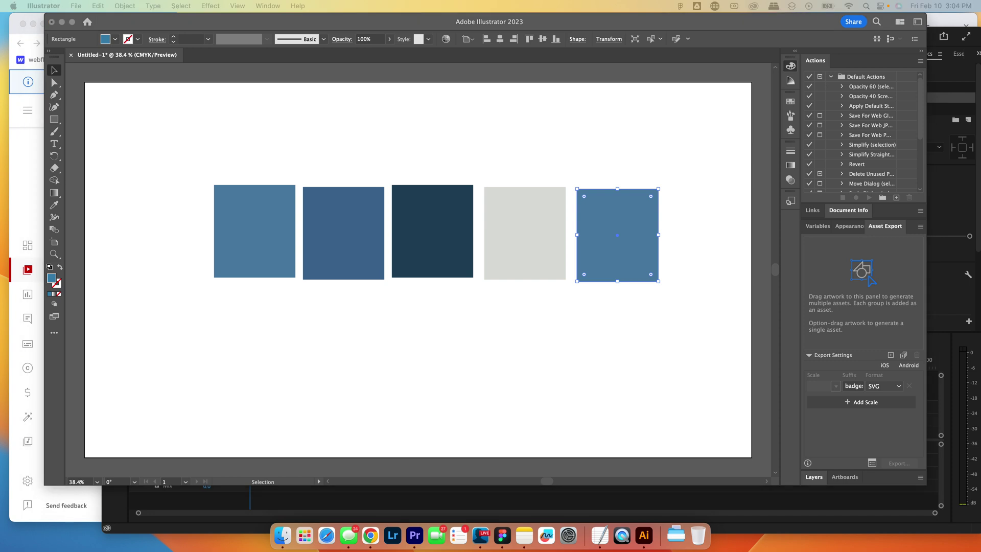
pyautogui.click(616, 232)
pyautogui.rightClick(628, 229)
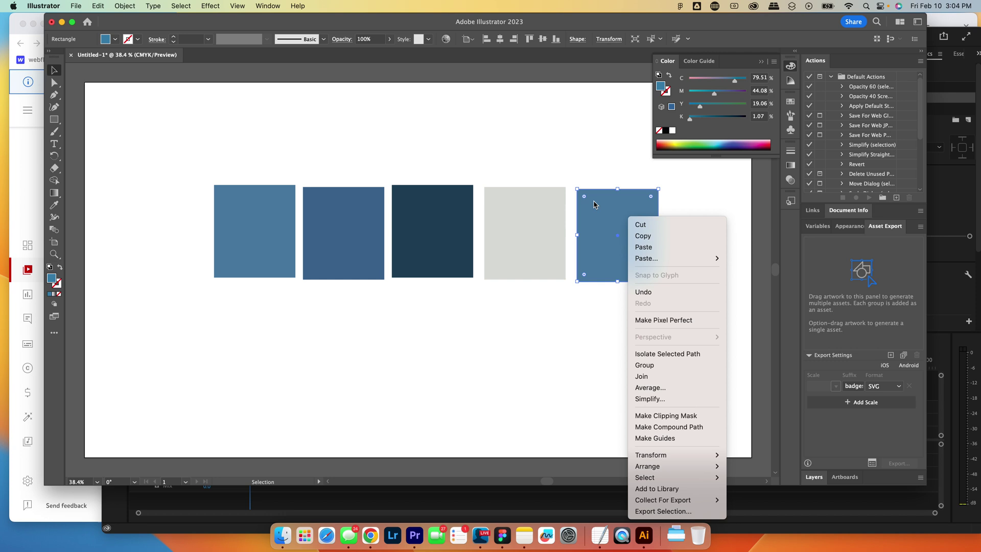
pyautogui.click(597, 225)
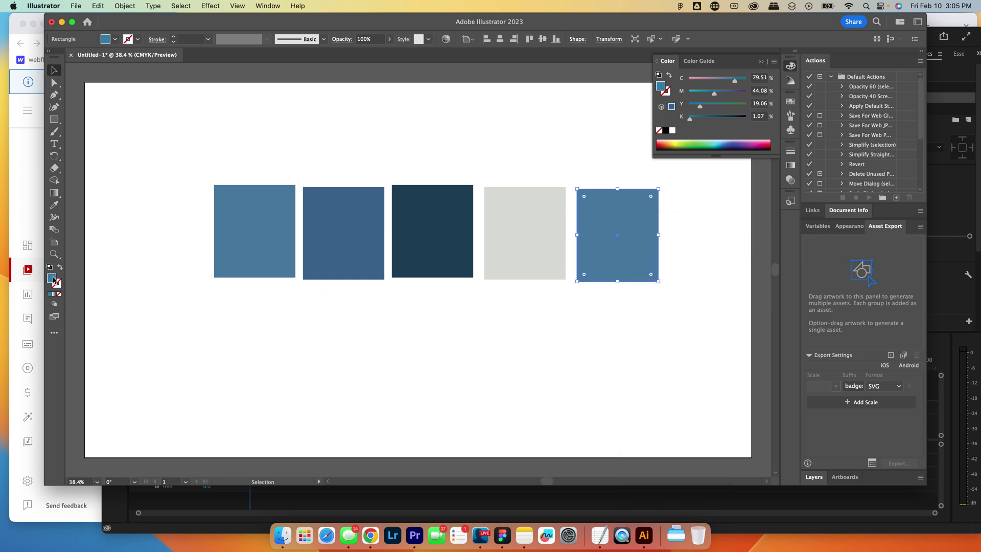
pyautogui.doubleClick(53, 280)
pyautogui.click(365, 194)
pyautogui.click(595, 198)
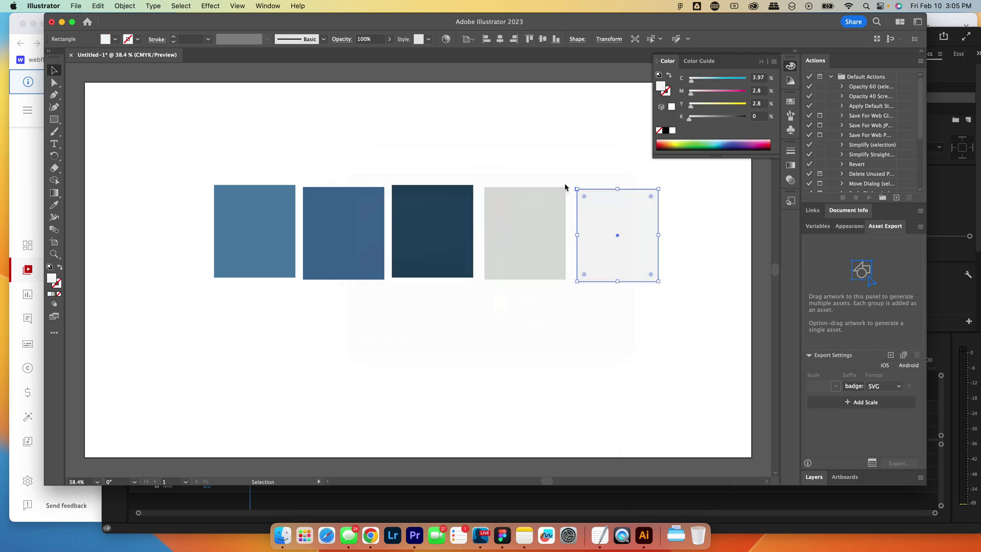
pyautogui.moveTo(602, 232); pyautogui.dragTo(603, 228)
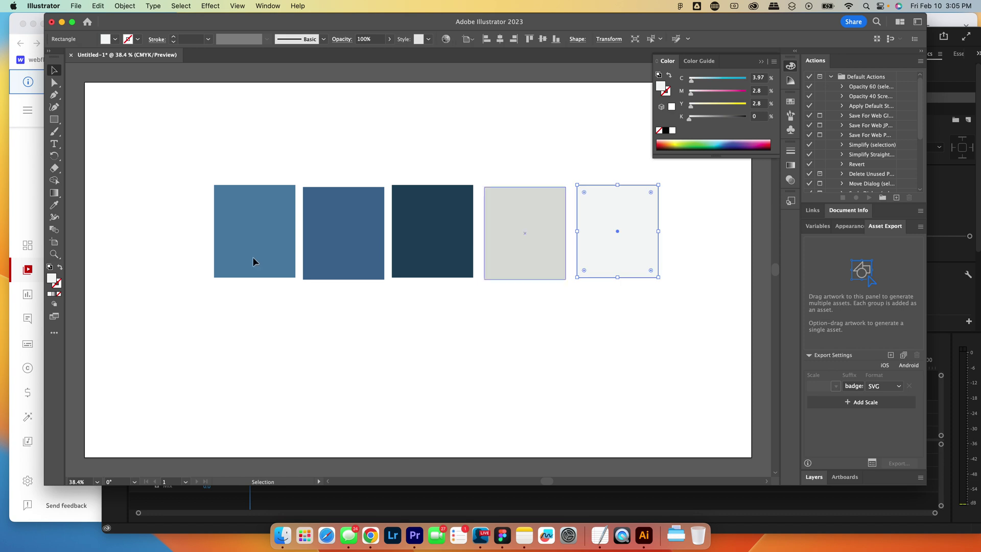
pyautogui.click(272, 230)
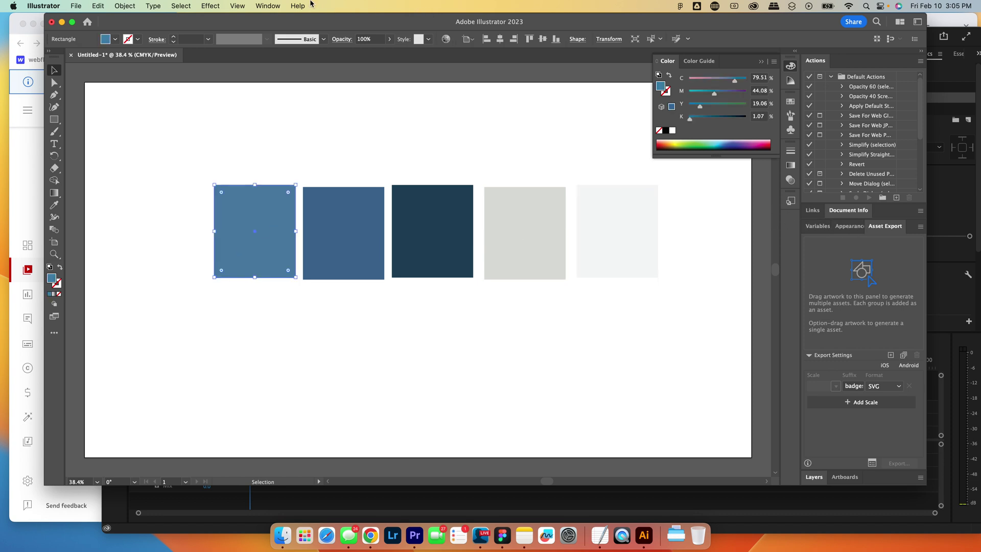
# Open the Libraries panel and position it beside the artwork.
pyautogui.click(267, 6)
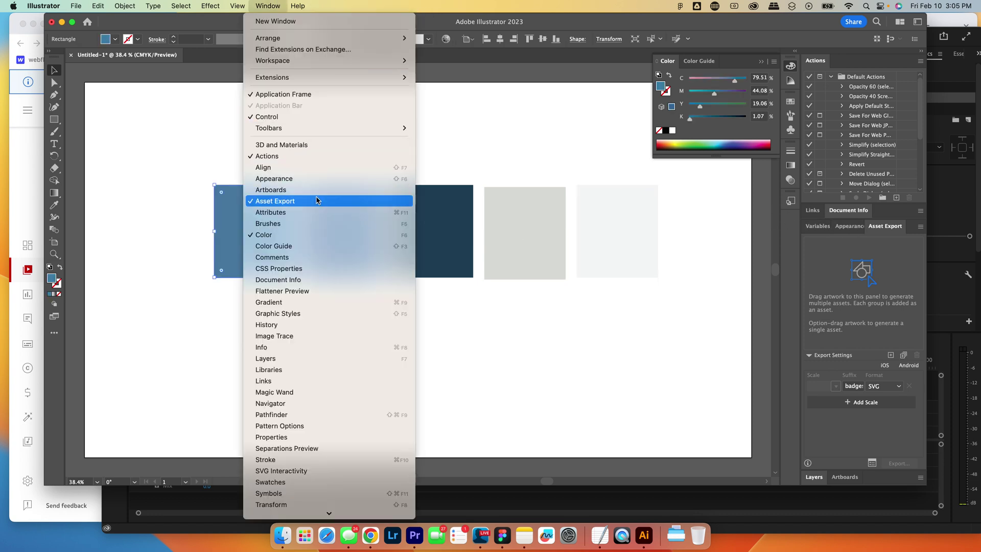
pyautogui.click(333, 369)
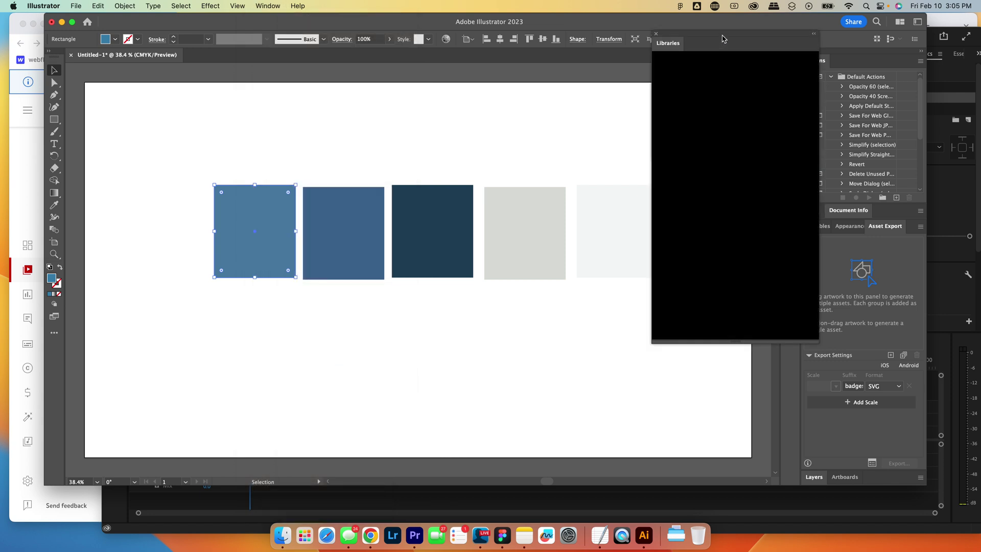
pyautogui.moveTo(722, 39); pyautogui.dragTo(737, 86)
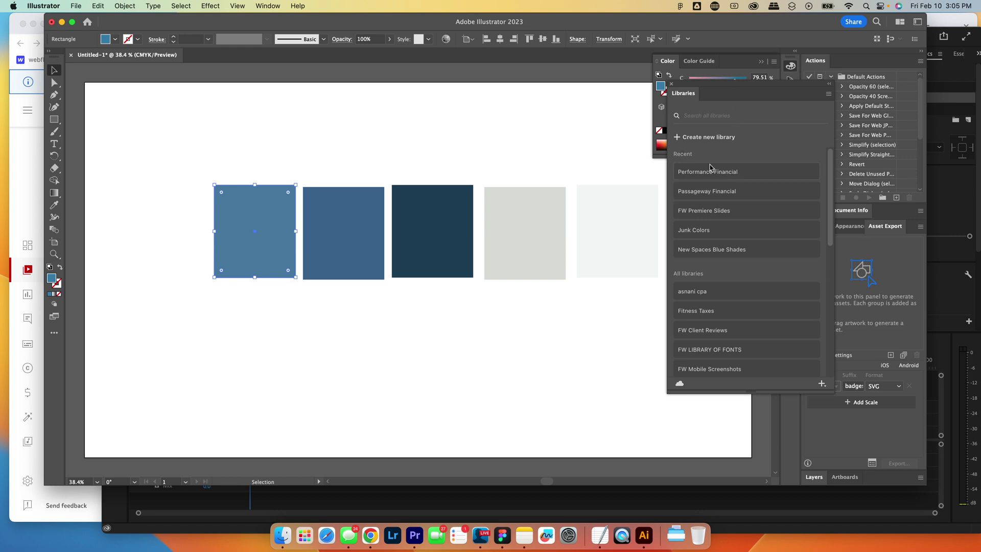
pyautogui.scroll(-3, 700, 189)
pyautogui.scroll(-10, 688, 217)
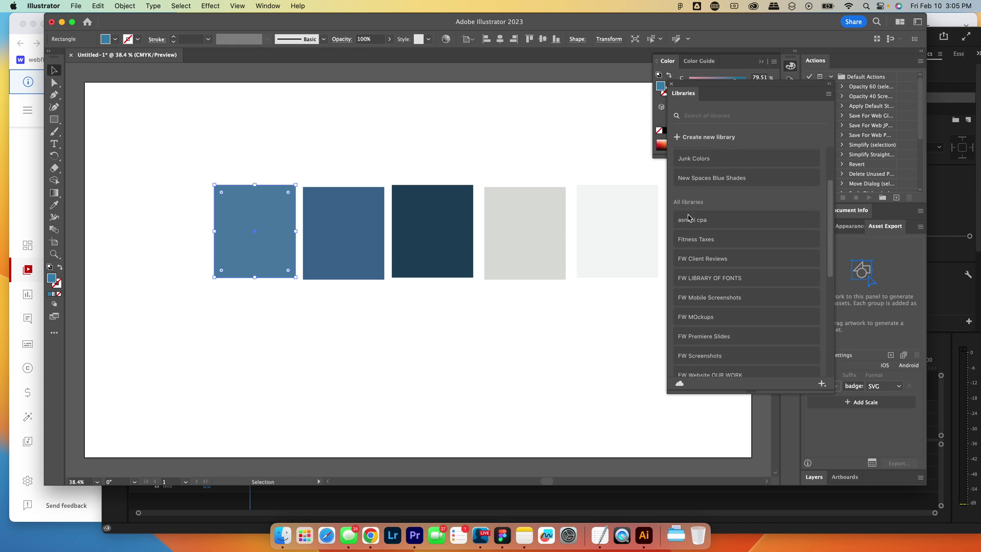
pyautogui.scroll(8, 688, 217)
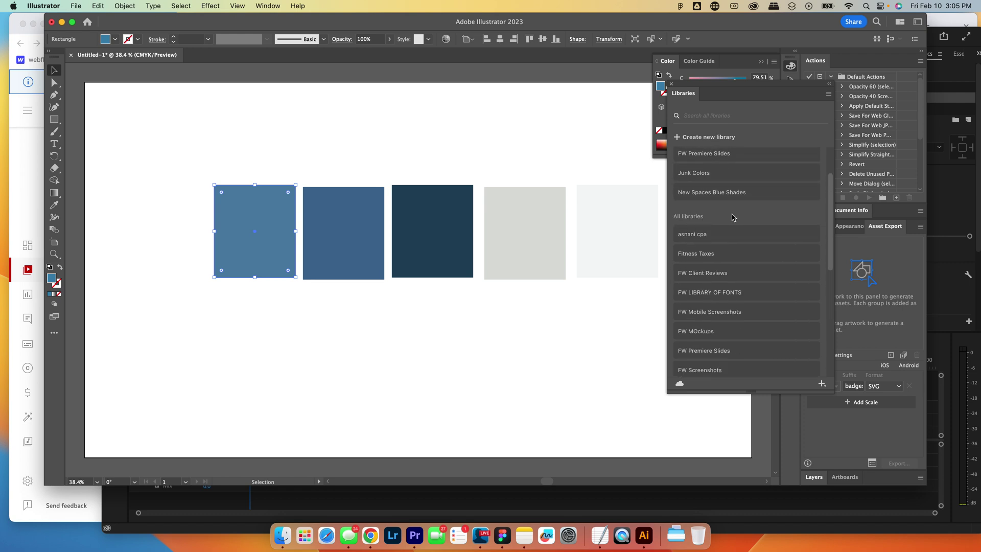
pyautogui.scroll(3, 734, 217)
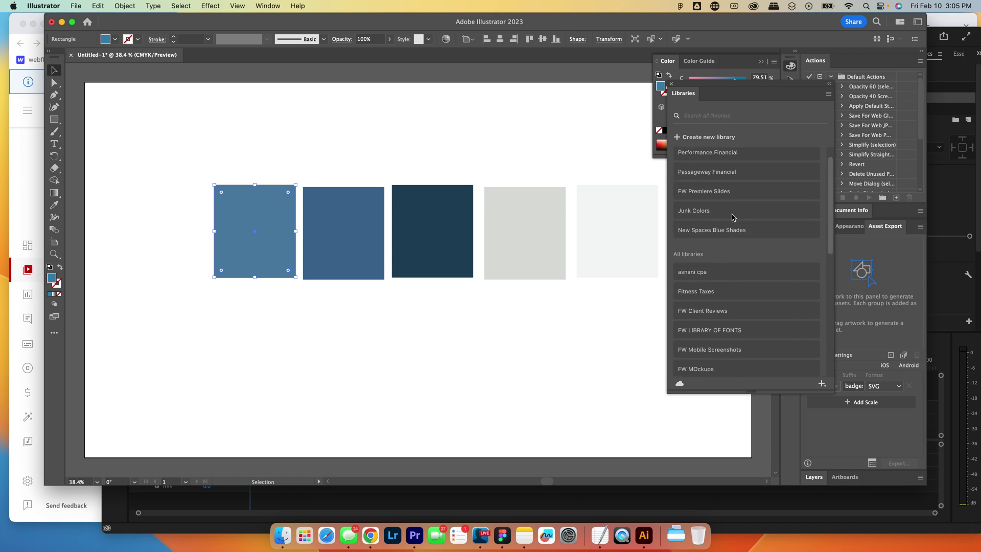
# Create a new Creative Cloud library named Makh Accounting.
pyautogui.click(705, 137)
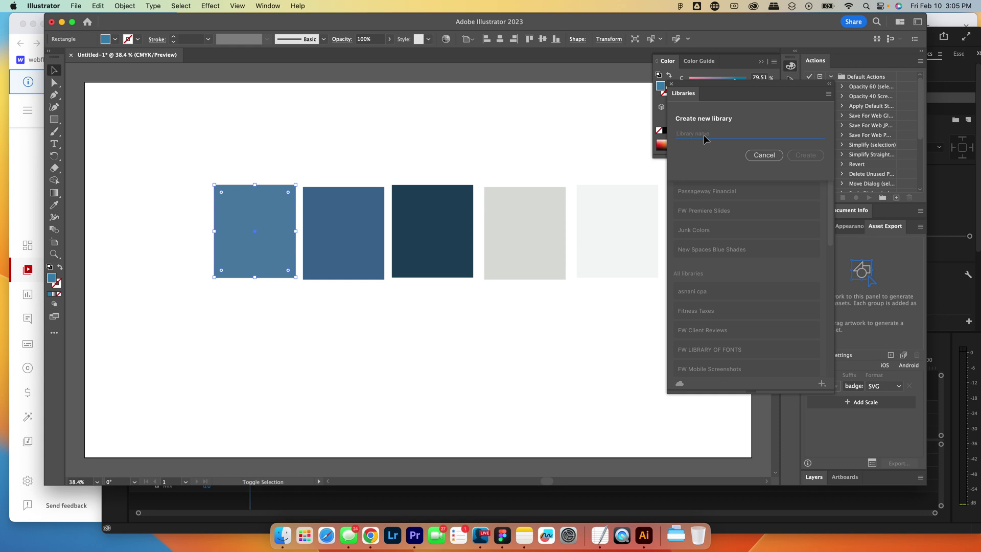
pyautogui.write('Makh Accounting')
pyautogui.click(805, 156)
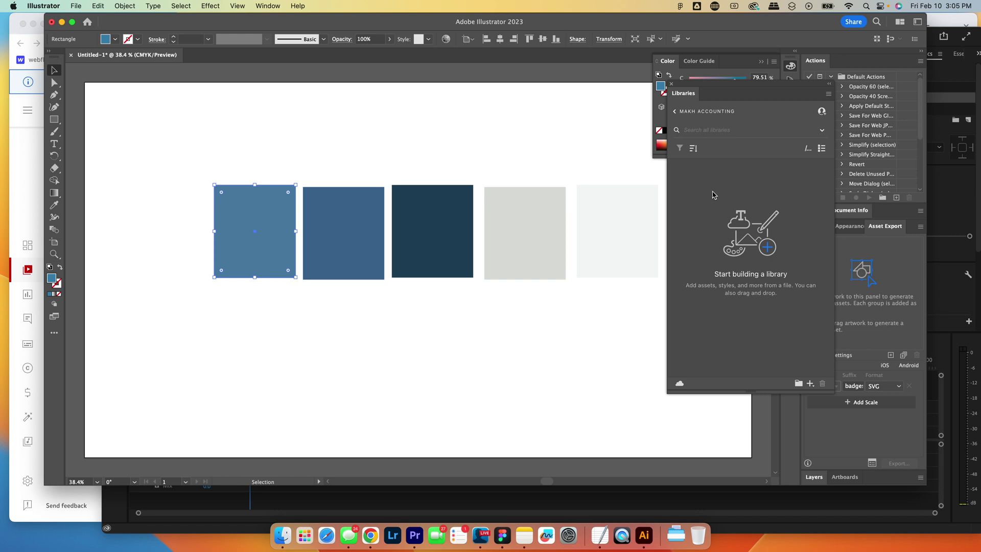
# Add the medium blue and darker blue rectangle fills to the library as colours.
pyautogui.click(299, 312)
pyautogui.click(264, 215)
pyautogui.click(253, 214)
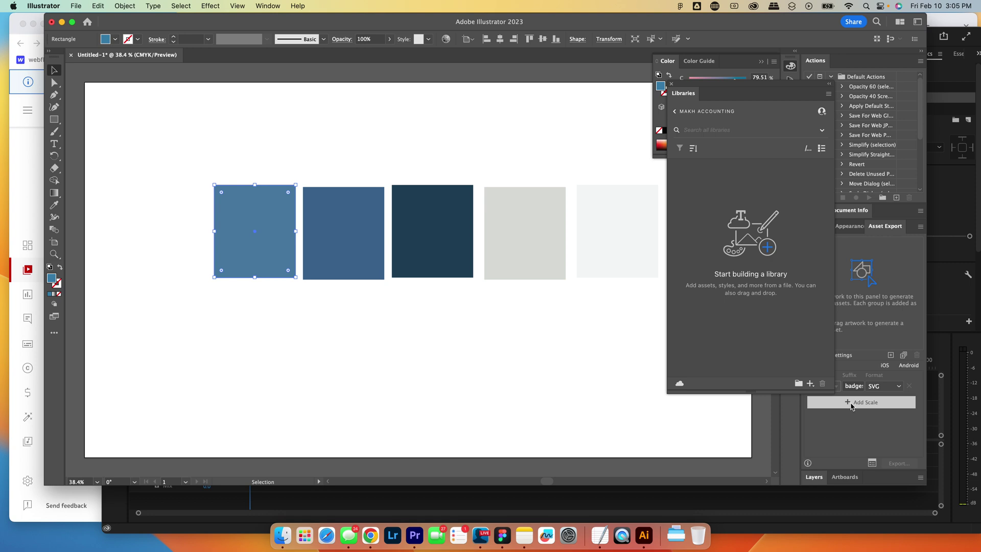
pyautogui.click(810, 384)
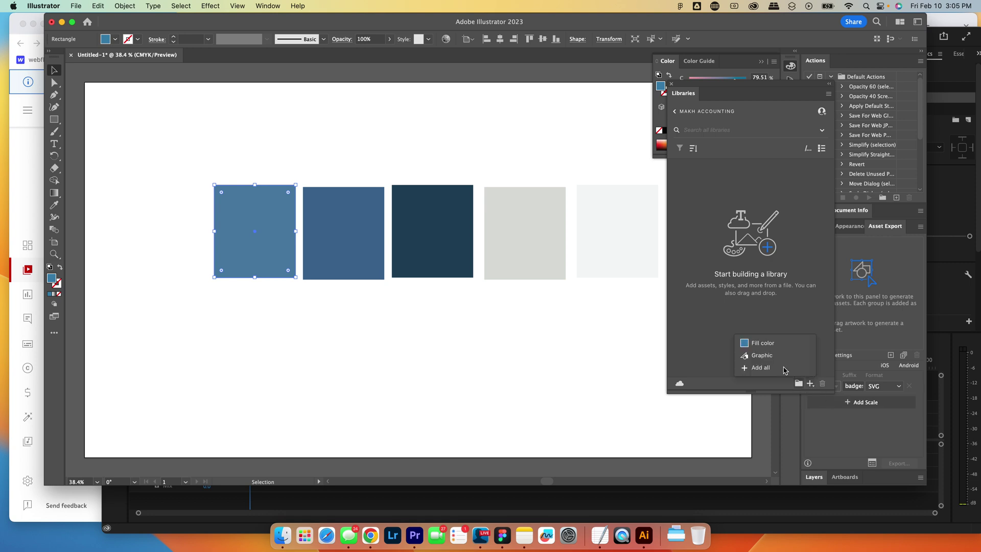
pyautogui.click(763, 344)
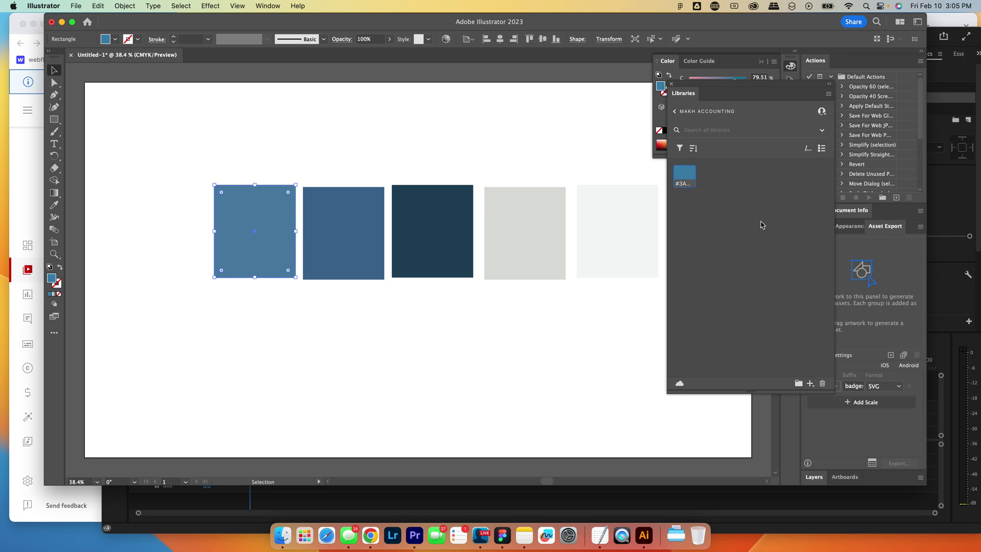
pyautogui.click(344, 253)
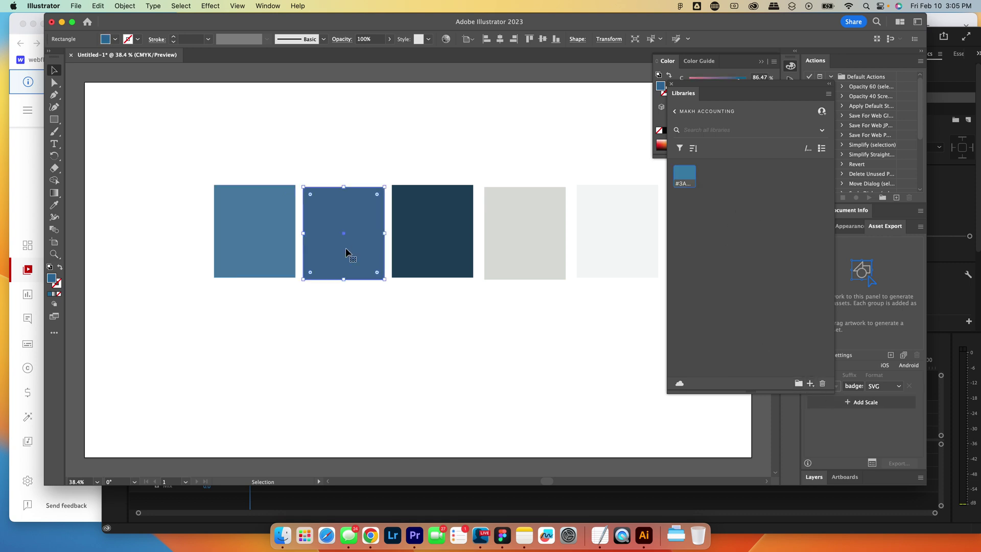
pyautogui.click(810, 384)
pyautogui.click(761, 343)
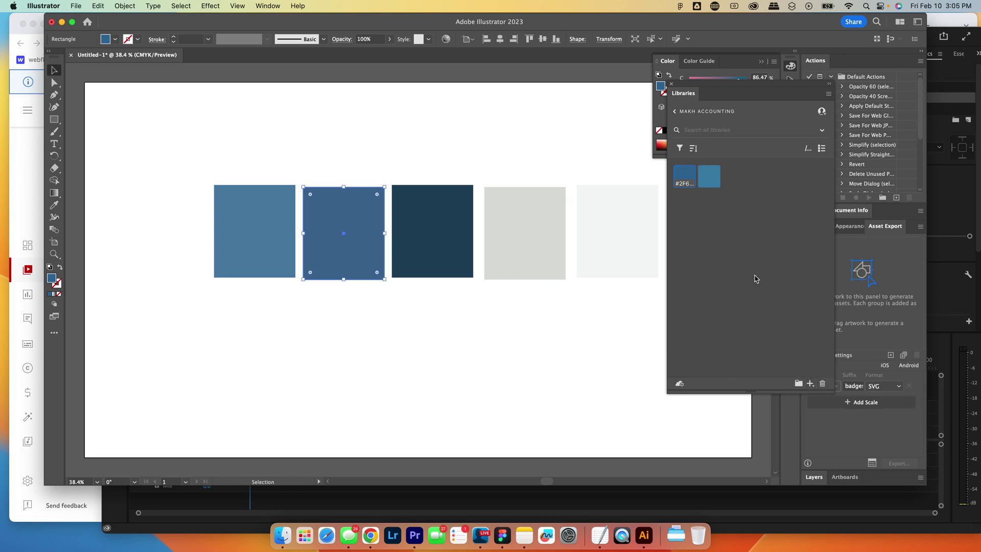
# Add the dark navy, light grey and near-white fills to the library.
pyautogui.click(427, 234)
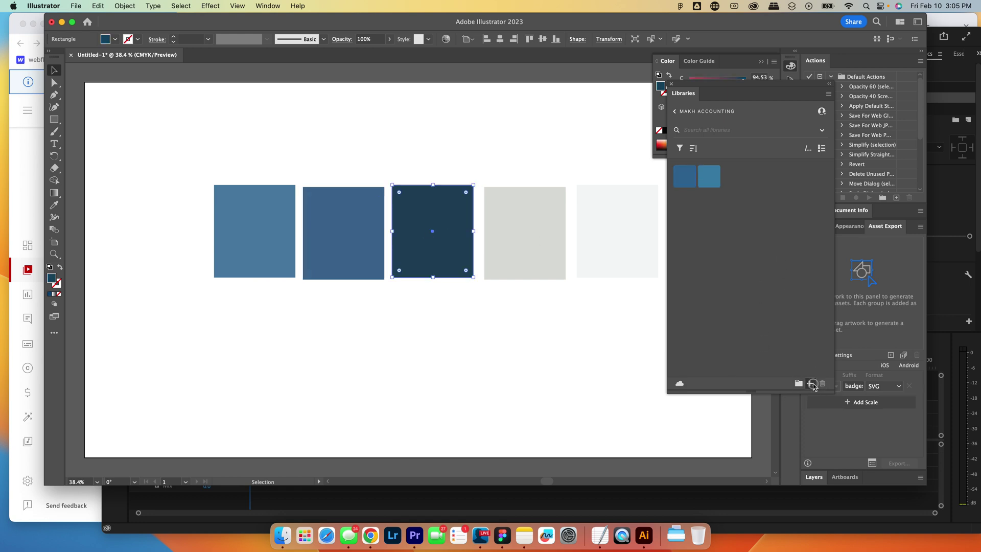
pyautogui.click(811, 384)
pyautogui.click(777, 344)
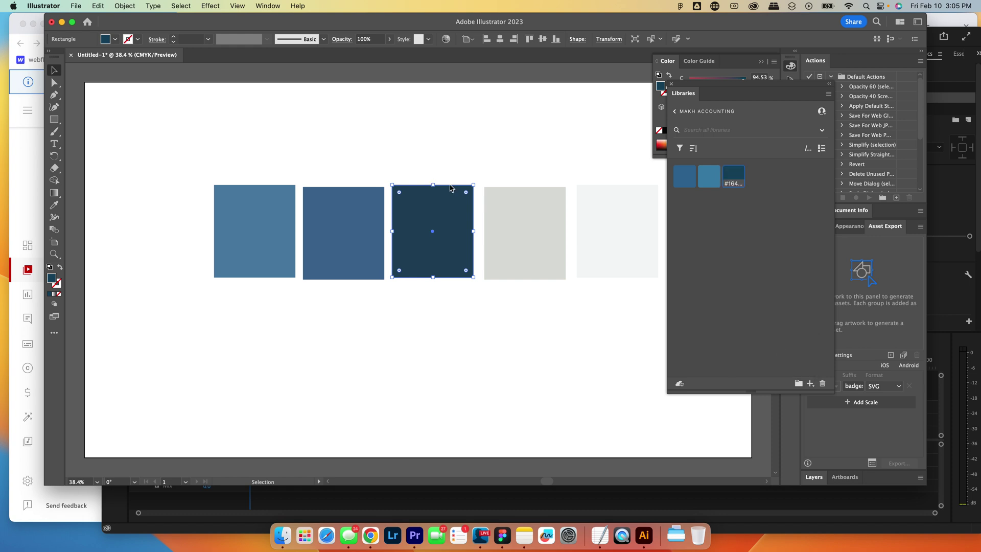
pyautogui.click(534, 223)
pyautogui.click(811, 383)
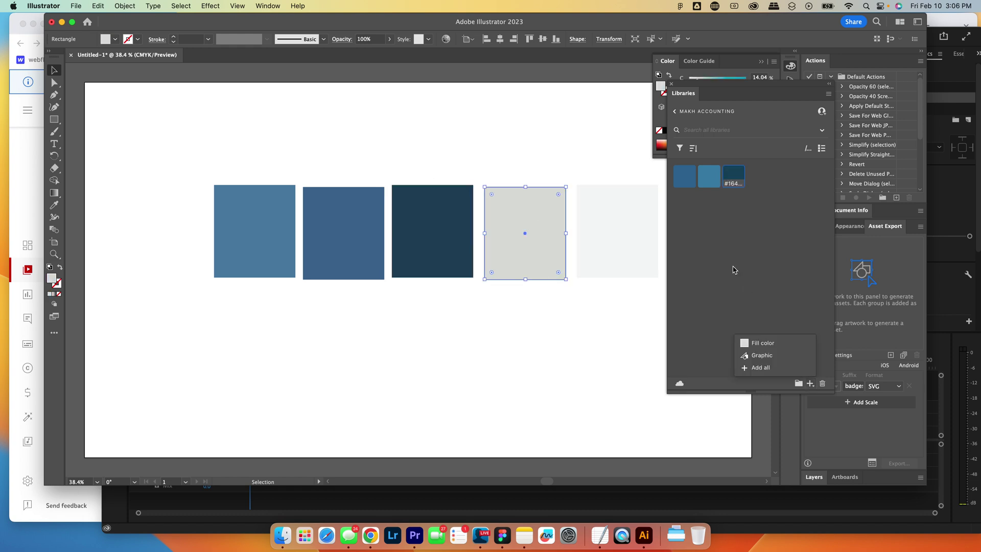
pyautogui.click(738, 343)
pyautogui.click(624, 224)
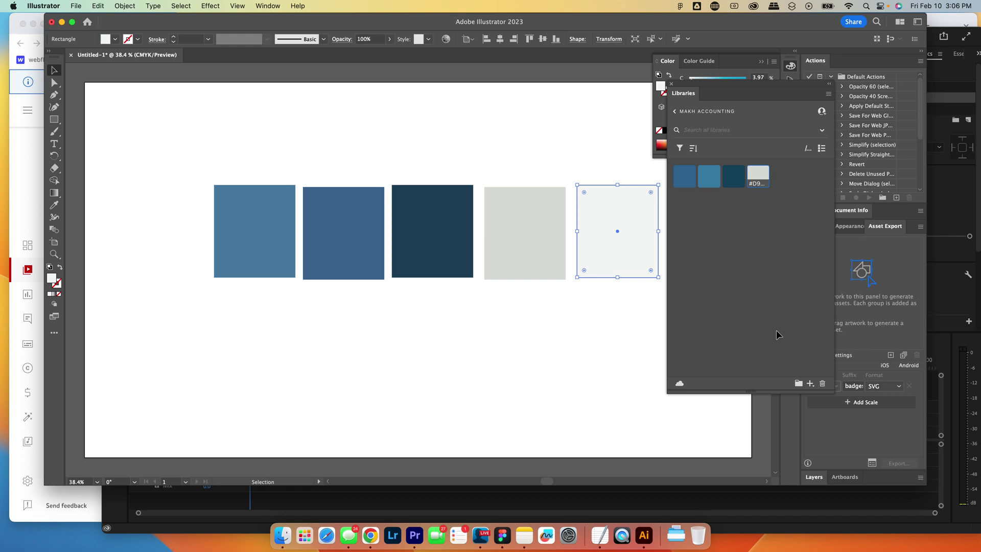
pyautogui.click(810, 383)
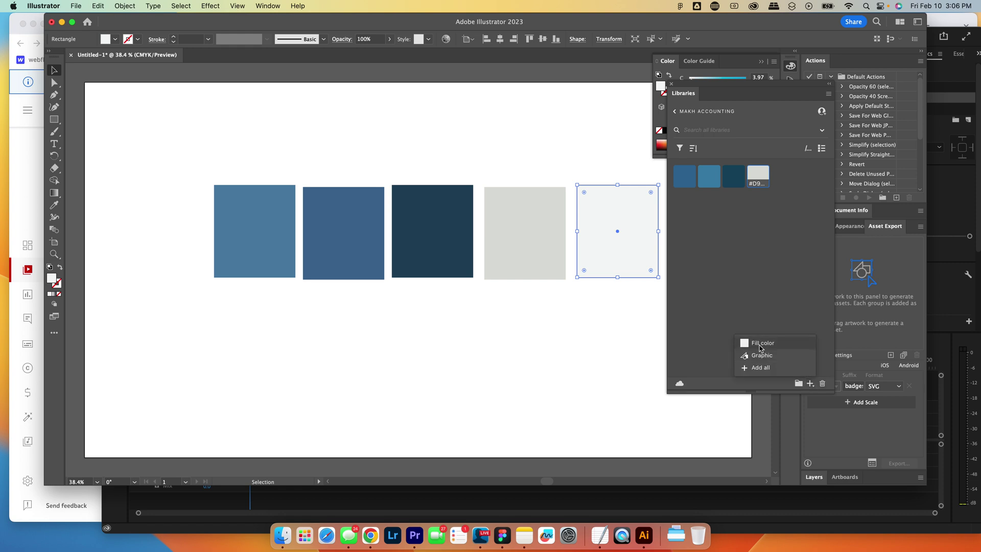
pyautogui.click(760, 344)
pyautogui.click(453, 351)
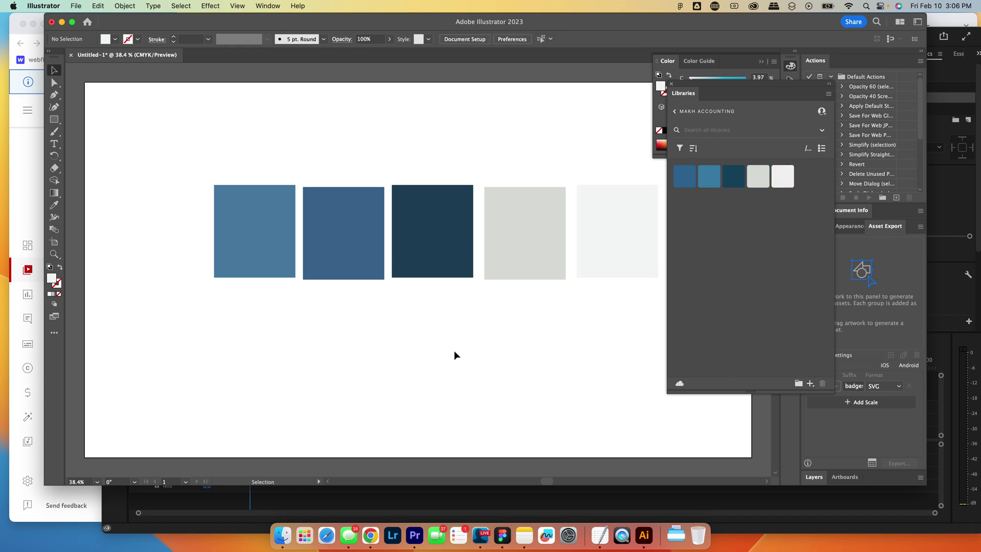
# Drag the white Makh logo PNG from Downloads onto the Illustrator artboard.
pyautogui.click(282, 535)
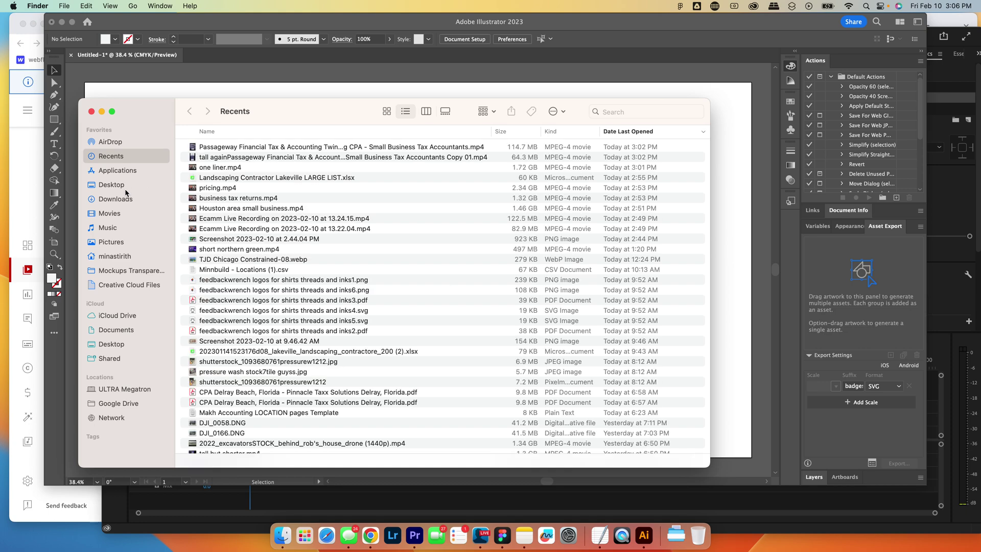
pyautogui.click(116, 199)
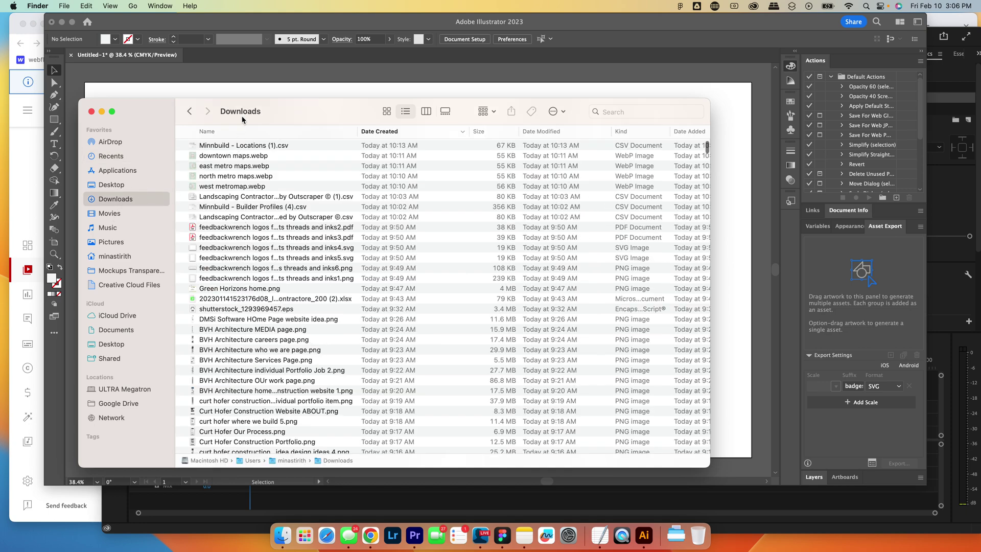
pyautogui.moveTo(242, 120); pyautogui.dragTo(756, 252)
pyautogui.scroll(10, 265, 286)
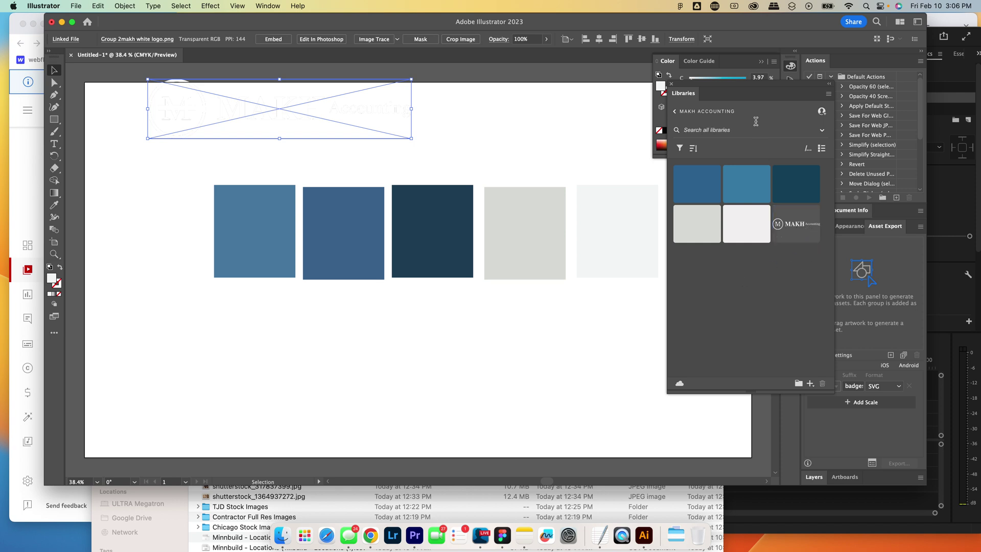
# Browse the asnani cpa and Fitness Taxes libraries, returning to the library list each time.
pyautogui.click(674, 111)
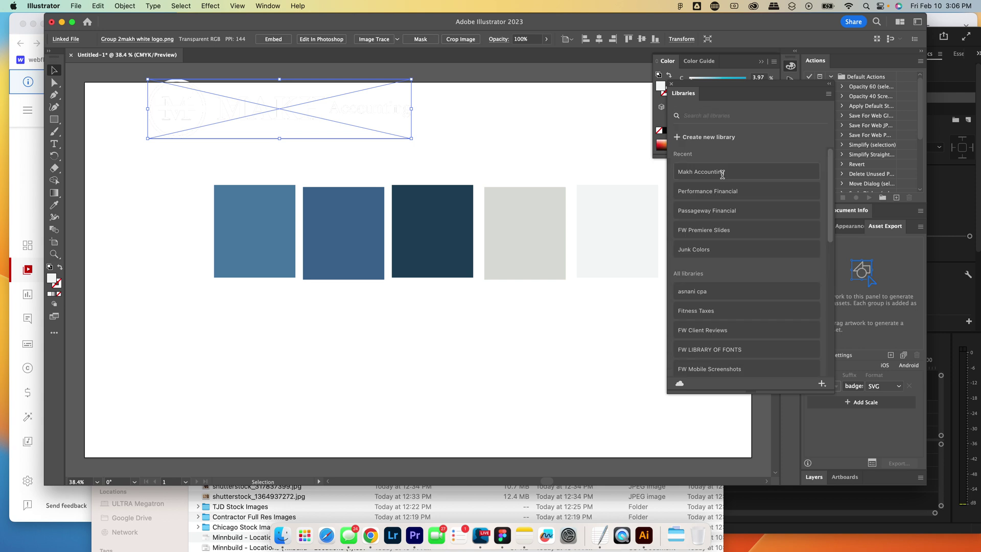
pyautogui.scroll(-3, 719, 226)
pyautogui.click(714, 247)
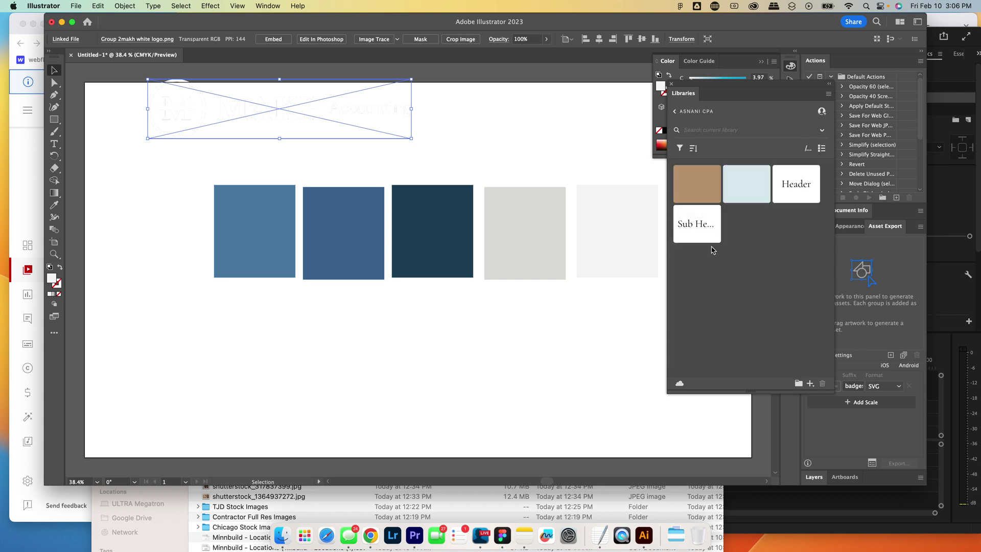
pyautogui.click(674, 112)
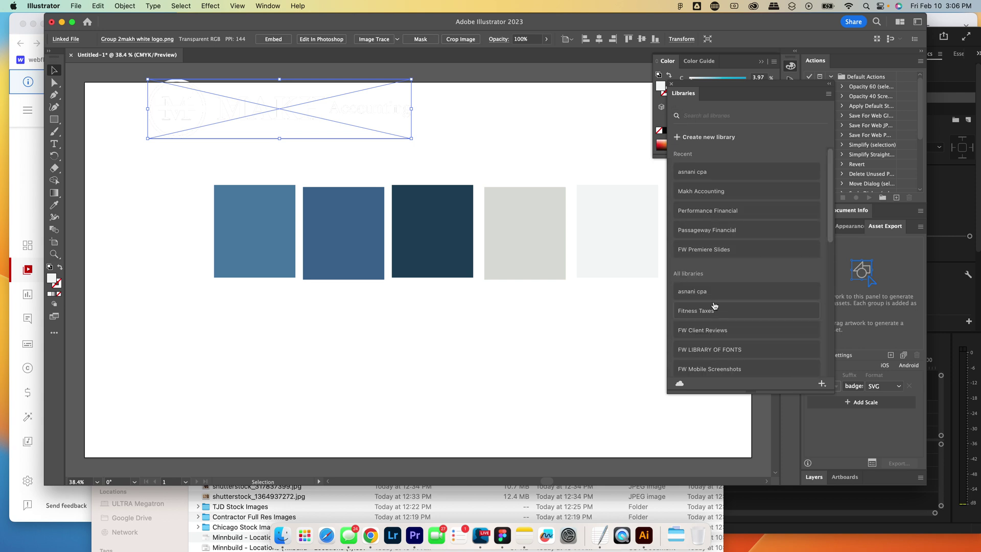
pyautogui.click(714, 318)
pyautogui.click(675, 111)
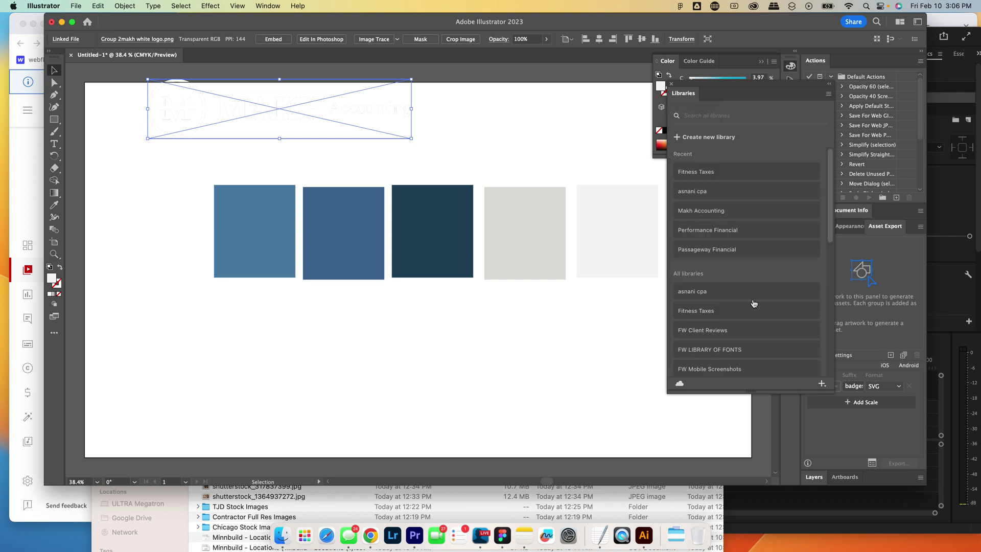
pyautogui.scroll(-3, 753, 302)
# Browse the FW Client Reviews and FW LIBRARY OF FONTS libraries, then return to the library list.
pyautogui.click(717, 248)
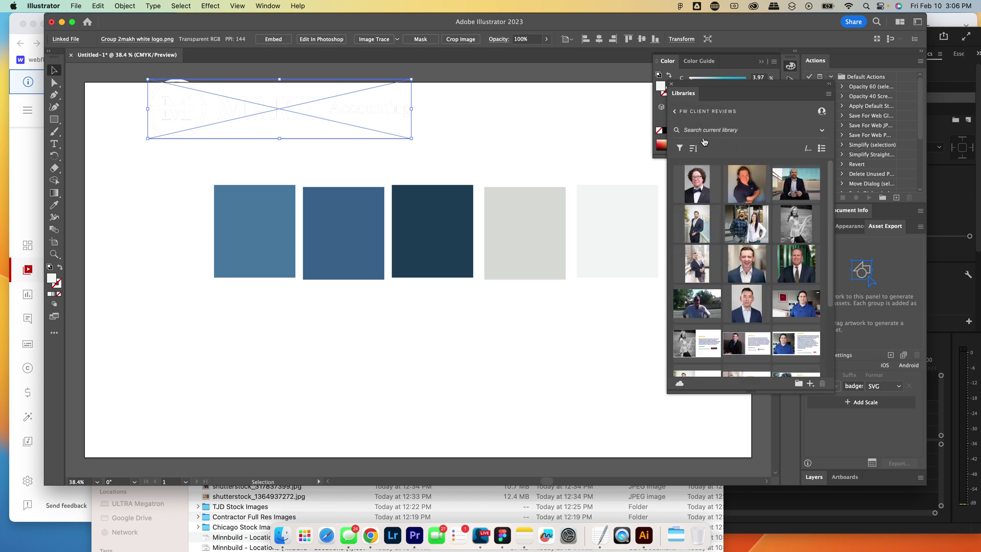
pyautogui.click(675, 113)
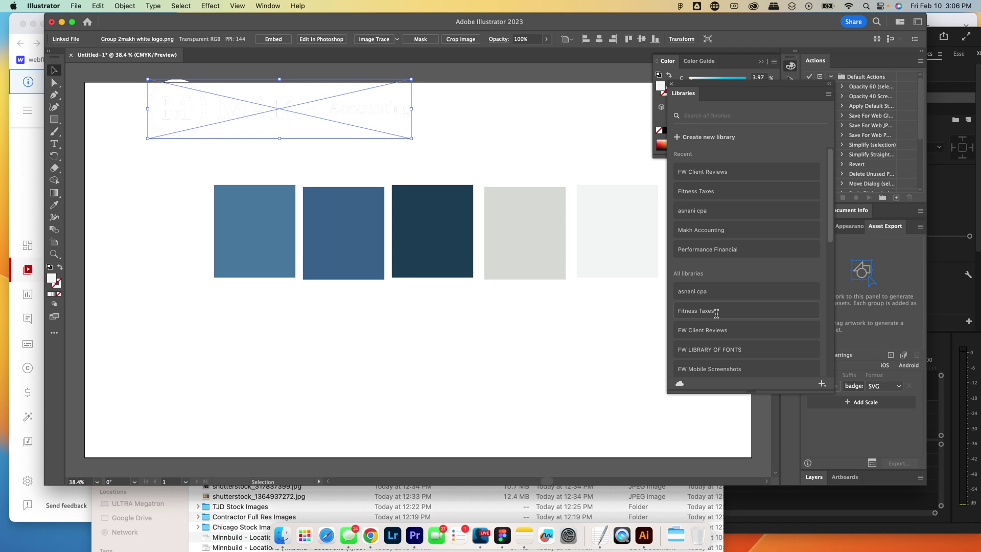
pyautogui.click(721, 348)
pyautogui.scroll(-5, 721, 265)
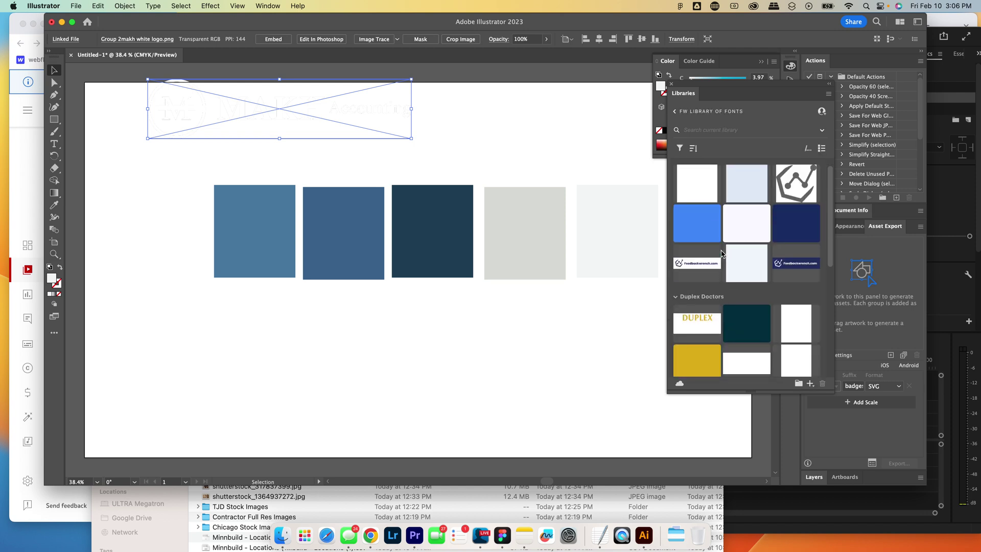
pyautogui.scroll(5, 721, 253)
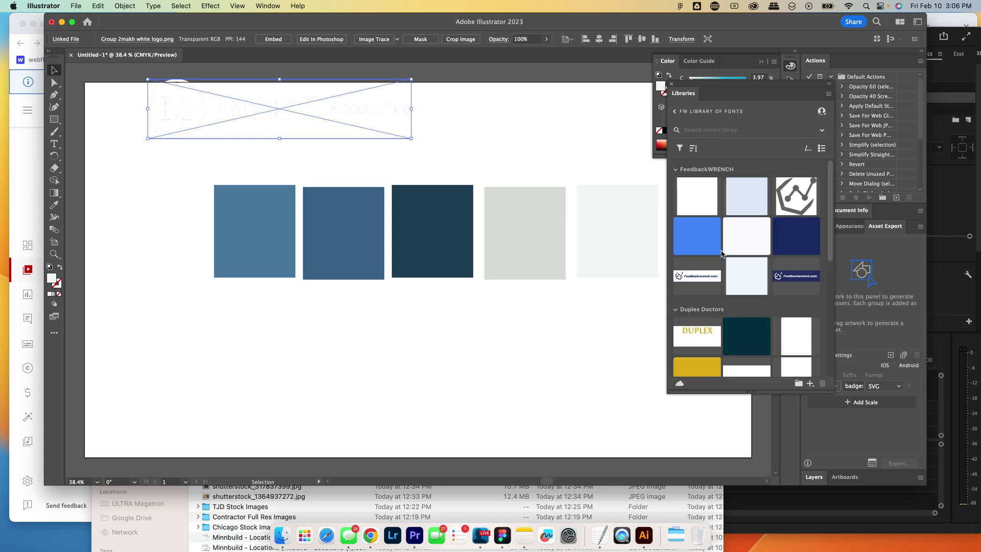
pyautogui.click(675, 114)
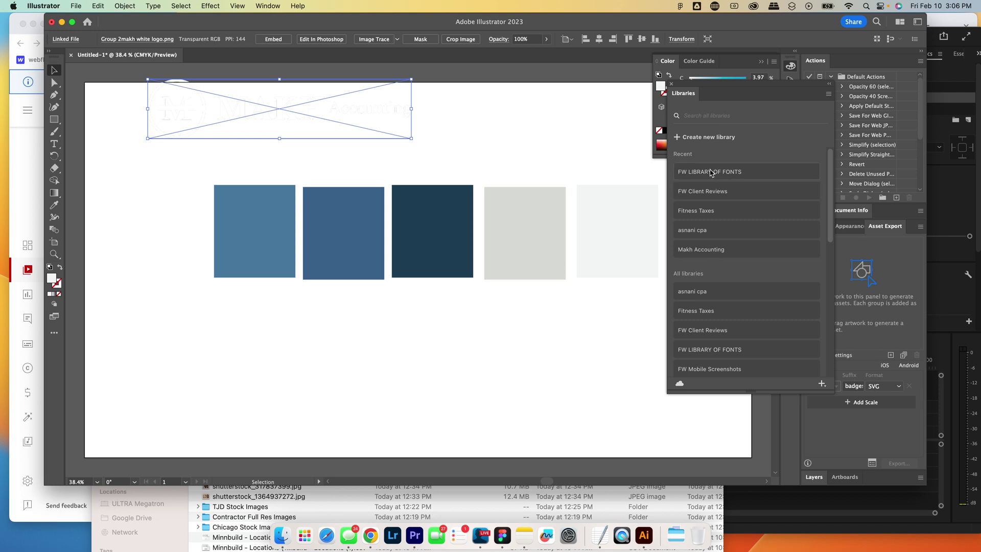
pyautogui.moveTo(685, 22)
pyautogui.mouseDown()
pyautogui.moveTo(676, 63)
pyautogui.moveTo(679, 40)
pyautogui.mouseUp()
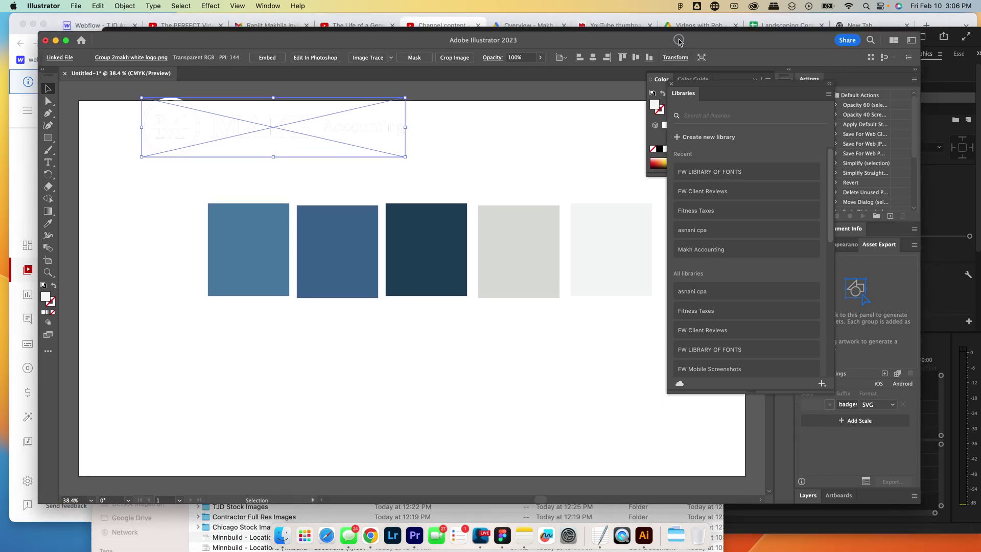
# Save the document to Creative Cloud as 'colros makh', accepting the linked-asset warning.
pyautogui.click(75, 5)
pyautogui.click(103, 103)
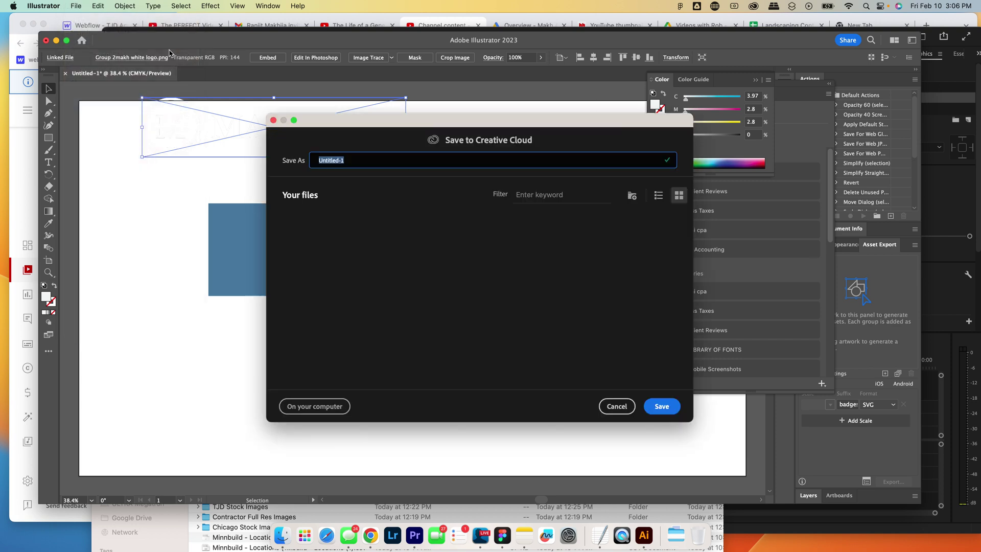
pyautogui.write('colros makh')
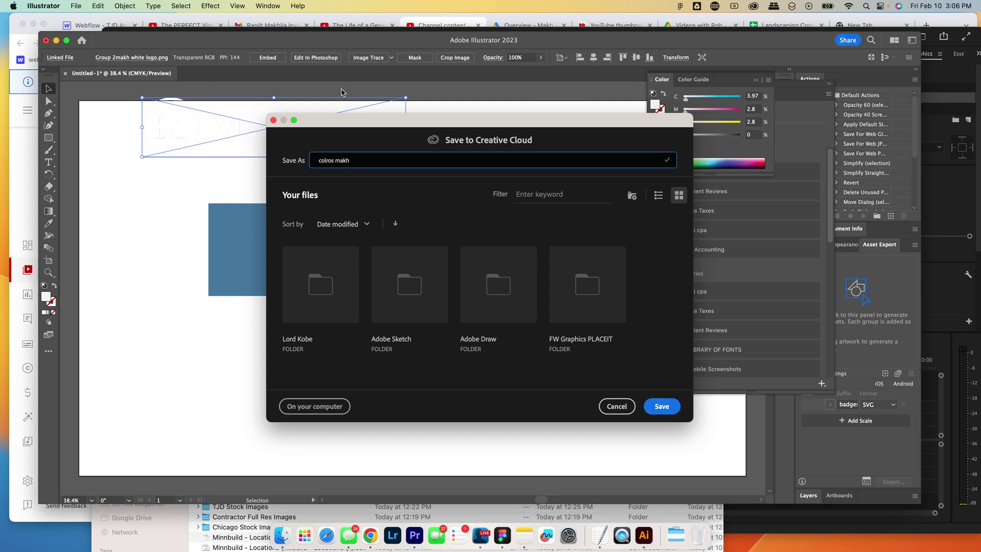
pyautogui.click(662, 406)
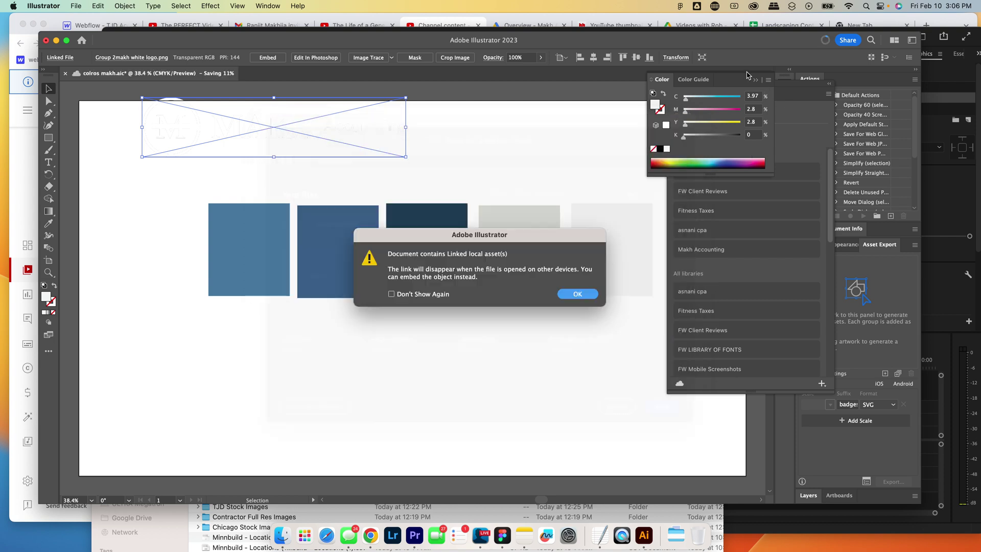
pyautogui.click(577, 295)
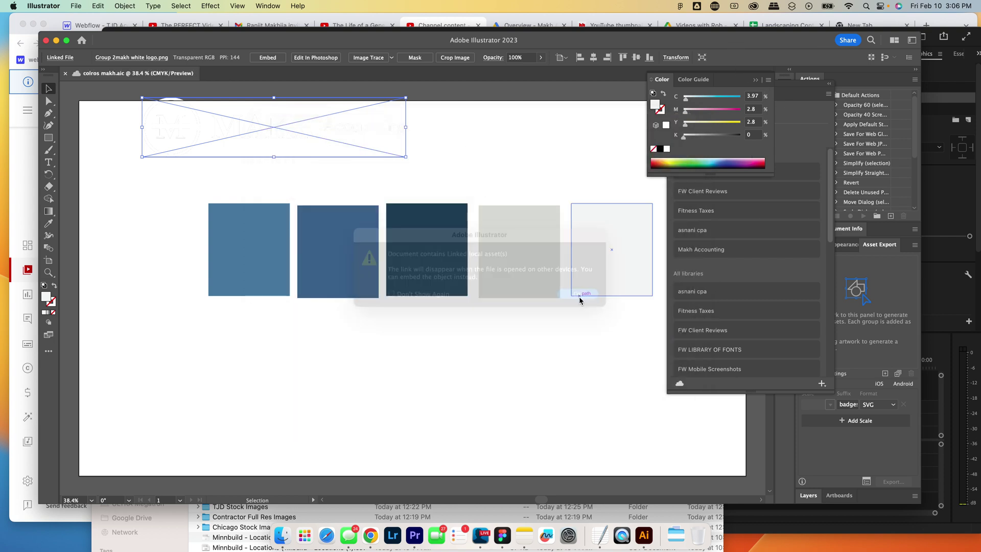
pyautogui.moveTo(199, 43); pyautogui.dragTo(214, 56)
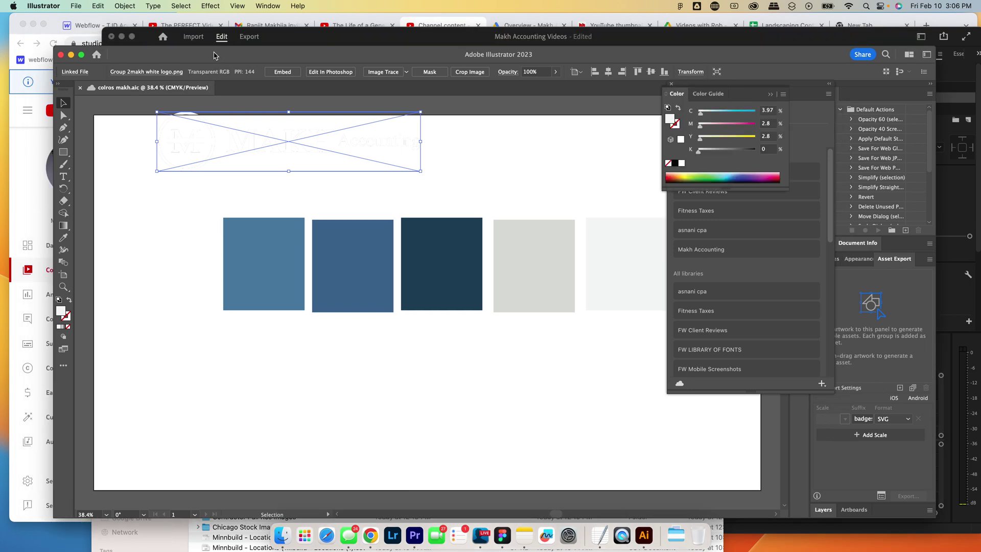
# Close the Illustrator document, bring Premiere Pro forward and make its window fill the screen.
pyautogui.click(60, 55)
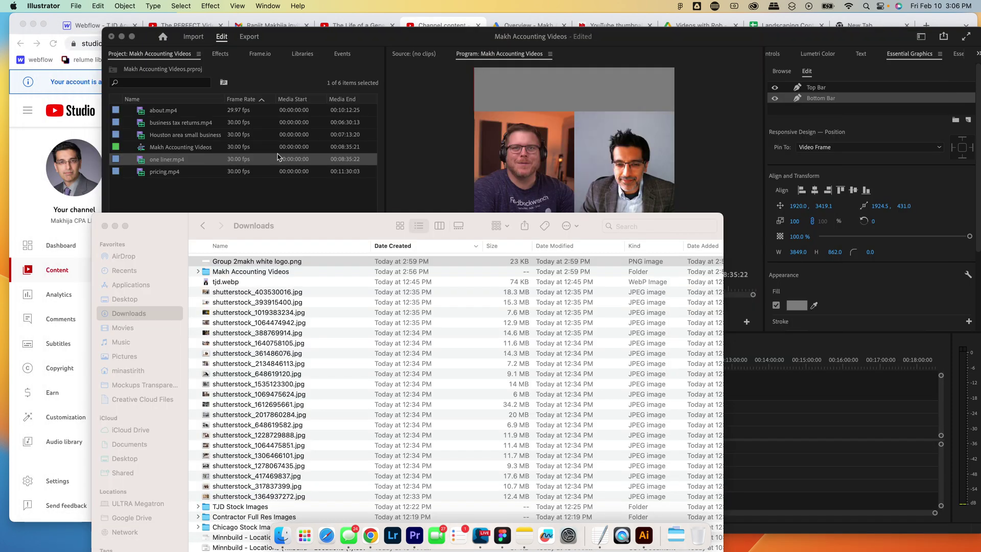
pyautogui.click(286, 43)
pyautogui.click(304, 389)
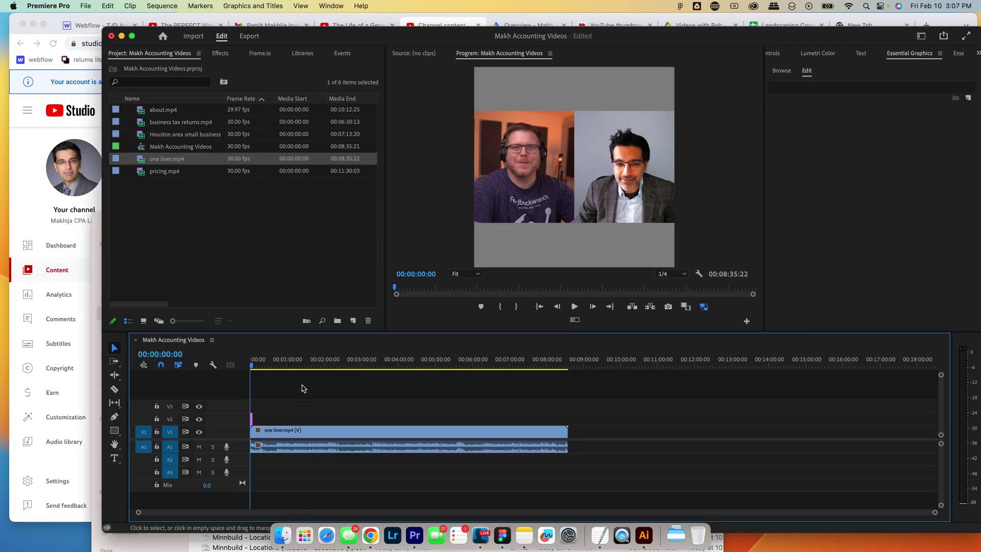
pyautogui.moveTo(289, 367); pyautogui.dragTo(241, 343)
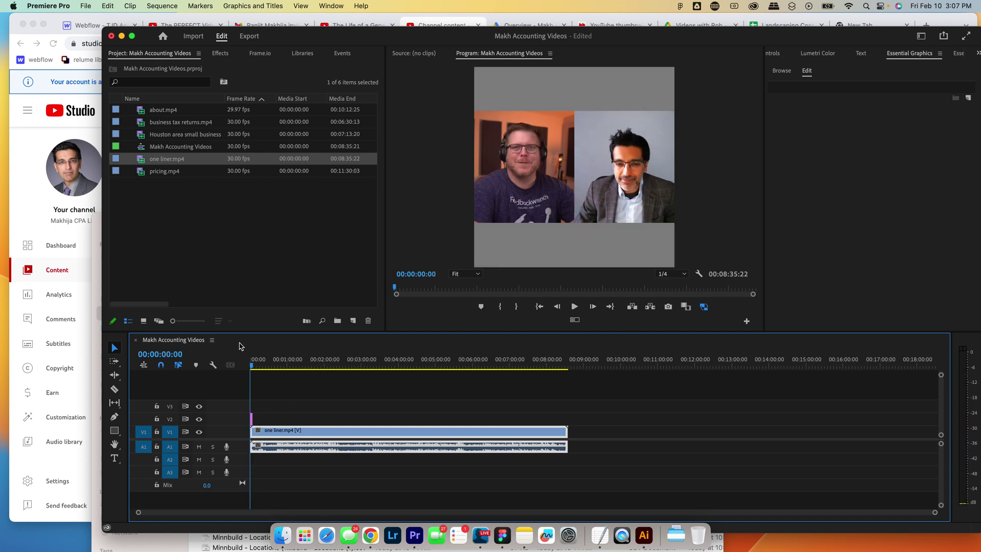
pyautogui.click(281, 361)
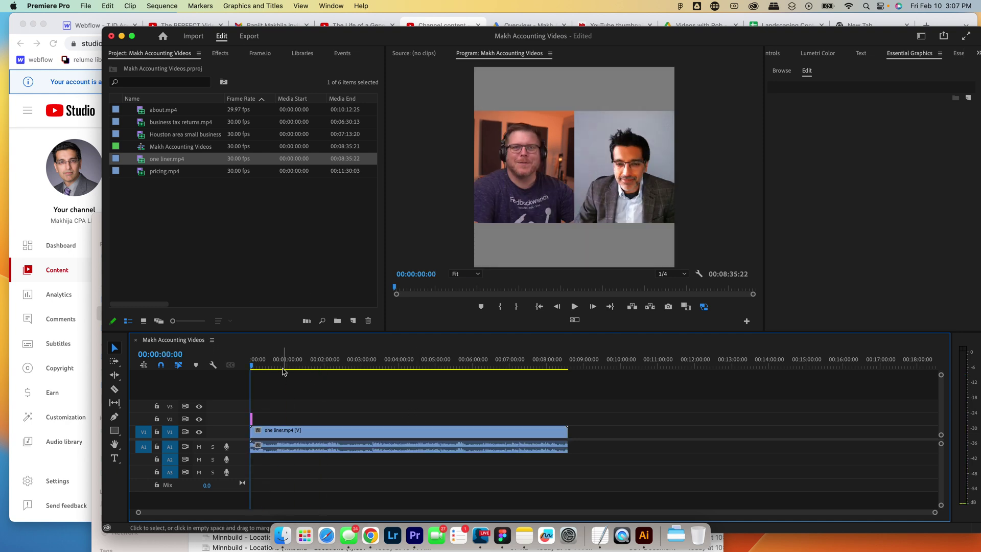
pyautogui.moveTo(320, 38); pyautogui.dragTo(284, 25)
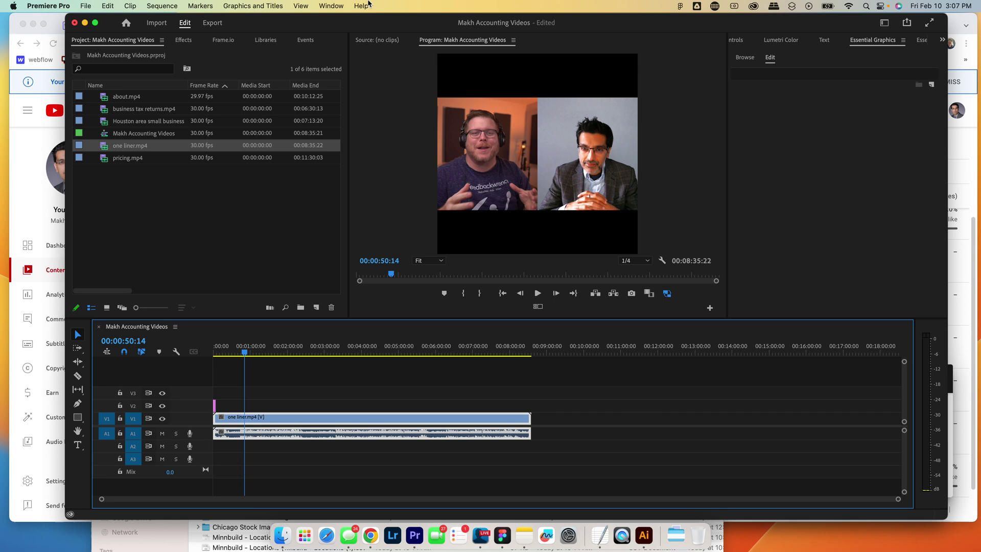
pyautogui.click(937, 5)
pyautogui.click(697, 37)
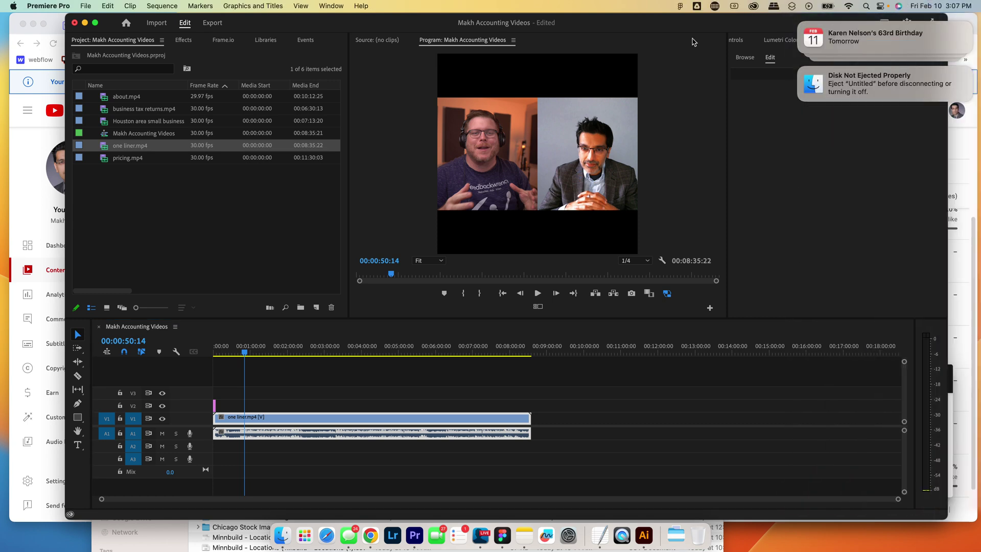
pyautogui.click(95, 23)
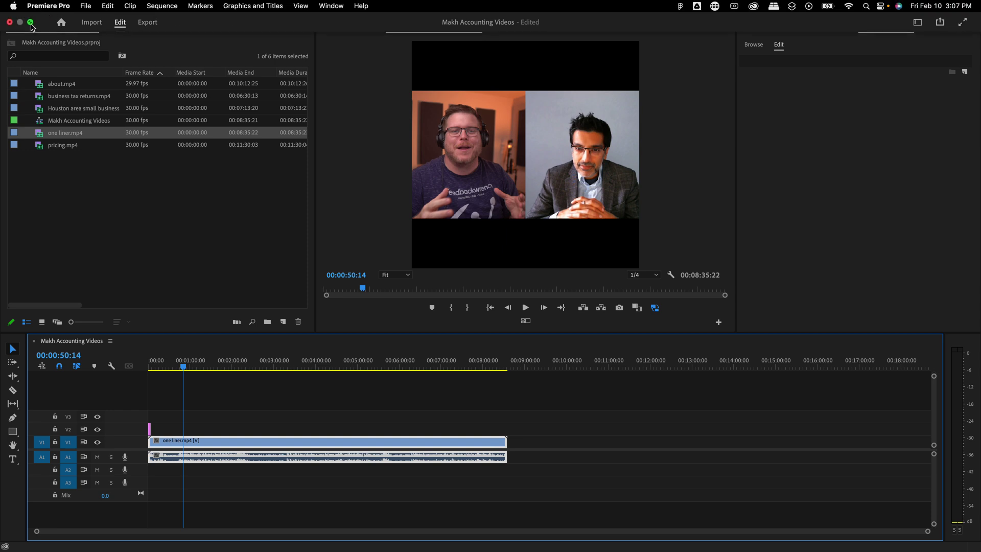
# Select business tax returns.mp4 in the project, check its options, then deselect the timeline clip.
pyautogui.click(30, 26)
pyautogui.click(87, 207)
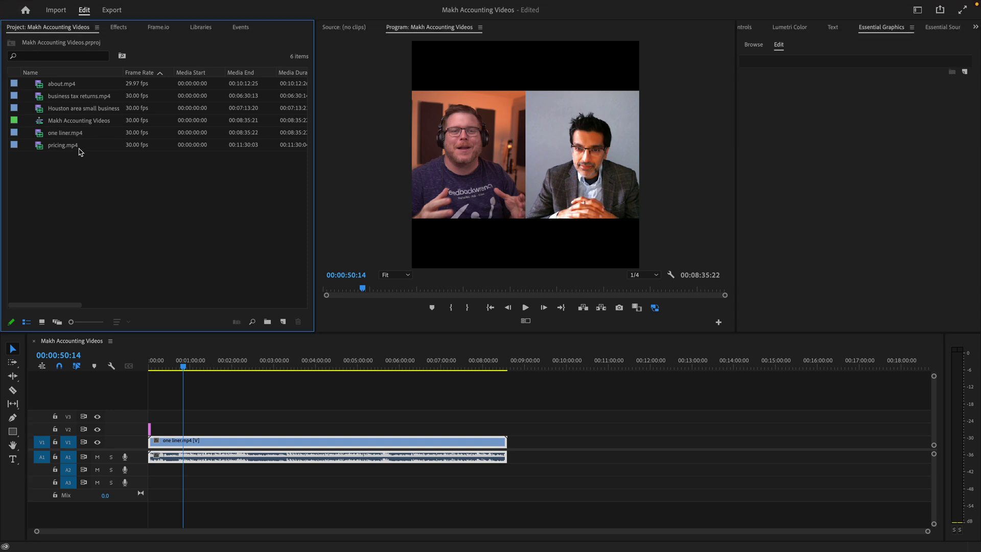
pyautogui.click(72, 97)
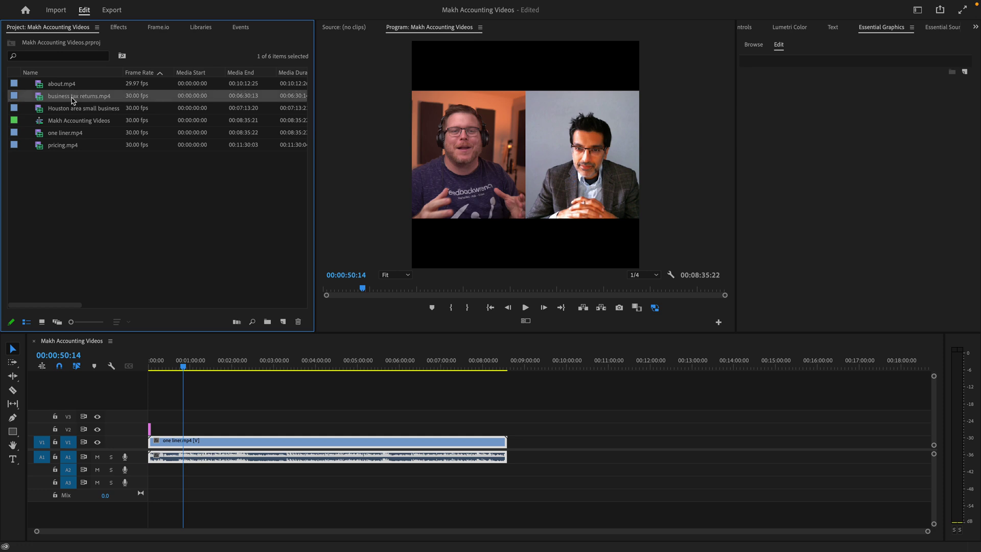
pyautogui.rightClick(60, 99)
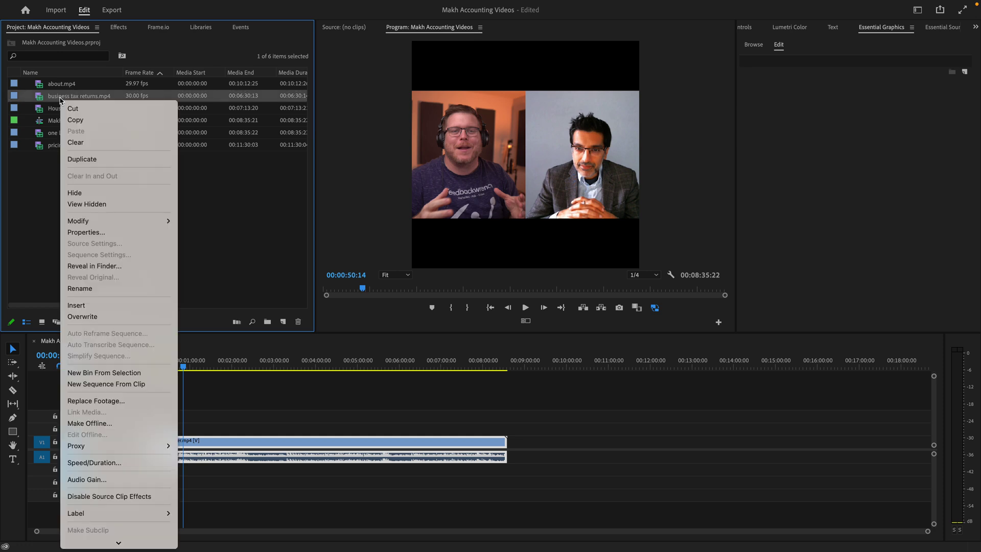
pyautogui.click(307, 269)
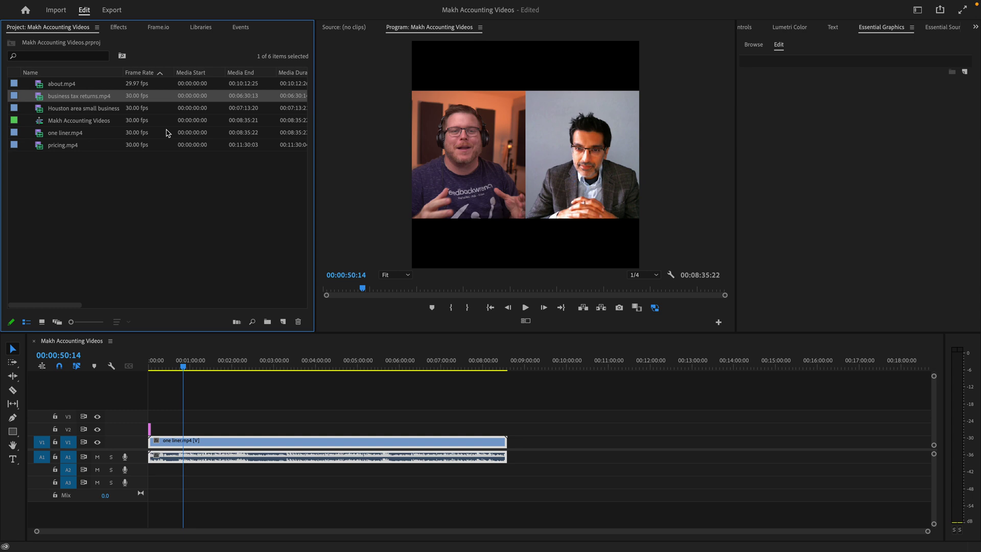
pyautogui.click(193, 452)
pyautogui.click(192, 416)
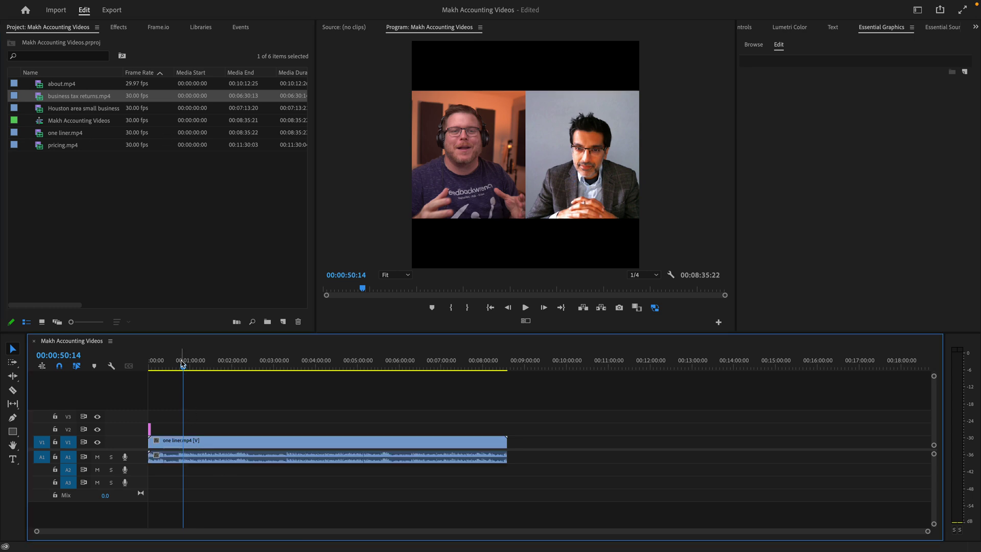
# Scrub the Makh Accounting Videos sequence and play it from the start to preview.
pyautogui.moveTo(182, 364); pyautogui.dragTo(119, 362)
pyautogui.click(165, 362)
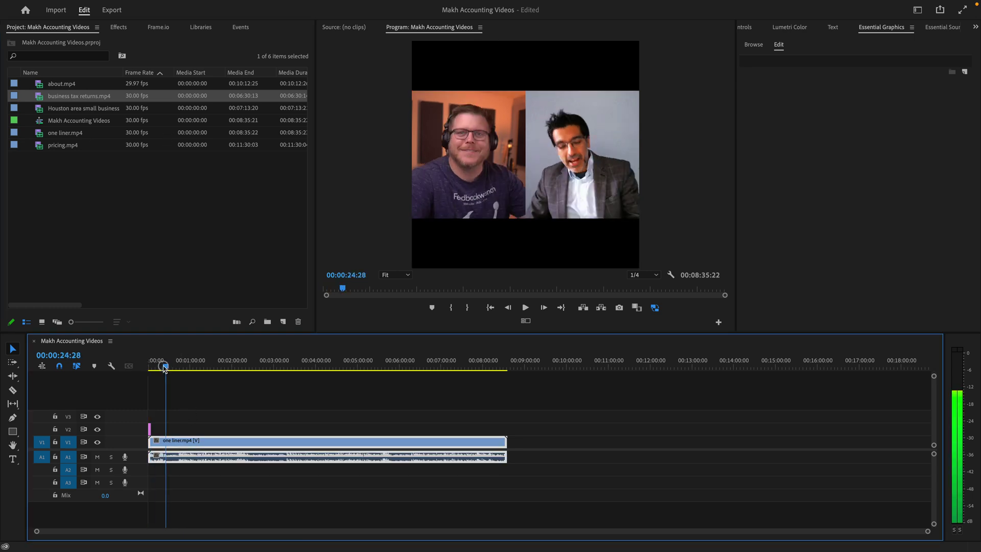
pyautogui.click(199, 418)
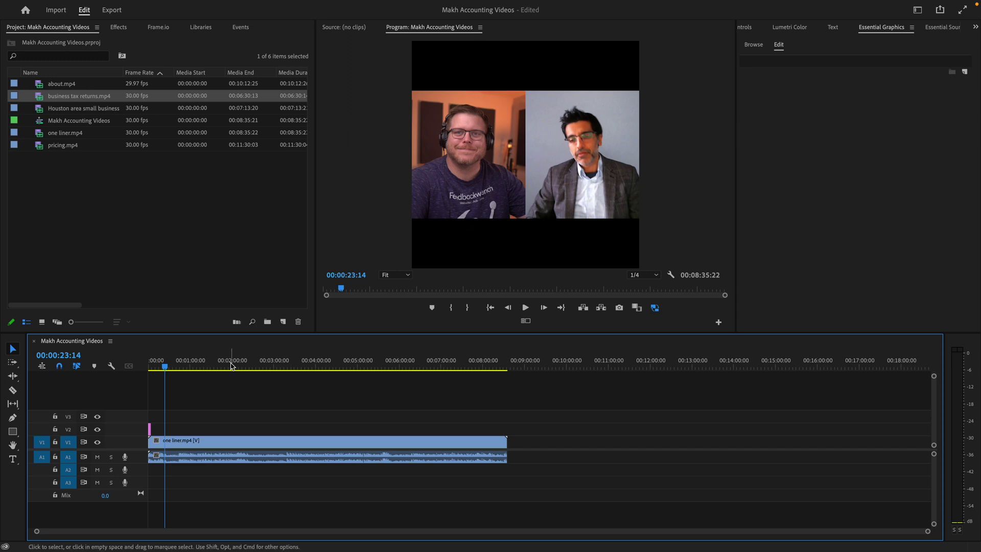
pyautogui.moveTo(225, 363); pyautogui.dragTo(174, 362)
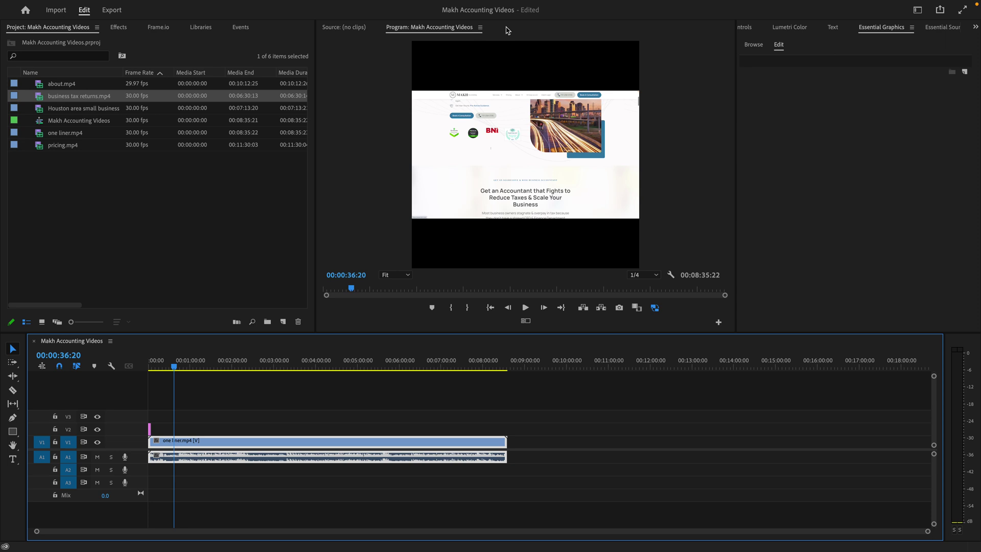
pyautogui.moveTo(169, 362); pyautogui.dragTo(90, 363)
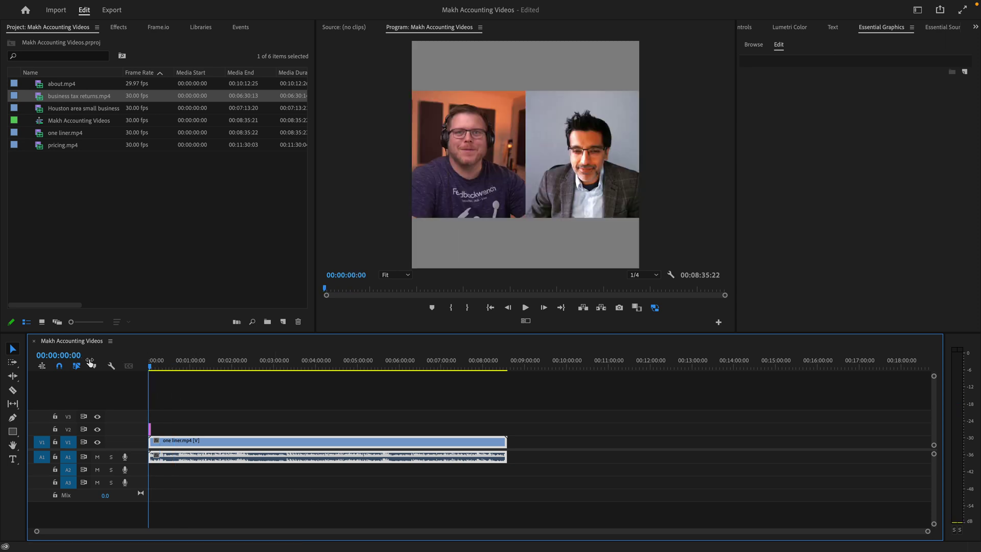
pyautogui.press('space')
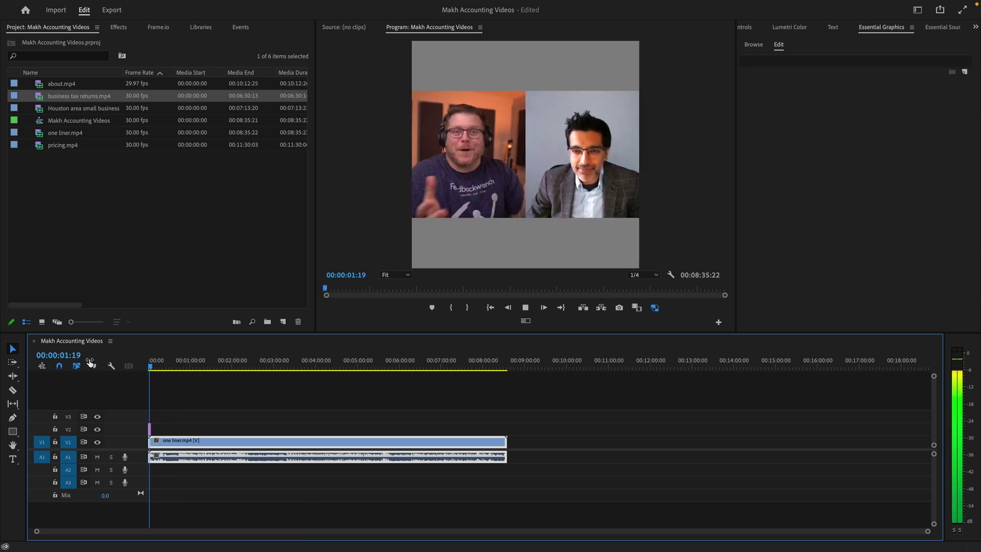
pyautogui.press('space')
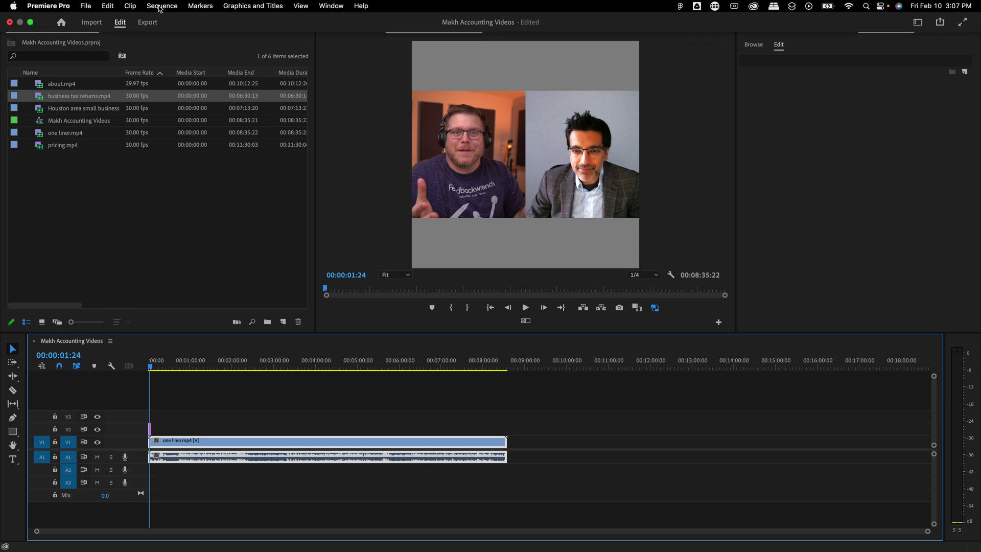
pyautogui.click(160, 6)
pyautogui.click(163, 21)
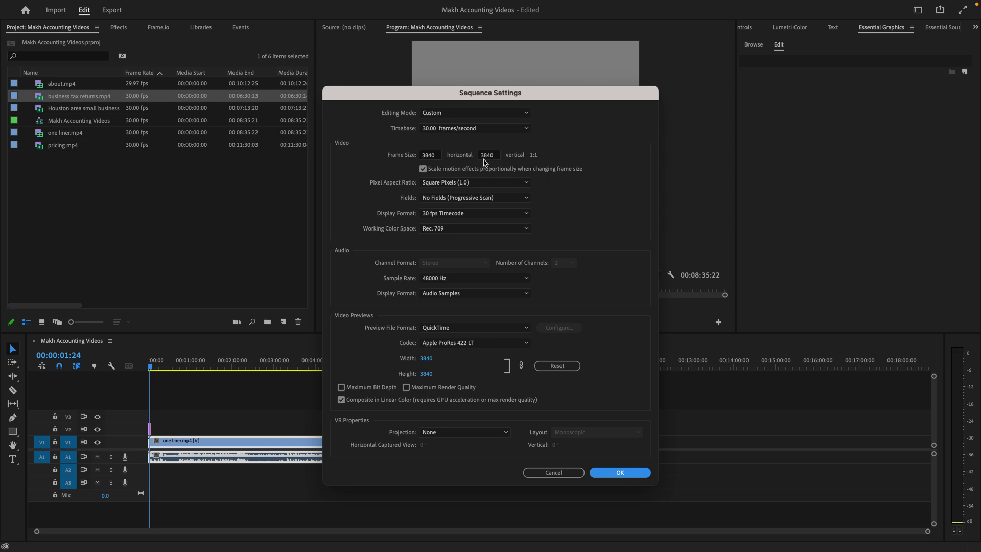
pyautogui.click(620, 472)
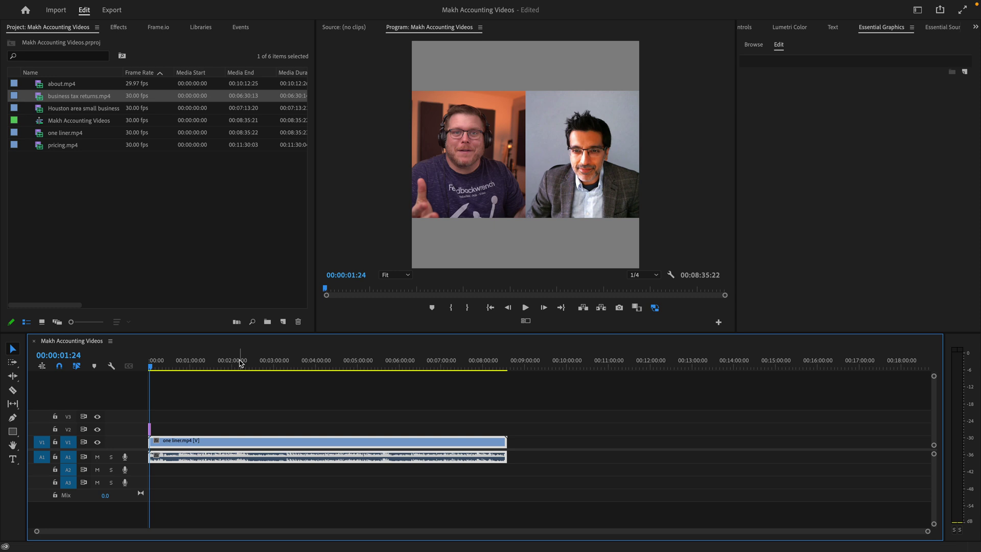
pyautogui.click(240, 363)
pyautogui.moveTo(195, 359); pyautogui.dragTo(141, 358)
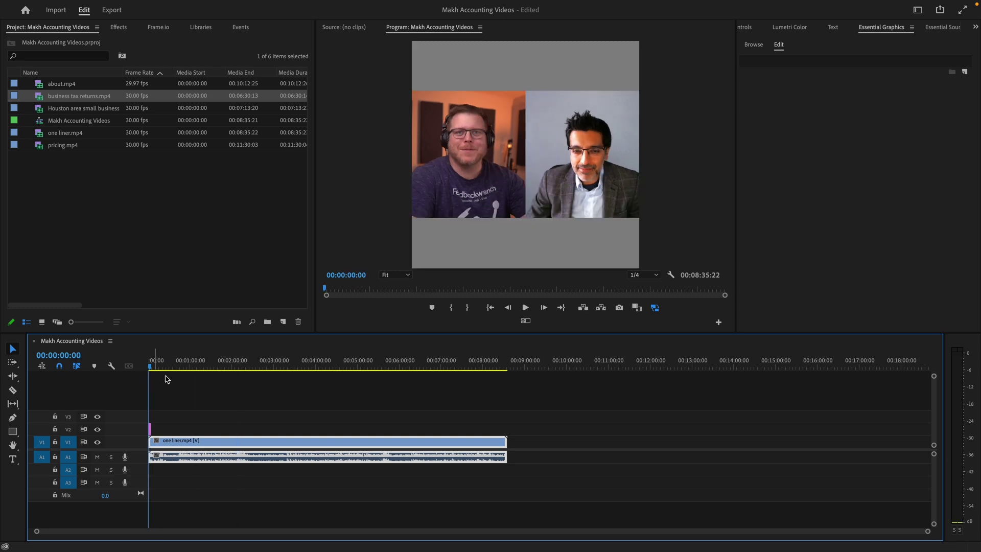
# Lengthen the Graphic clip on V2 to about 7.5 seconds.
pyautogui.click(164, 412)
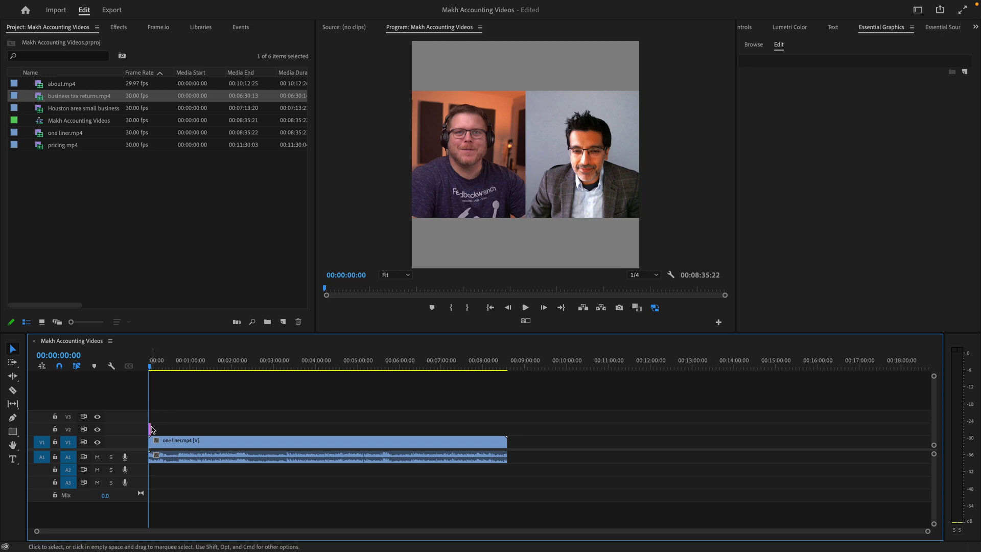
pyautogui.click(150, 429)
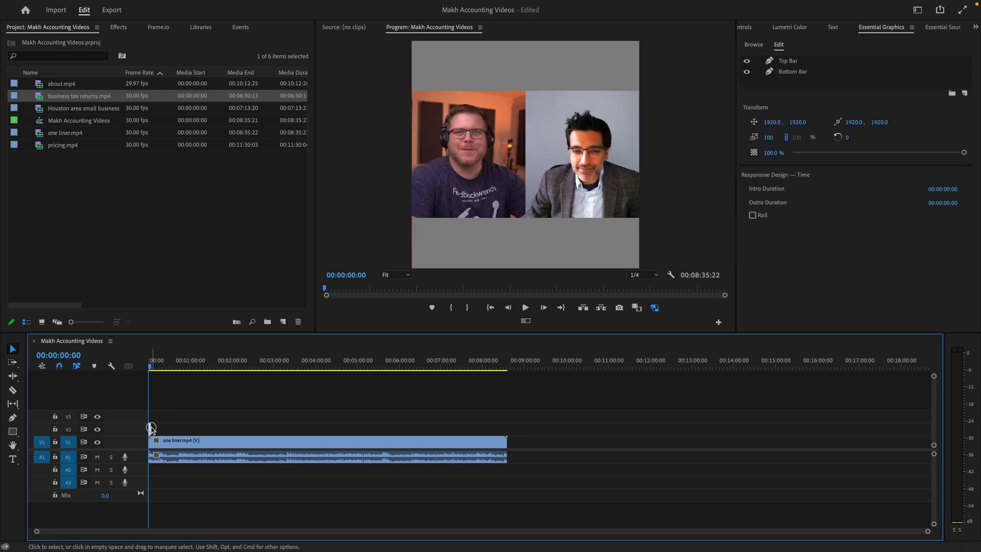
pyautogui.click(151, 428)
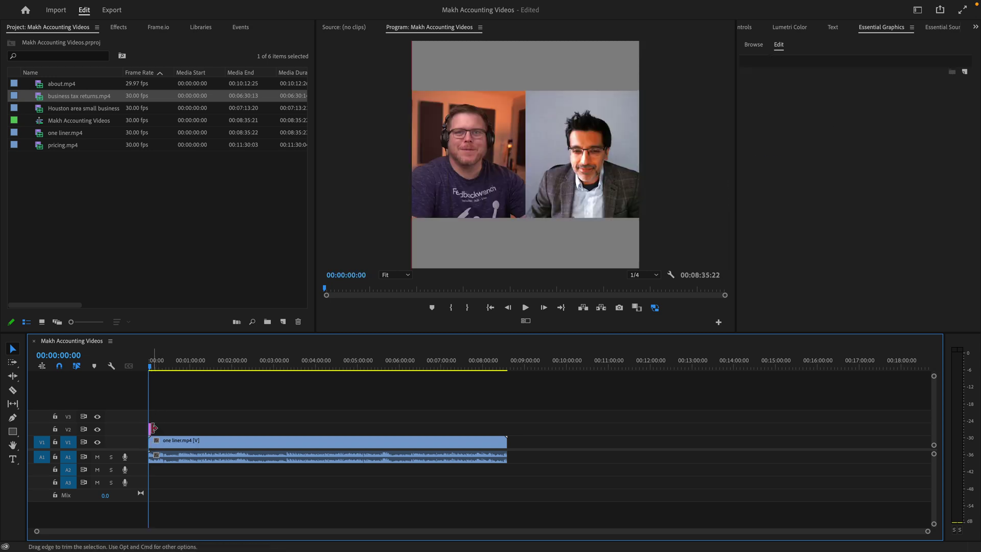
pyautogui.scroll(5, 153, 428)
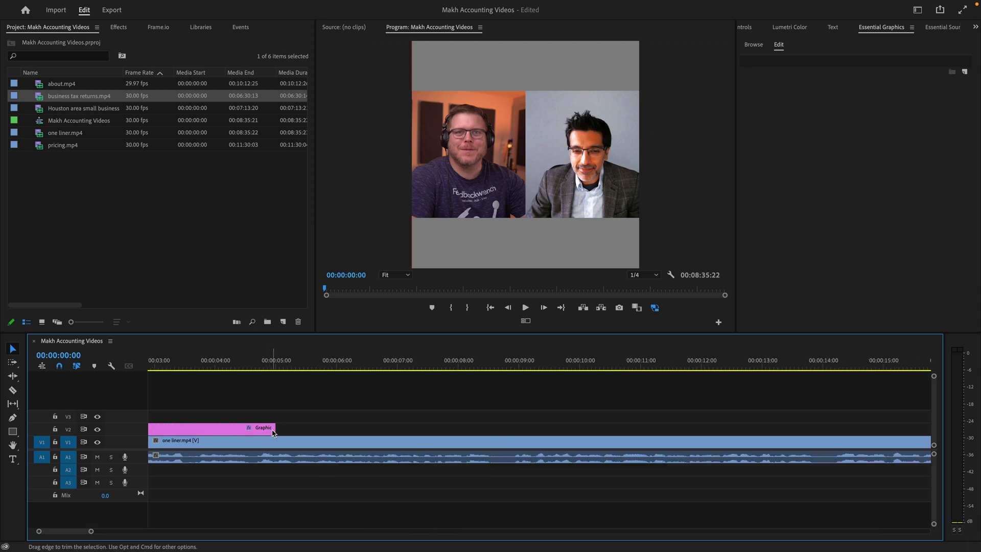
pyautogui.moveTo(273, 434); pyautogui.dragTo(426, 427)
pyautogui.scroll(-5, 428, 419)
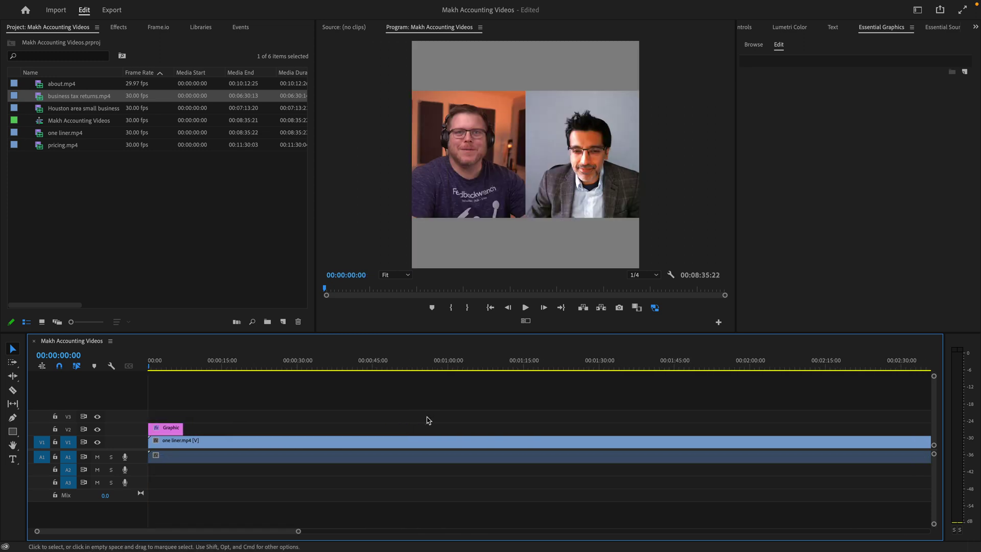
pyautogui.scroll(5, 203, 413)
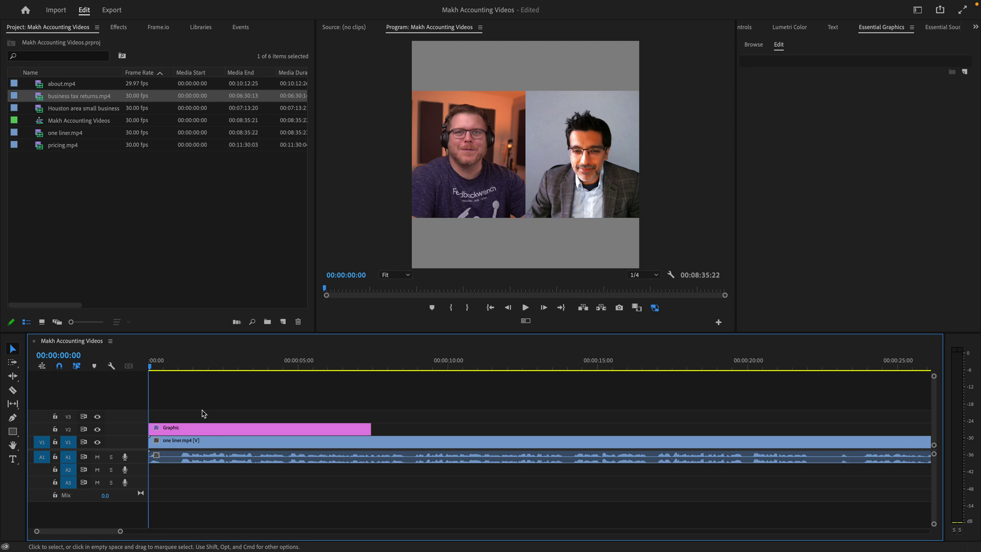
pyautogui.press('space')
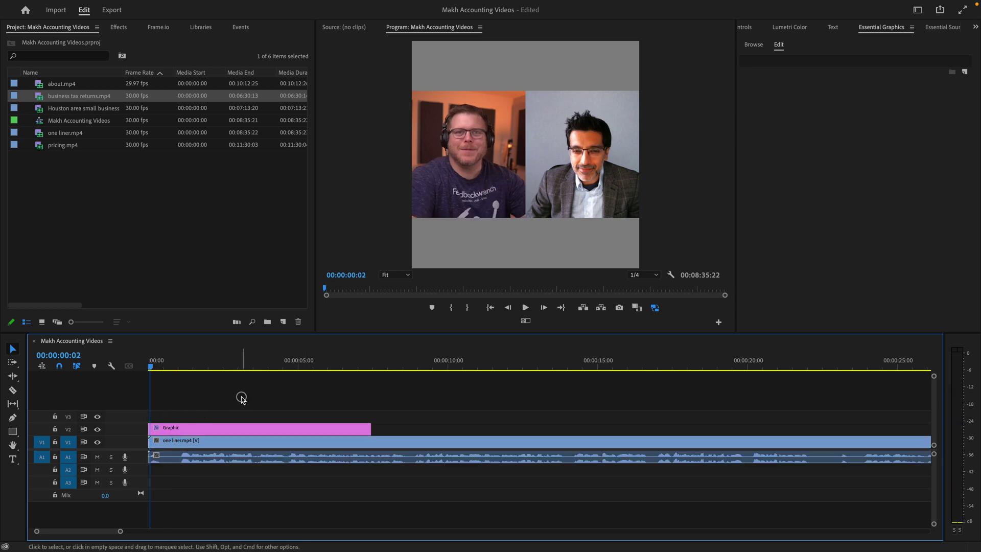
pyautogui.click(228, 428)
pyautogui.click(202, 405)
# Select the Graphic clip and inspect its motion, colour and Top Bar / Bottom Bar layers.
pyautogui.click(12, 433)
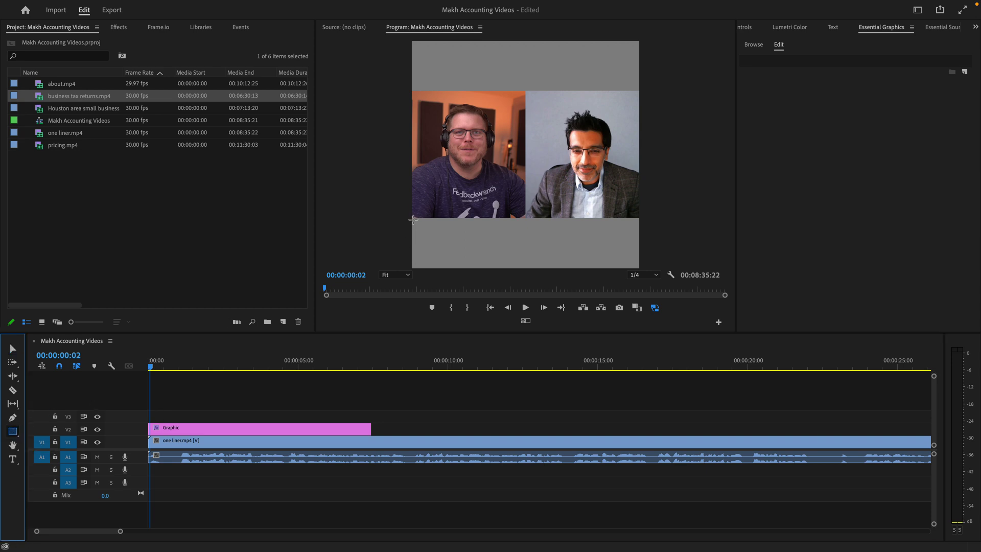
pyautogui.press('v')
pyautogui.click(234, 419)
pyautogui.click(222, 430)
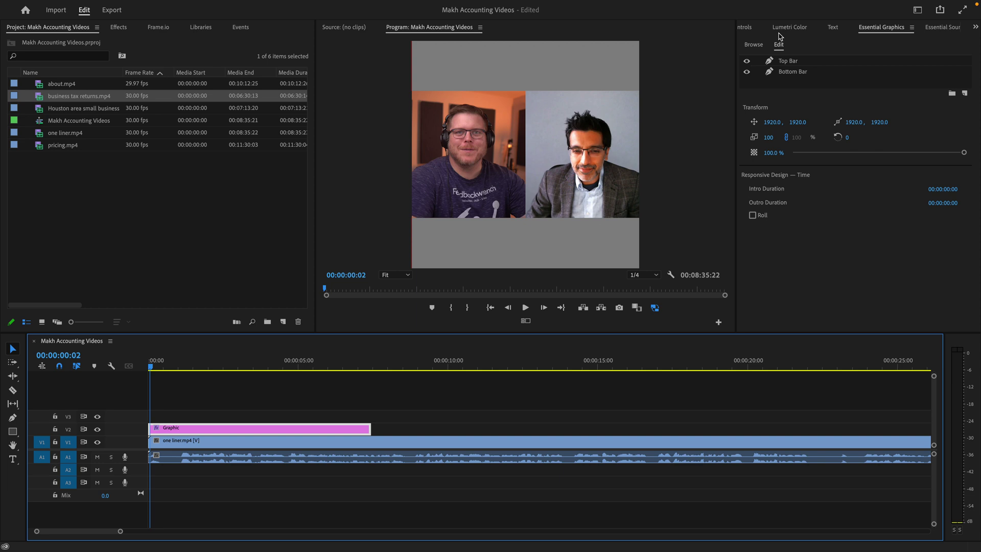
pyautogui.click(748, 30)
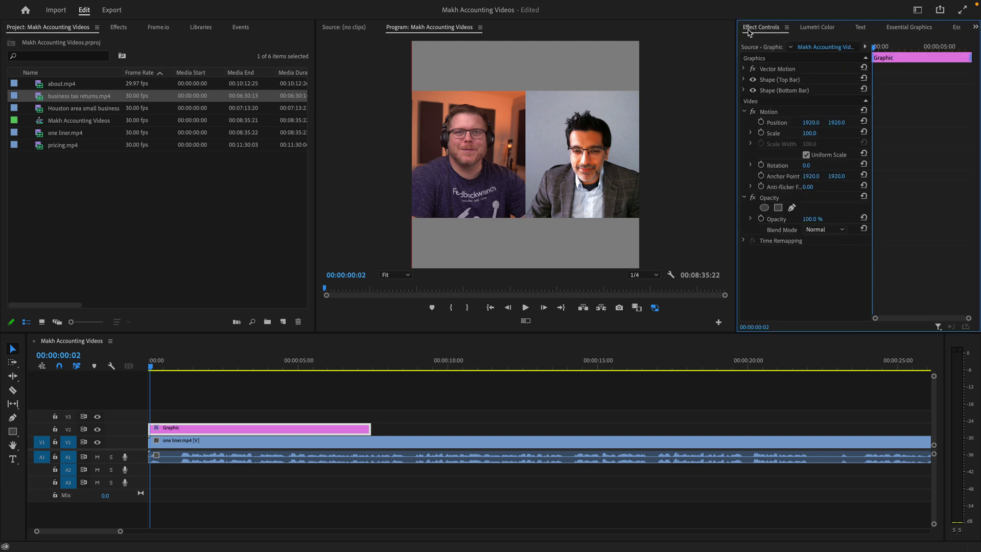
pyautogui.click(821, 27)
pyautogui.click(903, 28)
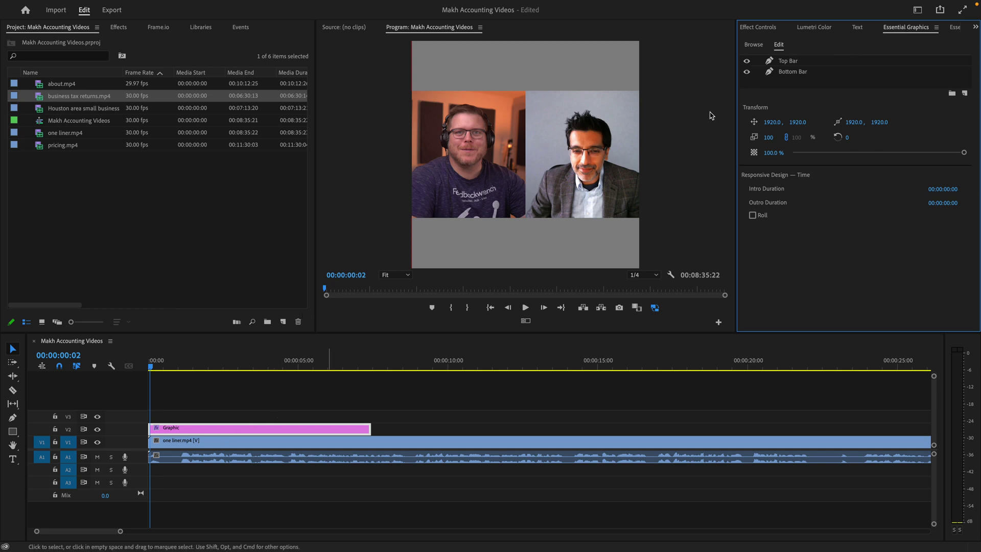
# Duplicate and delete a copy of the Bottom Bar layer, and nudge the top bar down.
pyautogui.click(797, 62)
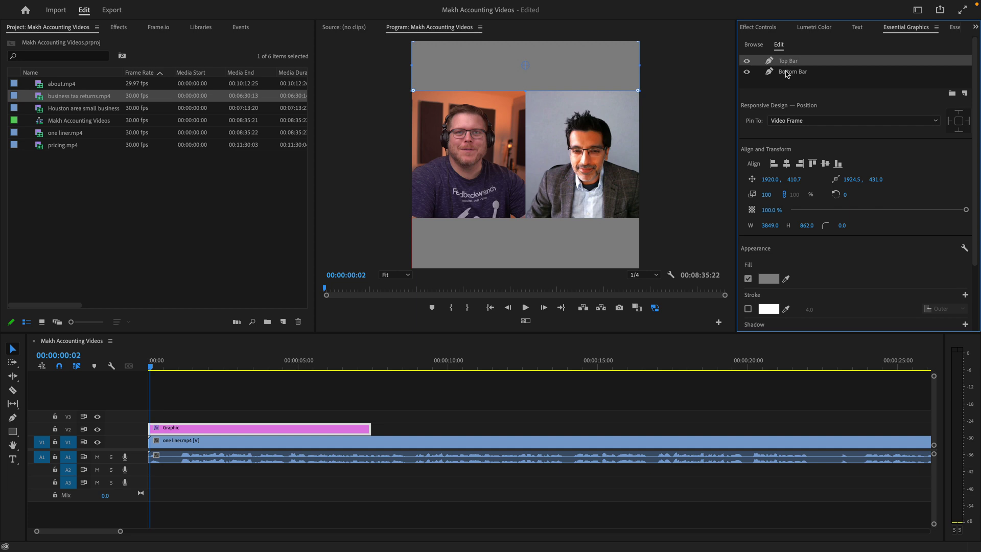
pyautogui.click(788, 73)
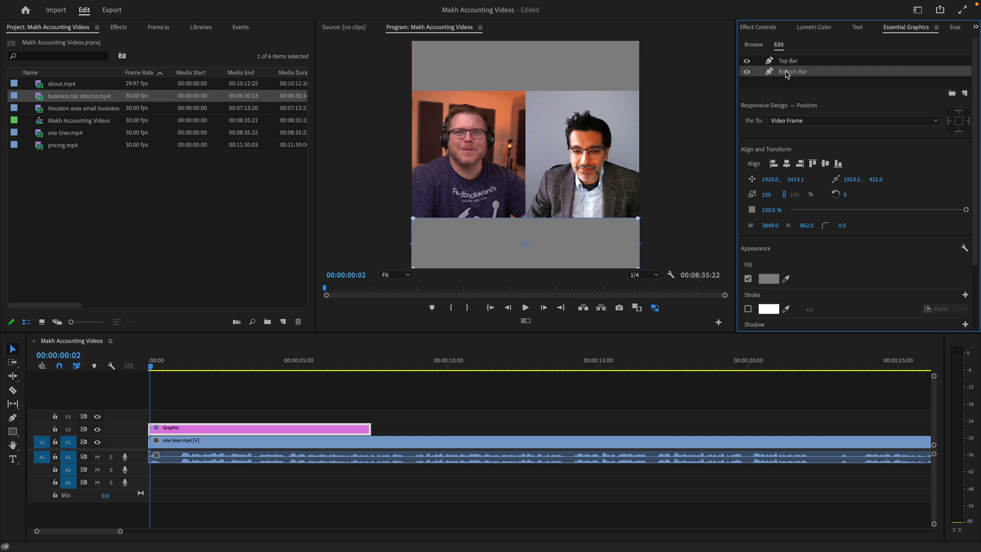
pyautogui.hotkey('ctrl', 'v')
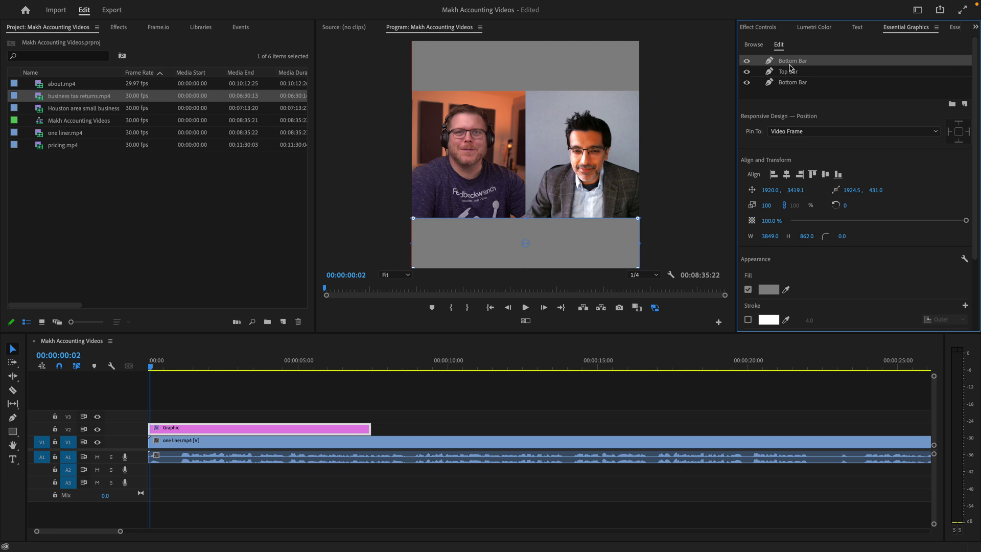
pyautogui.press('Delete')
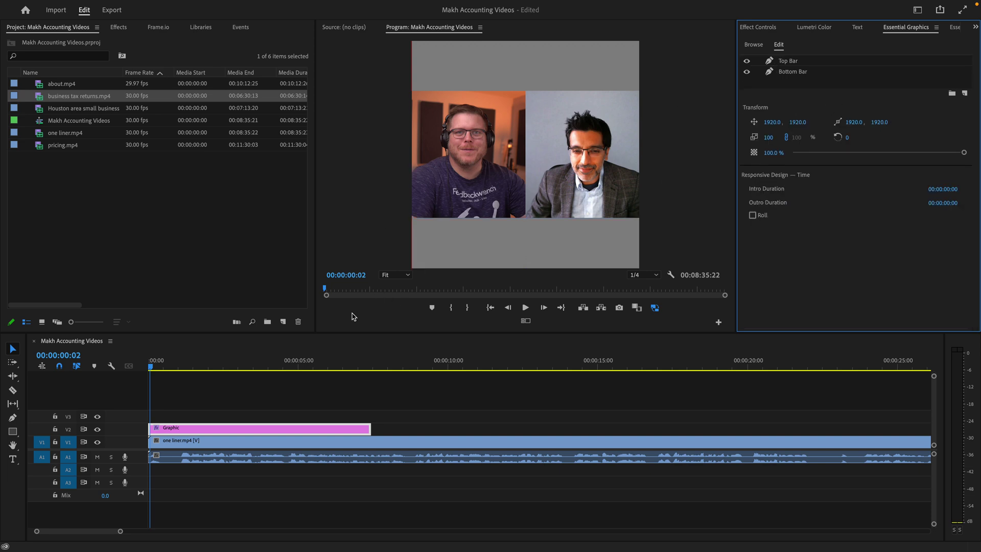
pyautogui.click(456, 72)
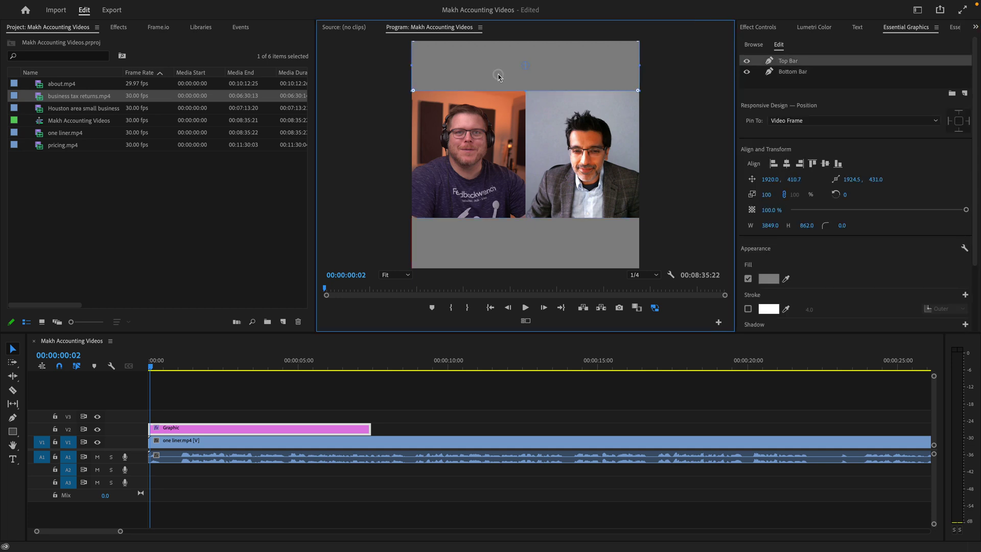
pyautogui.moveTo(498, 73)
pyautogui.mouseDown()
pyautogui.moveTo(499, 112)
pyautogui.moveTo(498, 84)
pyautogui.mouseUp()
pyautogui.click(796, 75)
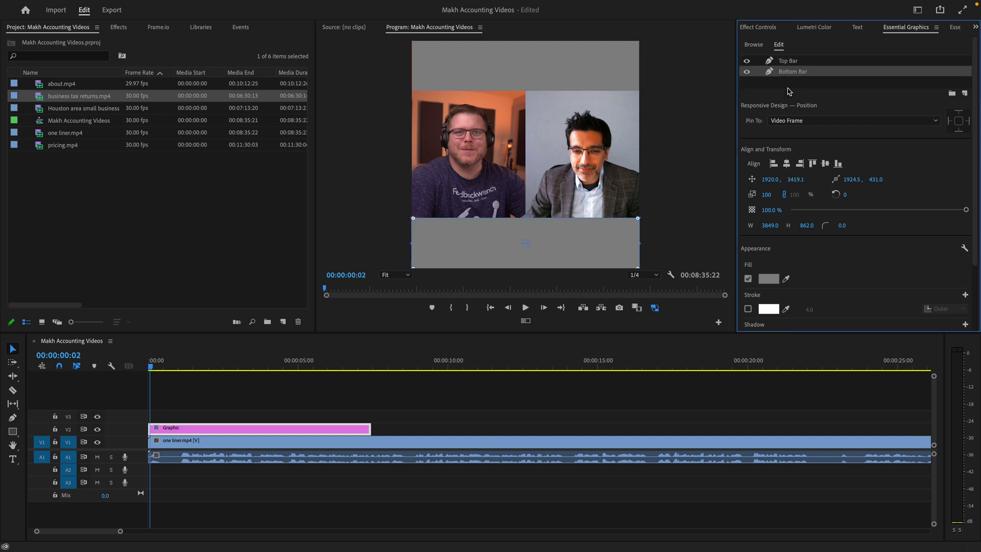
pyautogui.click(789, 91)
# Fill the Top Bar with the light grey colour from the Makh Accounting library.
pyautogui.click(200, 27)
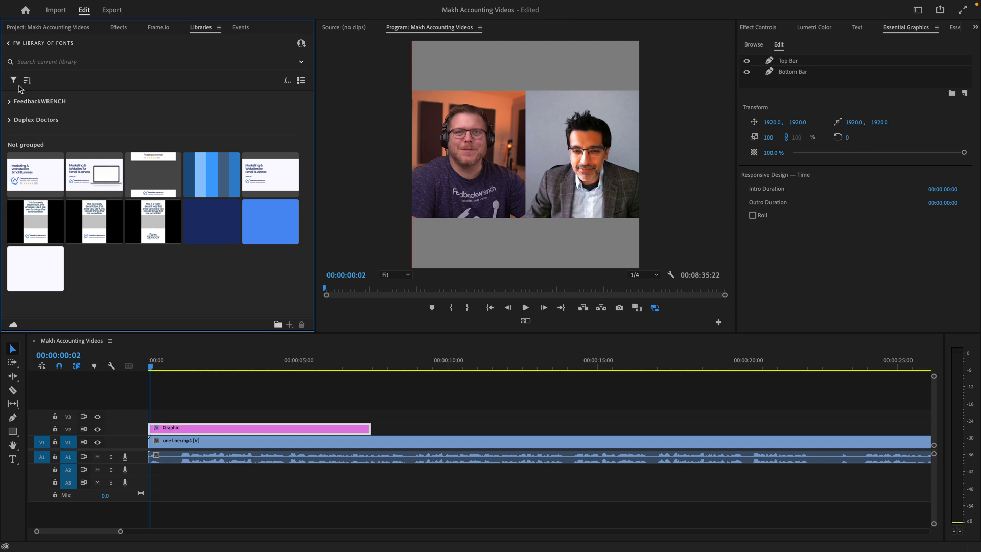
pyautogui.click(8, 46)
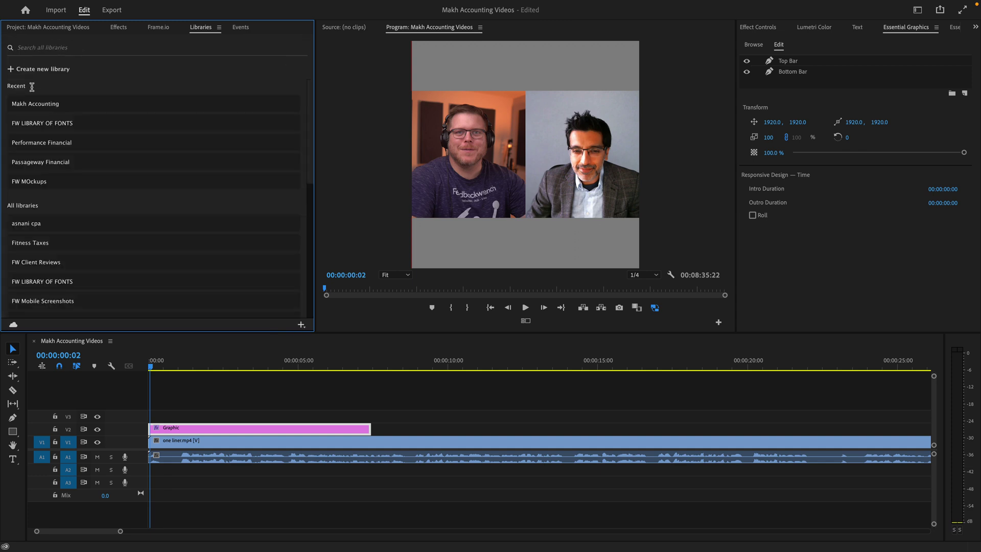
pyautogui.click(34, 102)
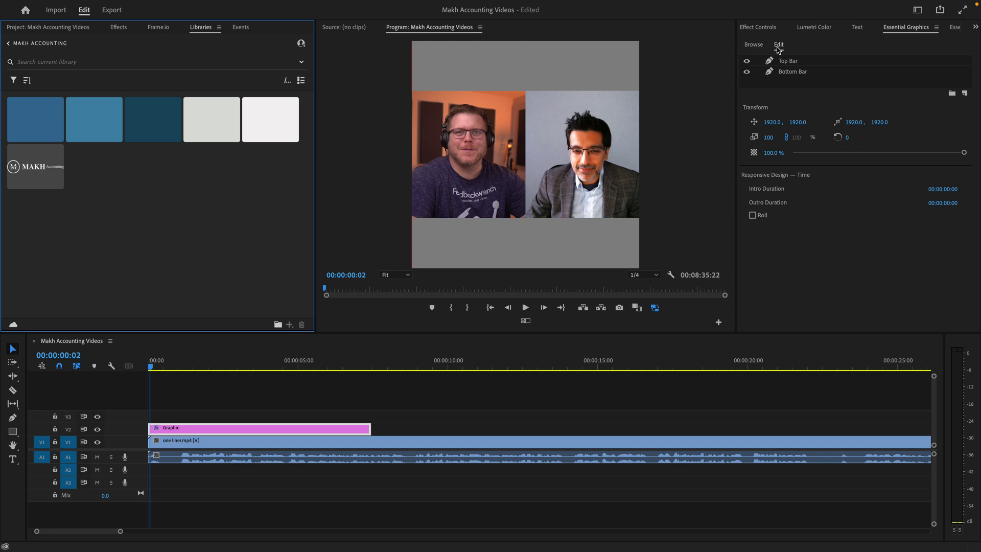
pyautogui.click(791, 61)
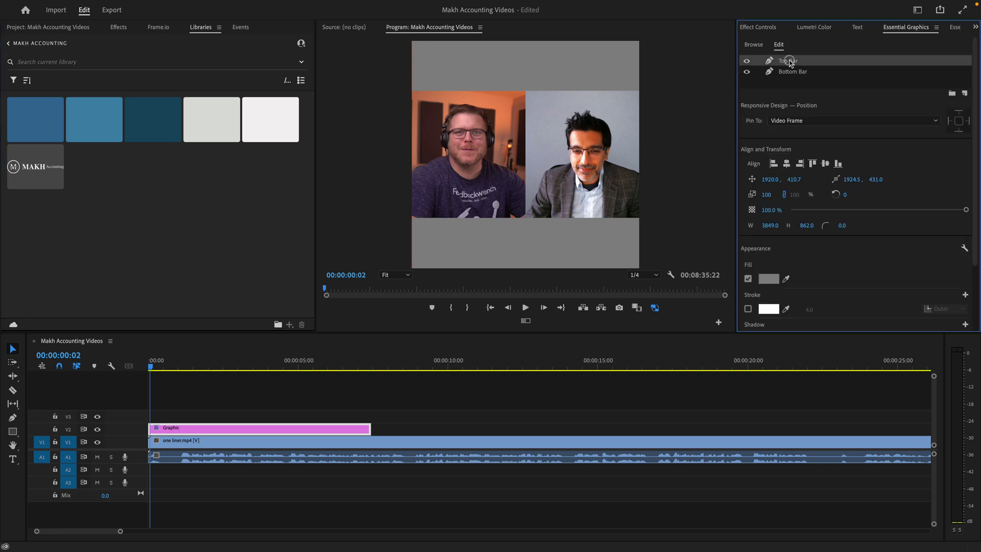
pyautogui.click(786, 278)
pyautogui.click(784, 280)
pyautogui.click(213, 113)
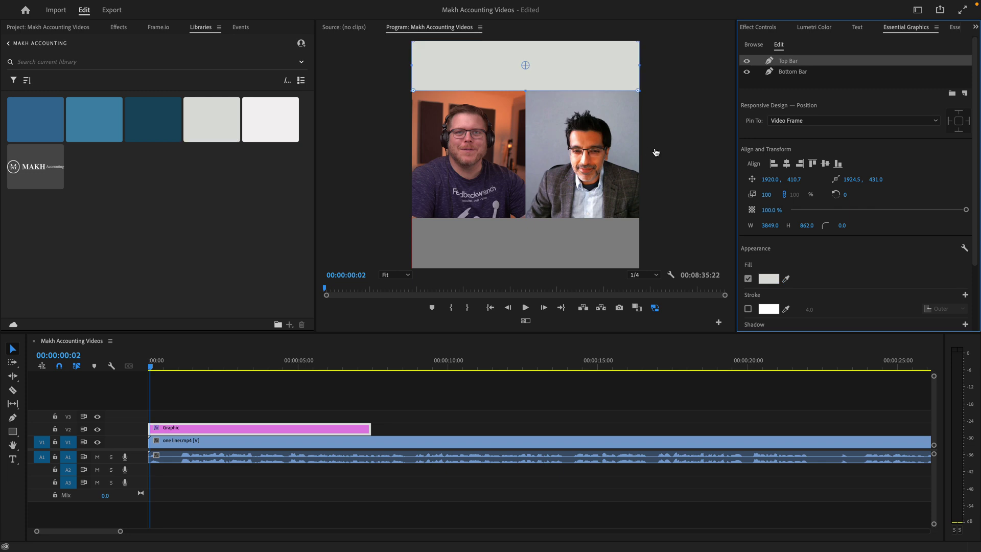
# Fill the Bottom Bar with the dark blue library colour and try adding the MAKH library artwork.
pyautogui.click(566, 248)
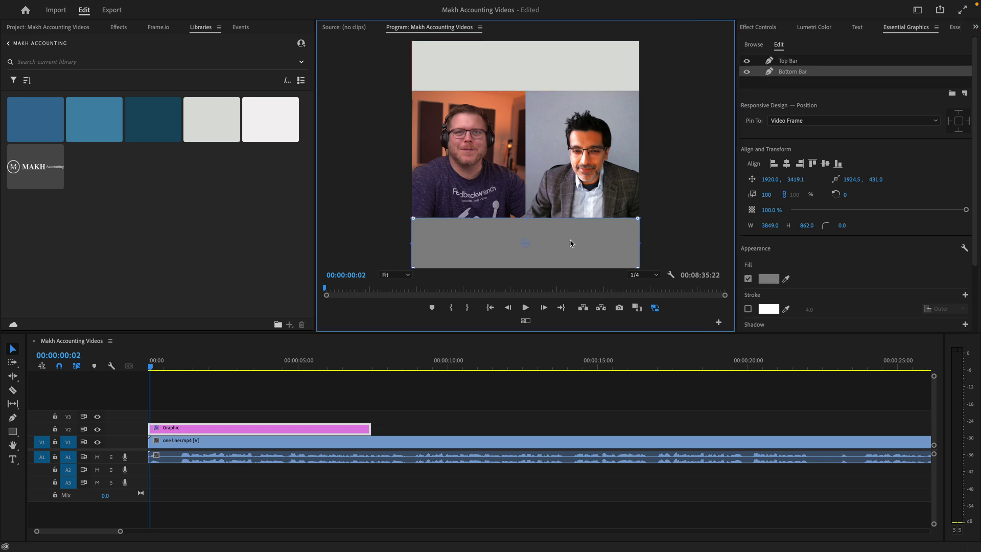
pyautogui.click(786, 279)
pyautogui.click(148, 116)
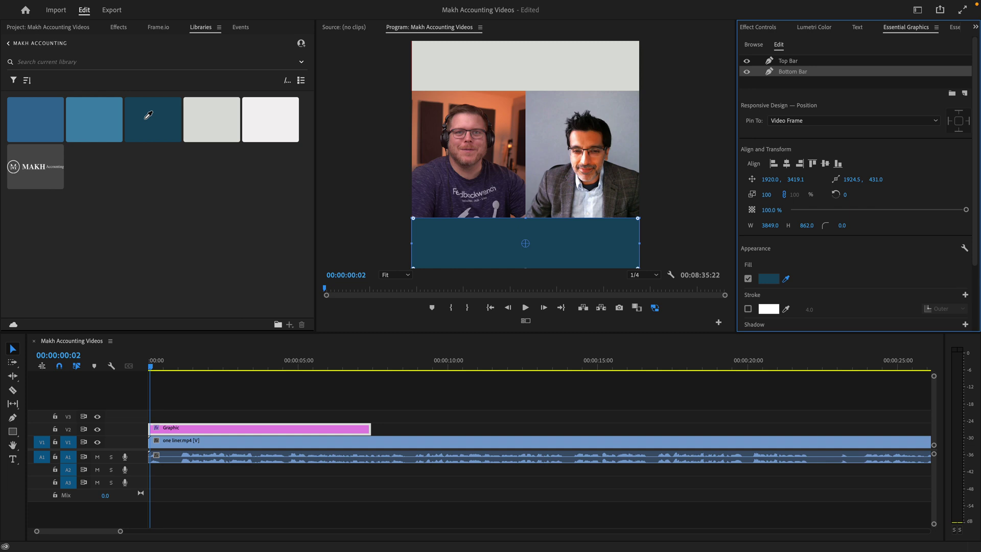
pyautogui.moveTo(35, 174); pyautogui.dragTo(801, 84)
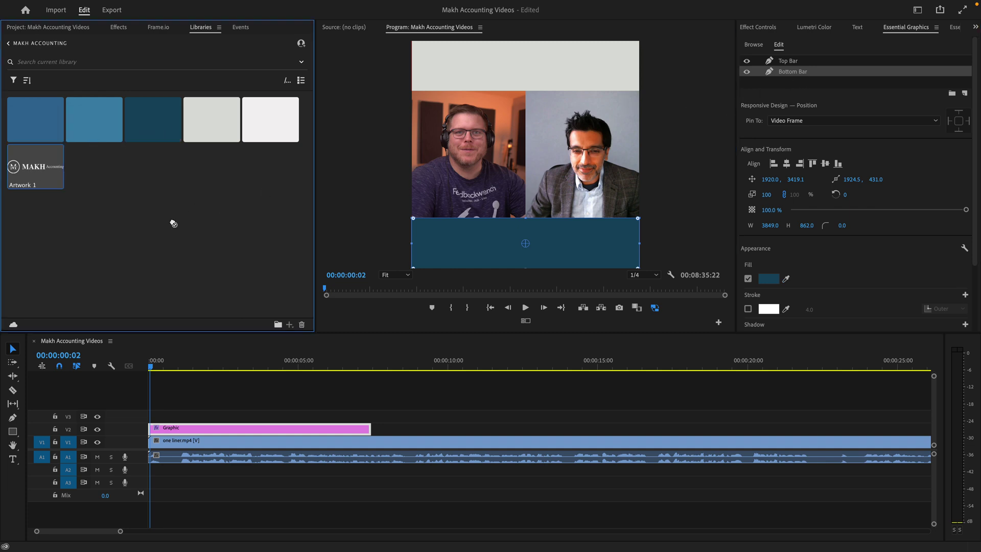
pyautogui.moveTo(40, 165); pyautogui.dragTo(831, 84)
# Import the Group 2makh white logo PNG and add it as a layer of the Graphic.
pyautogui.click(8, 44)
pyautogui.click(46, 28)
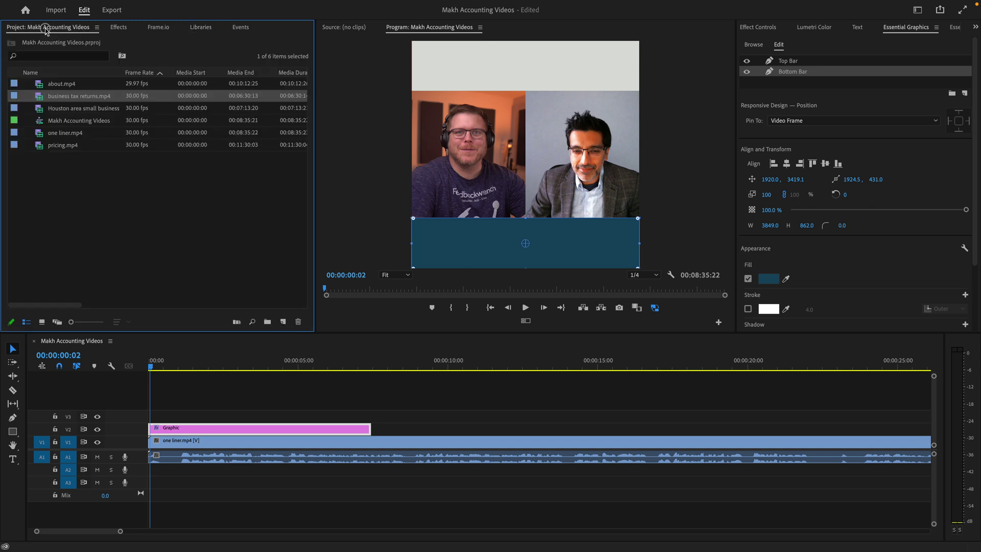
pyautogui.doubleClick(62, 191)
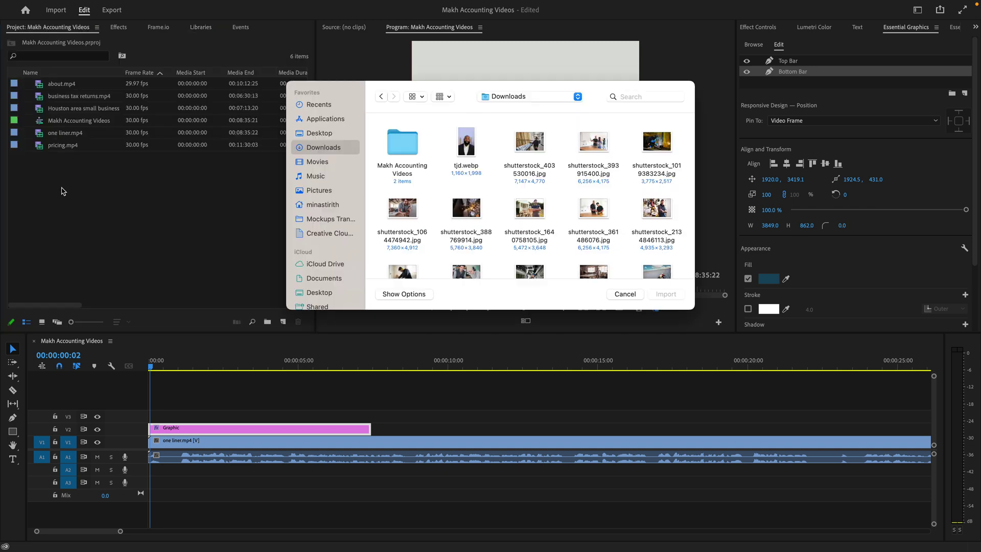
pyautogui.doubleClick(465, 149)
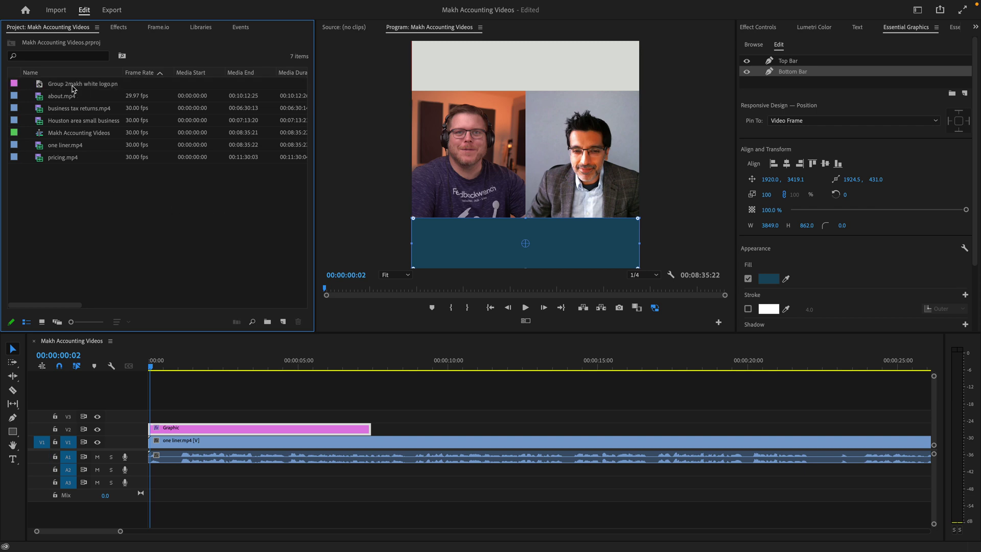
pyautogui.moveTo(74, 88)
pyautogui.mouseDown()
pyautogui.moveTo(777, 84)
pyautogui.moveTo(361, 143)
pyautogui.moveTo(94, 76)
pyautogui.moveTo(69, 92)
pyautogui.mouseUp()
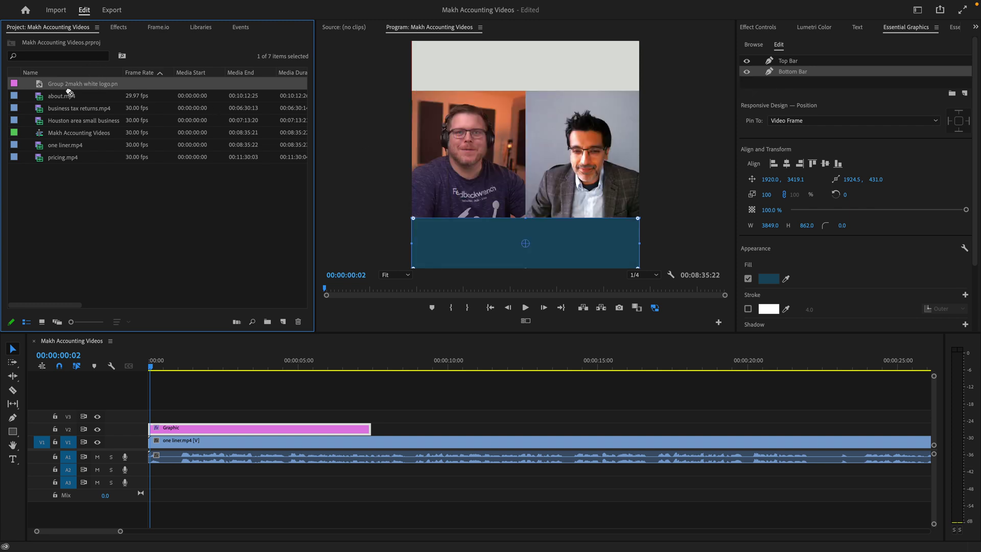
pyautogui.click(72, 84)
pyautogui.moveTo(811, 132); pyautogui.dragTo(810, 85)
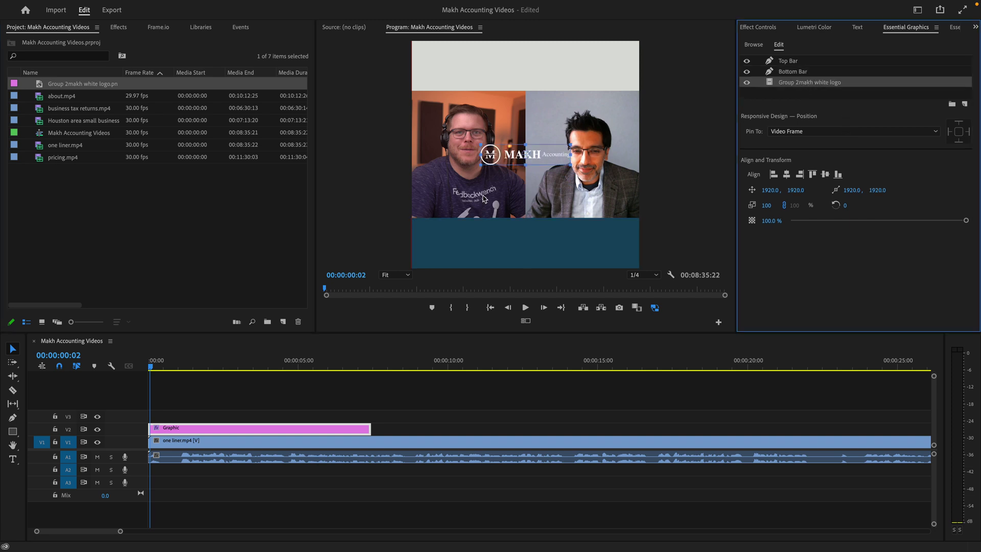
# Move the white logo onto the bottom bar, layer it above Bottom Bar and scale it to 155%.
pyautogui.click(544, 158)
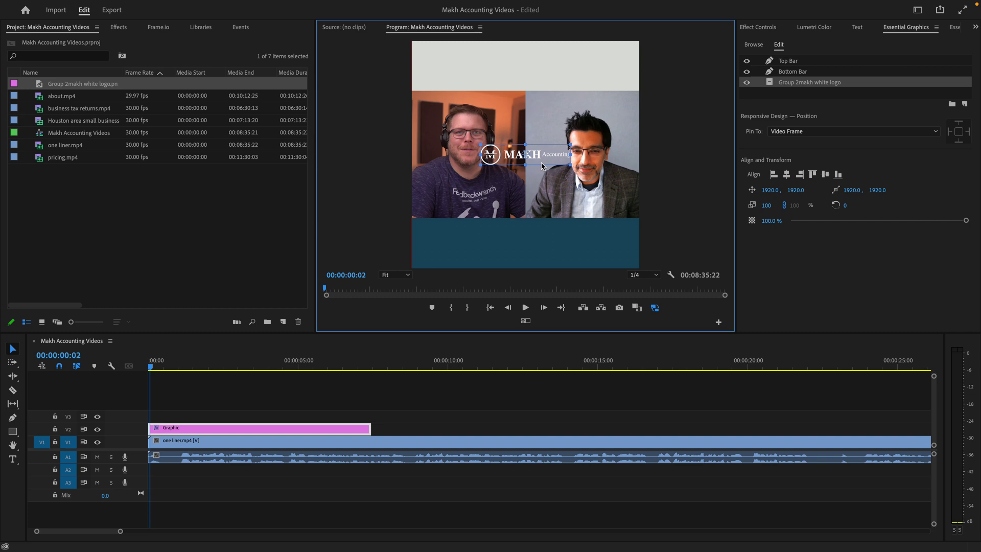
pyautogui.moveTo(541, 158); pyautogui.dragTo(540, 242)
pyautogui.moveTo(790, 83); pyautogui.dragTo(781, 73)
pyautogui.click(545, 241)
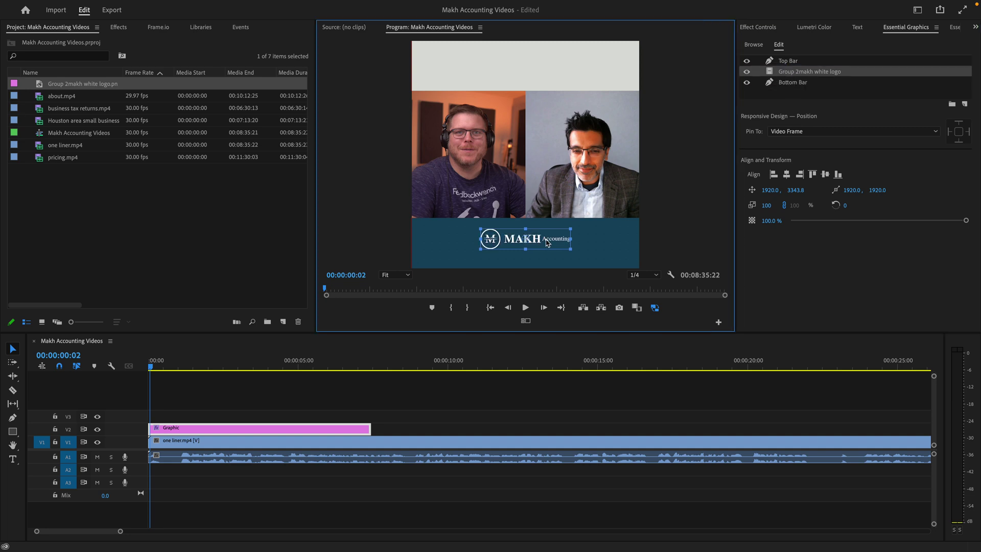
pyautogui.keyDown('shift'); pyautogui.click(571, 254); pyautogui.keyUp('shift')
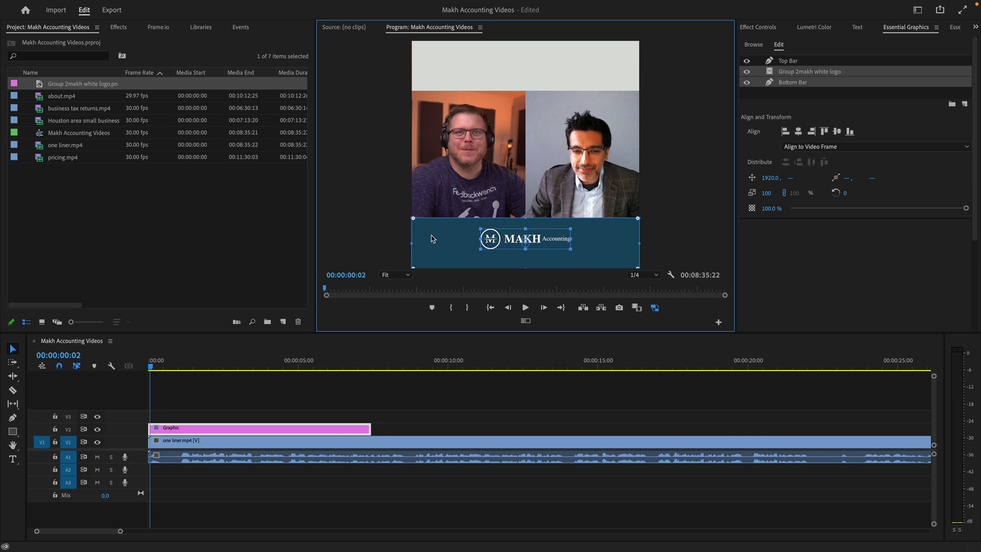
pyautogui.click(666, 214)
pyautogui.click(534, 244)
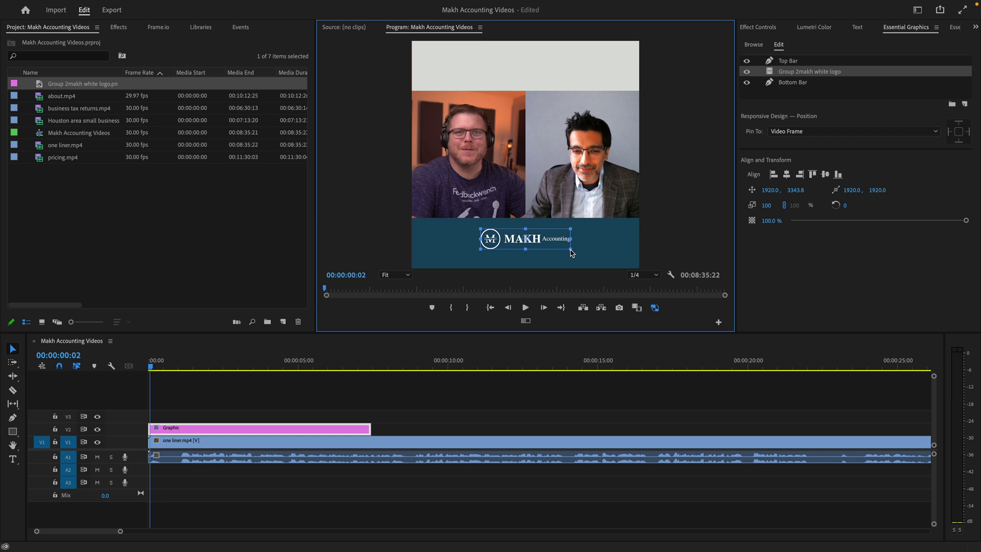
pyautogui.moveTo(570, 250); pyautogui.dragTo(595, 255)
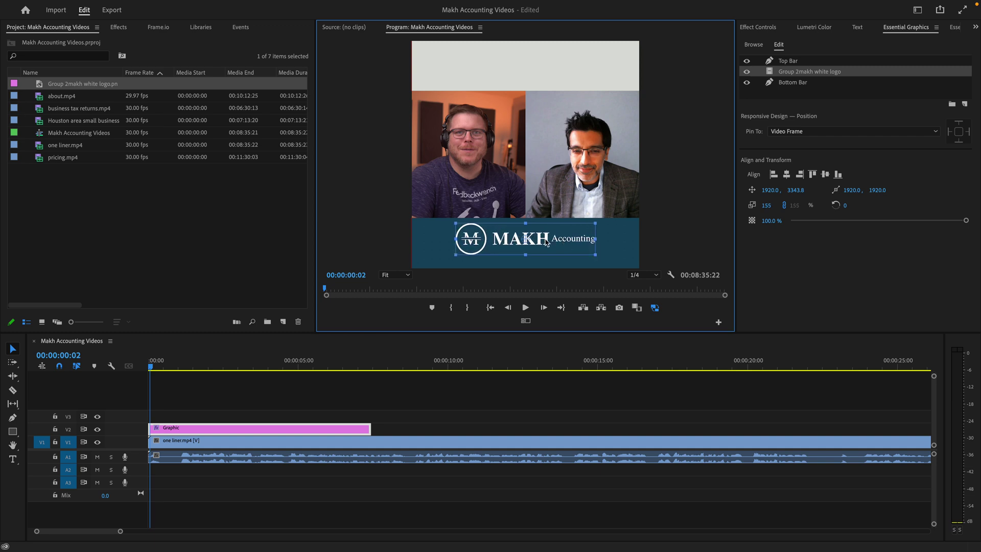
# Stretch the dark blue bottom bar slightly wider to the right.
pyautogui.click(800, 99)
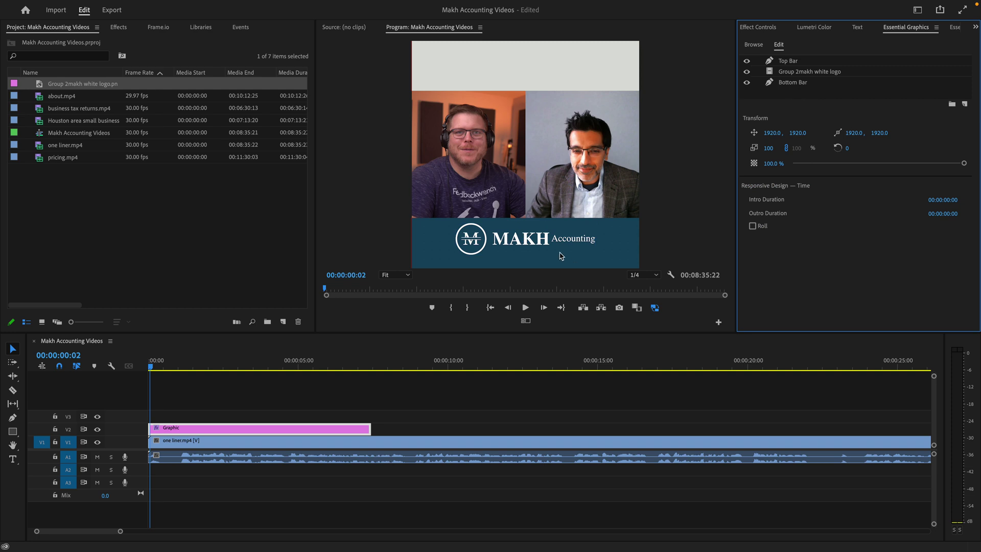
pyautogui.click(416, 240)
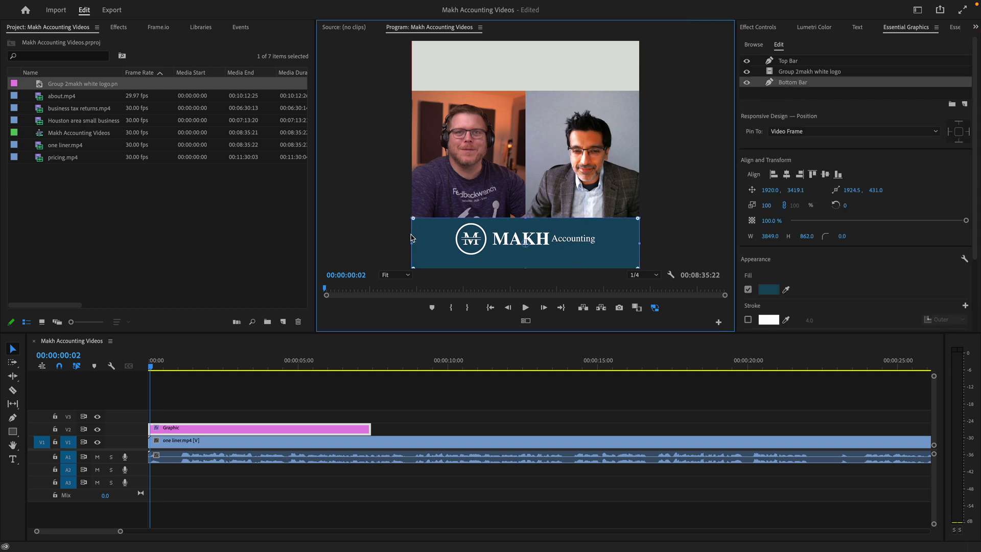
pyautogui.moveTo(413, 218); pyautogui.dragTo(410, 219)
pyautogui.moveTo(638, 243); pyautogui.dragTo(643, 243)
pyautogui.click(508, 240)
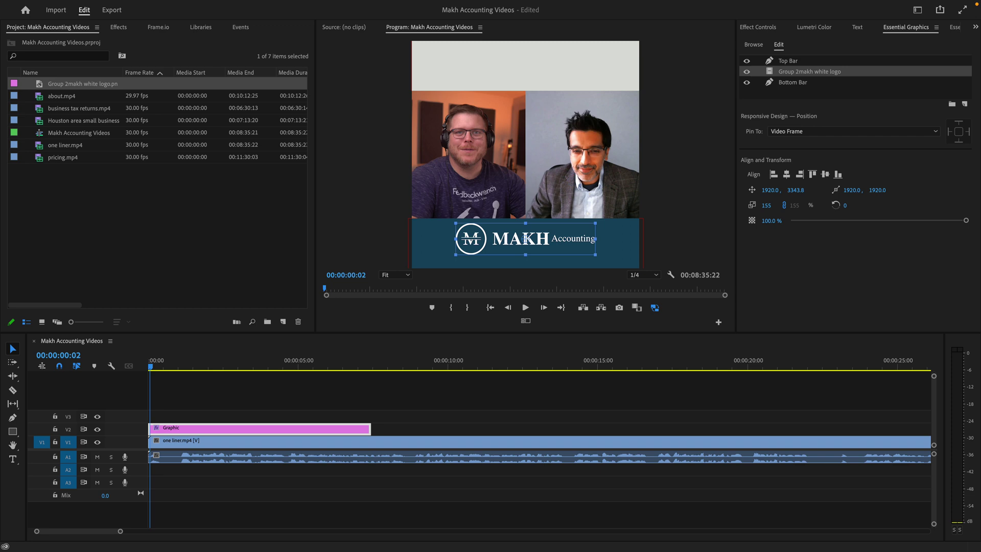
pyautogui.click(577, 69)
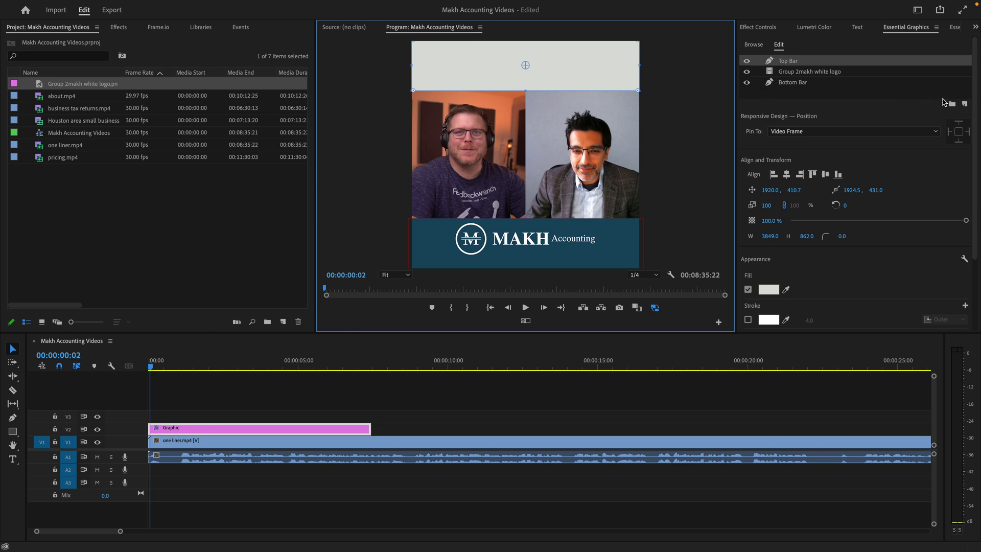
# Add a text layer in the top bar reading 'Small Business Tax & Accounting' over 'Houston Texas'.
pyautogui.click(965, 104)
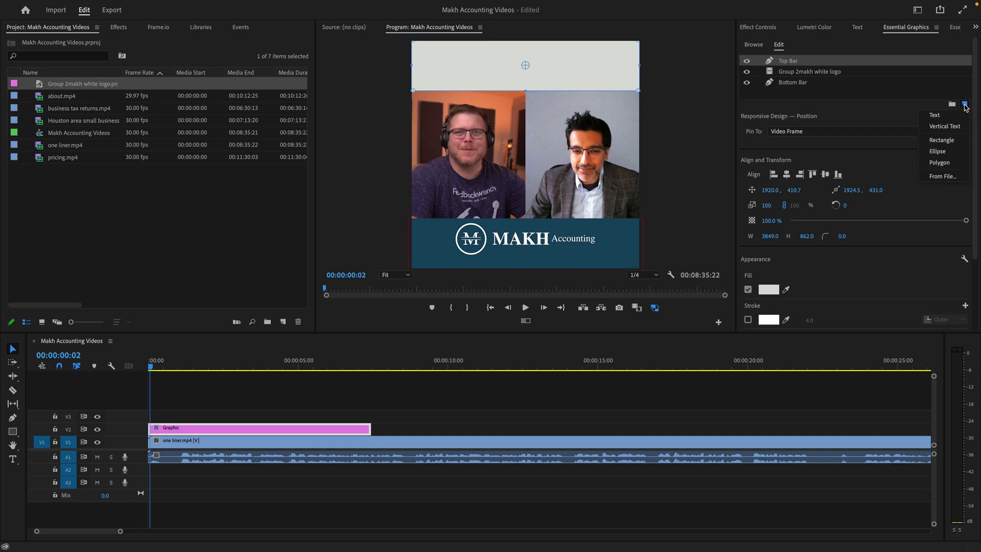
pyautogui.click(934, 115)
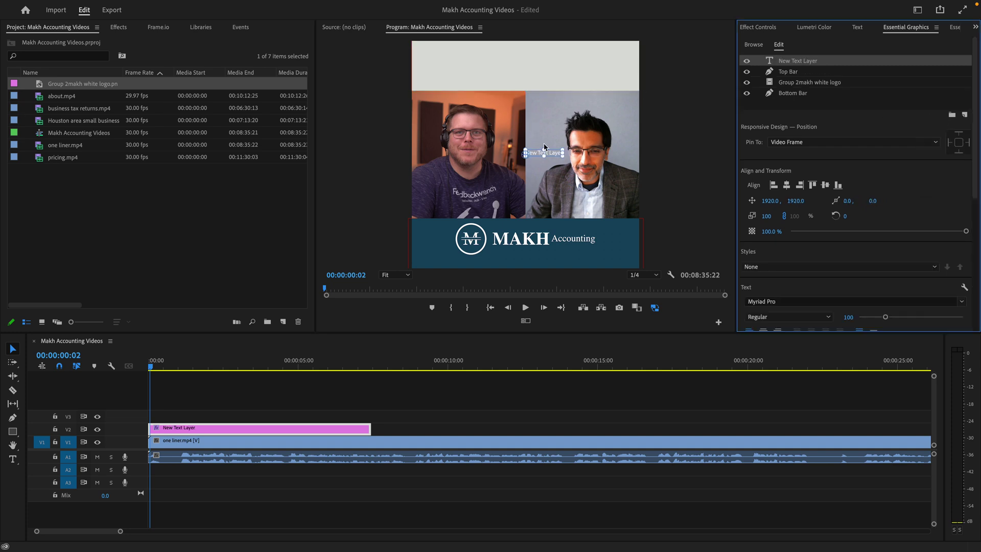
pyautogui.moveTo(550, 152); pyautogui.dragTo(520, 72)
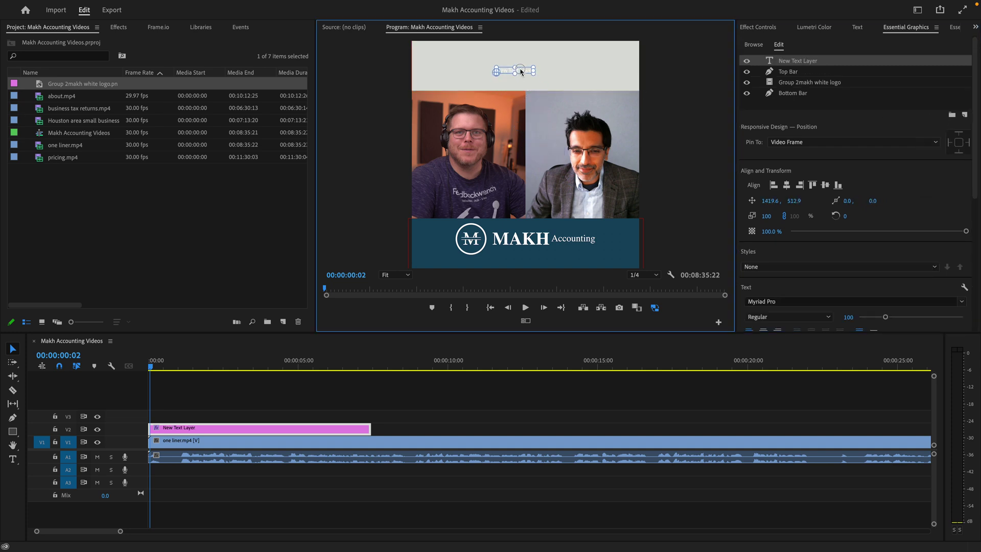
pyautogui.doubleClick(519, 69)
pyautogui.write('Small B')
pyautogui.write('usiness Ta')
pyautogui.write('x & Accounting')
pyautogui.press('Return')
pyautogui.write('Houston Texas')
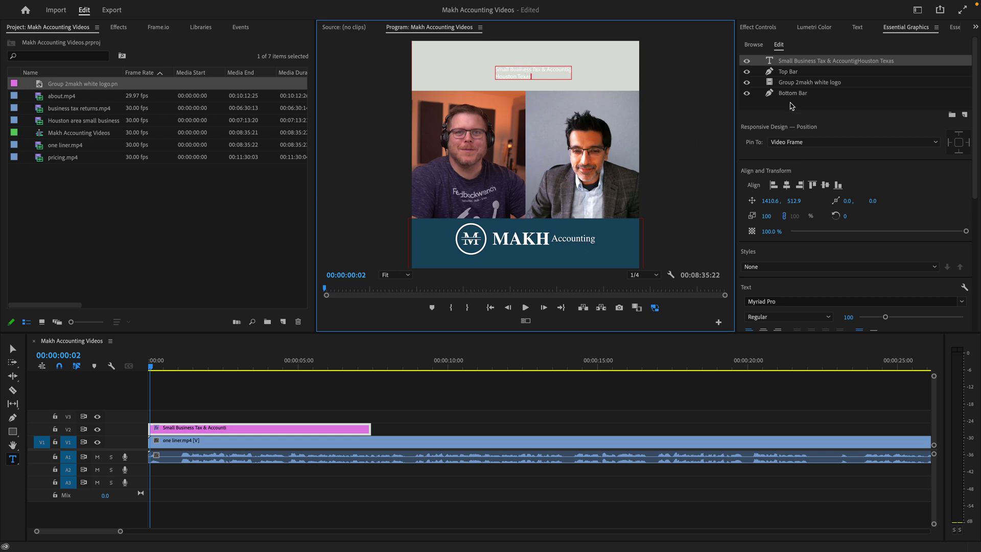
pyautogui.click(791, 106)
pyautogui.scroll(3, 536, 76)
pyautogui.scroll(-2, 522, 75)
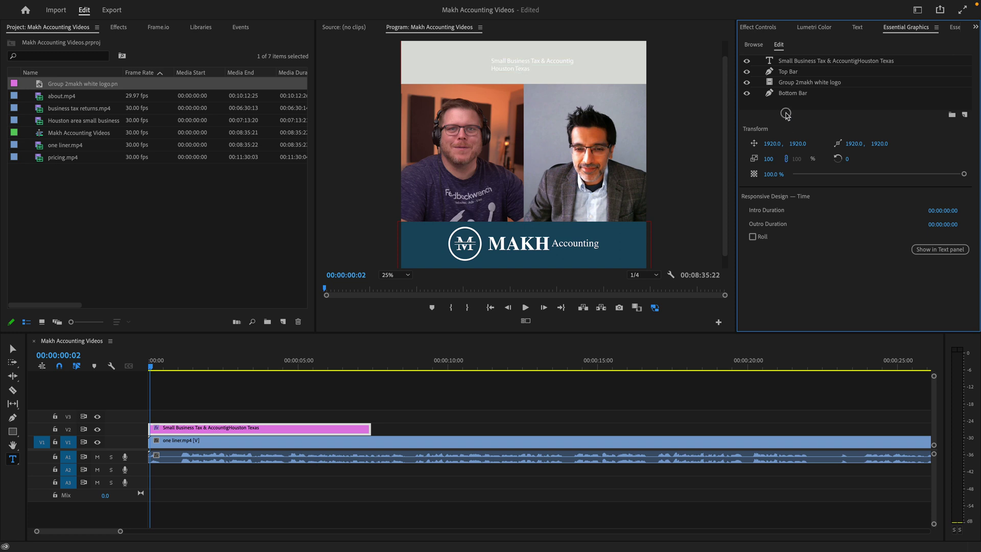
# Centre the tagline horizontally in the frame and centre-align its two lines.
pyautogui.press('v')
pyautogui.click(512, 66)
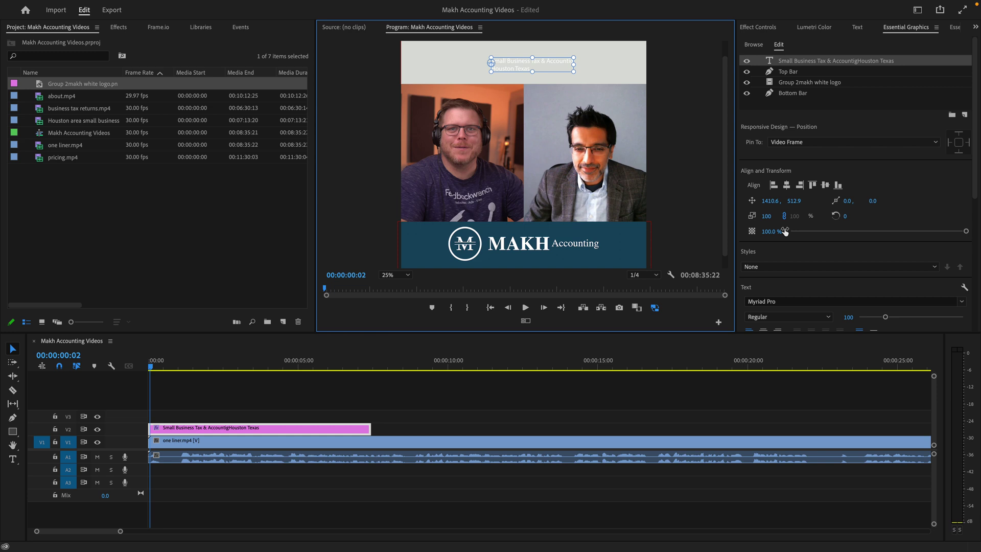
pyautogui.click(787, 185)
pyautogui.scroll(-5, 787, 187)
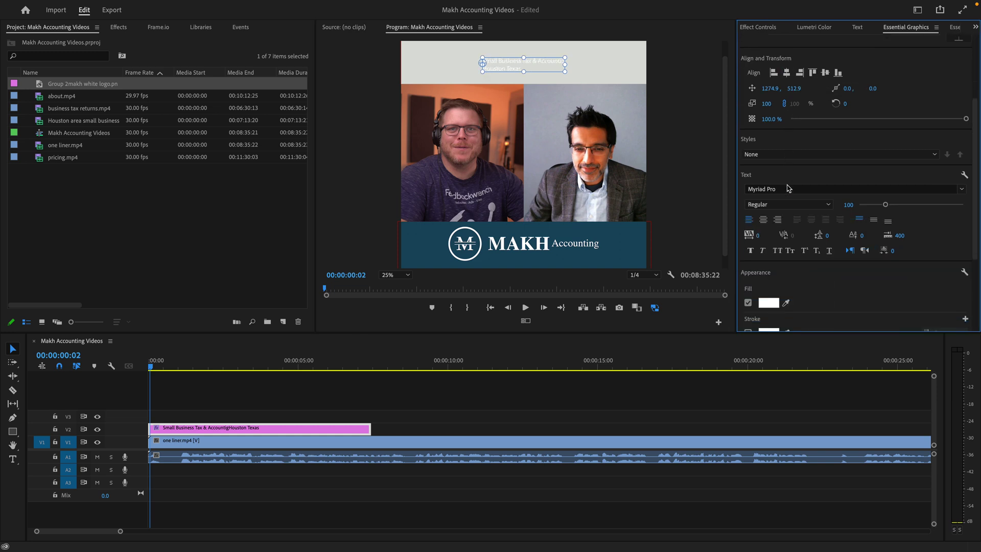
pyautogui.click(764, 219)
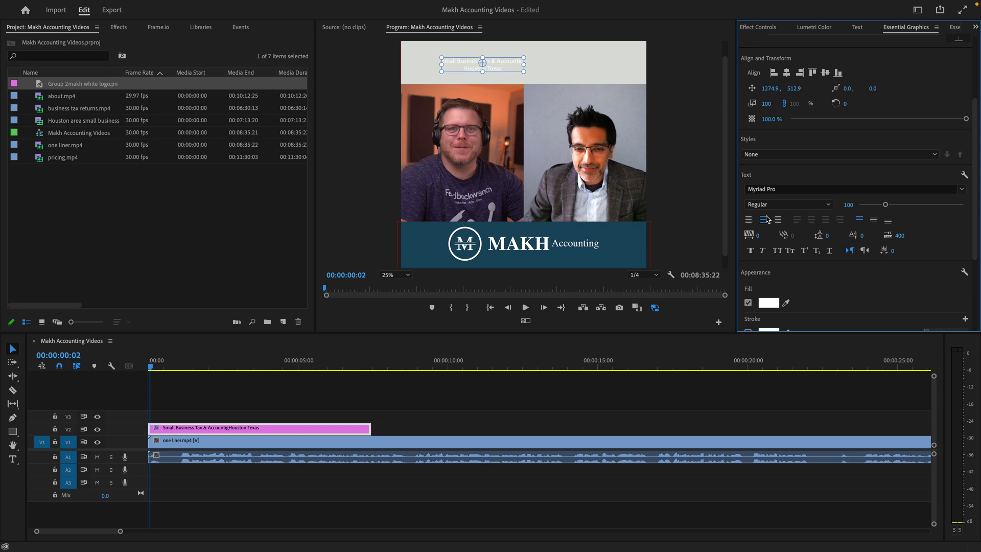
# Set the tagline font to Avenir Medium and enlarge it to size 163.
pyautogui.click(781, 192)
pyautogui.write('manrop')
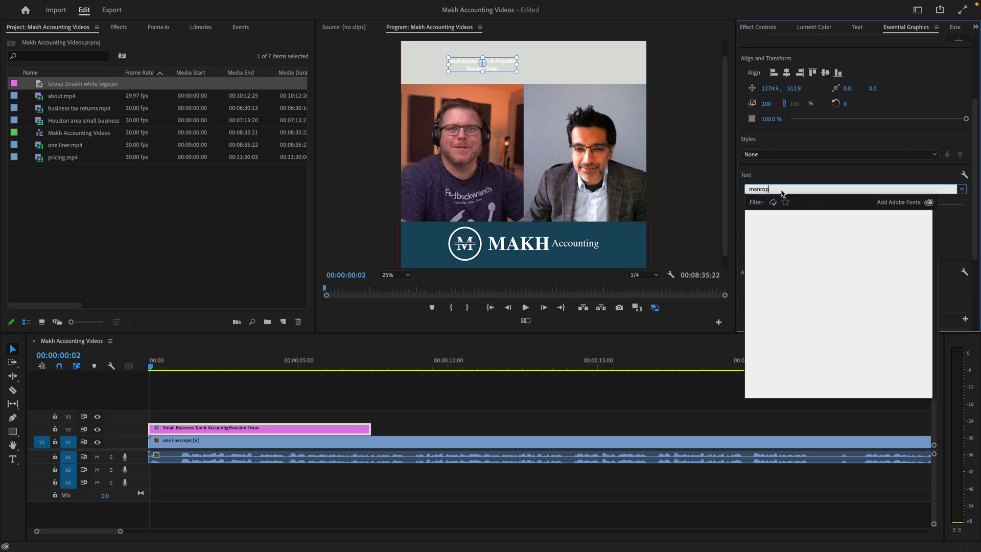
pyautogui.press('BackSpace')
pyautogui.press('BackSpace')
pyautogui.press('BackSpace')
pyautogui.press('BackSpace')
pyautogui.press('BackSpace')
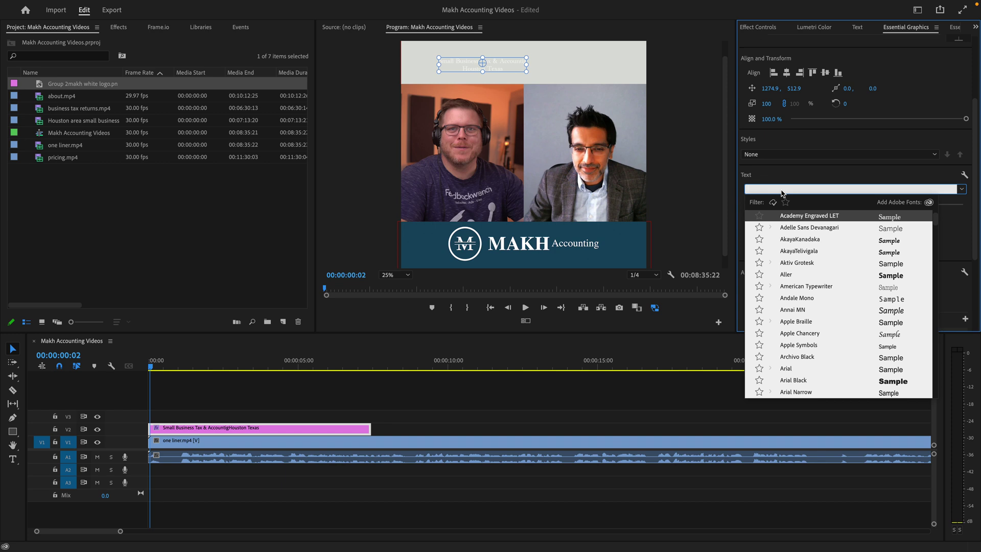
pyautogui.write('aveni')
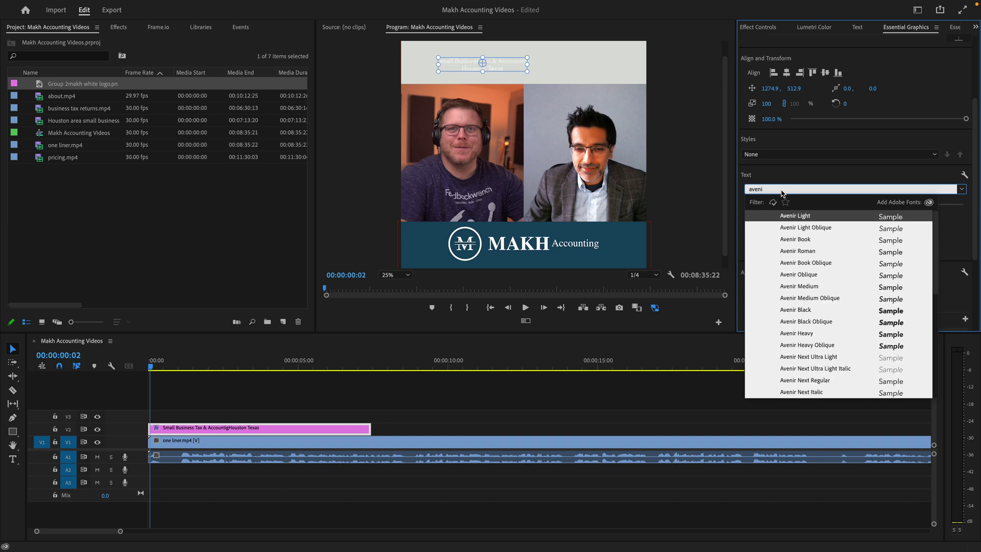
pyautogui.press('Down')
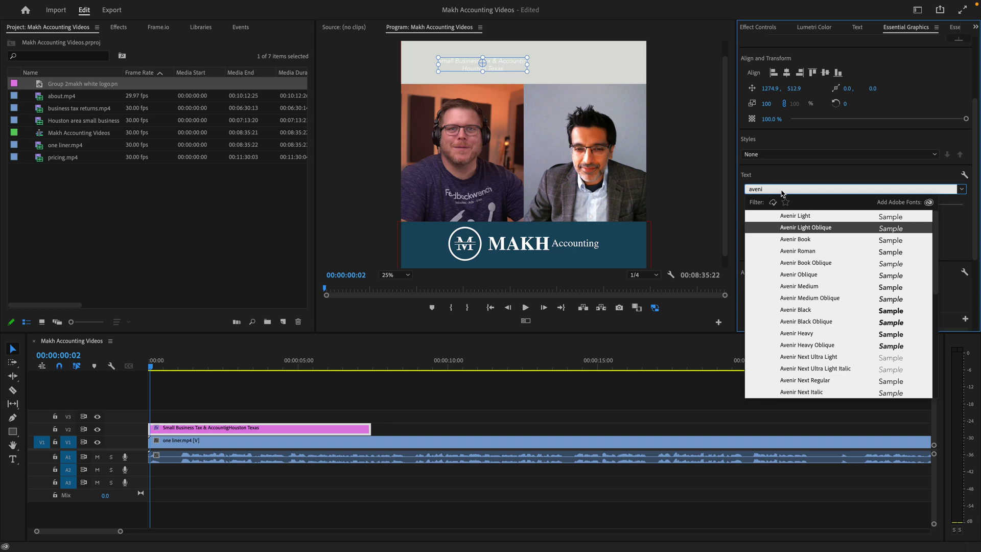
pyautogui.press('Down')
pyautogui.press('Down')
pyautogui.press('Down')
pyautogui.press('Down')
pyautogui.press('Down')
pyautogui.press('Return')
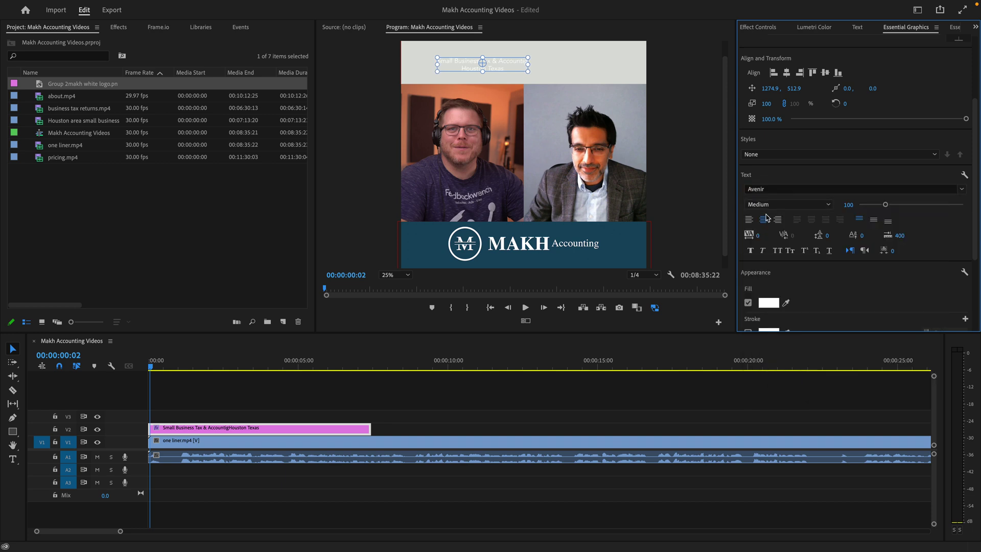
pyautogui.click(778, 205)
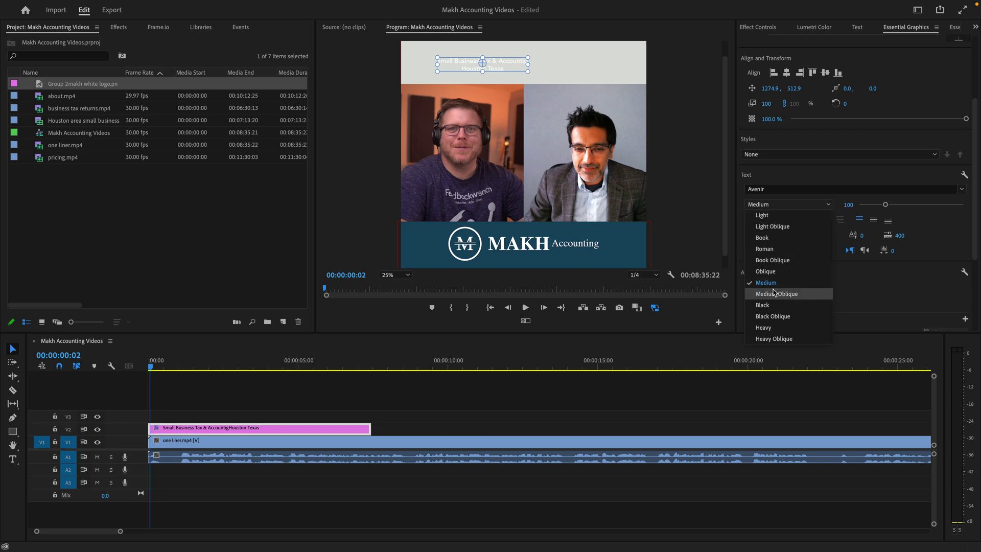
pyautogui.click(774, 305)
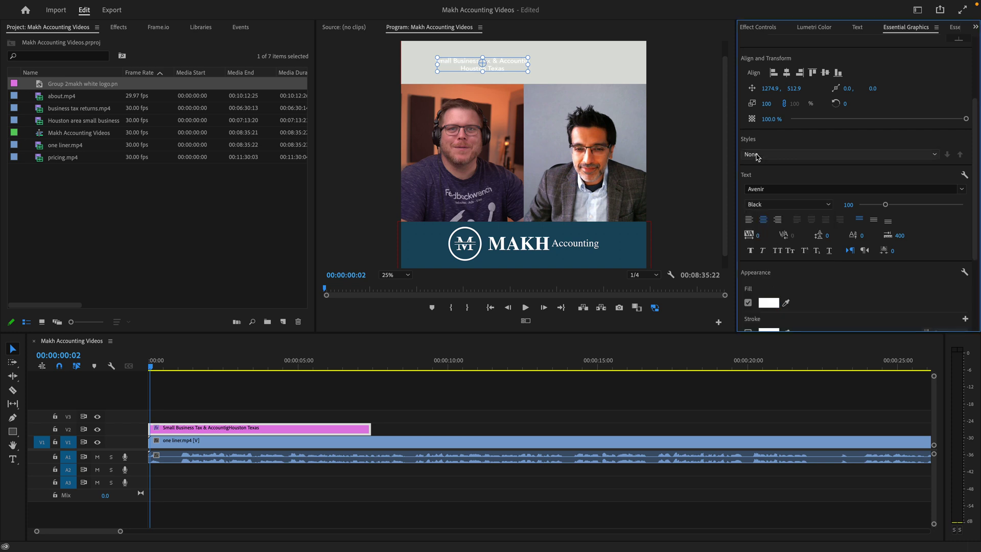
pyautogui.click(770, 205)
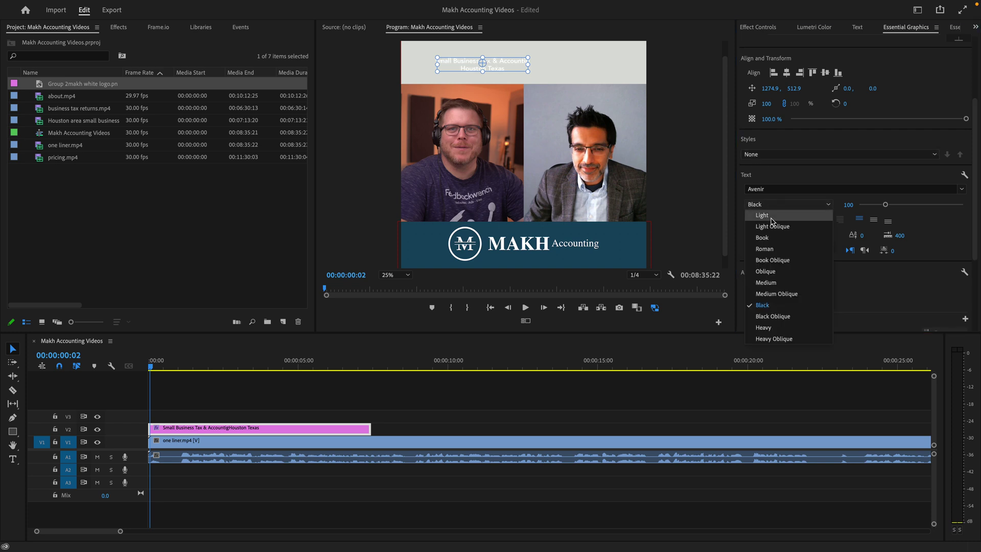
pyautogui.click(768, 283)
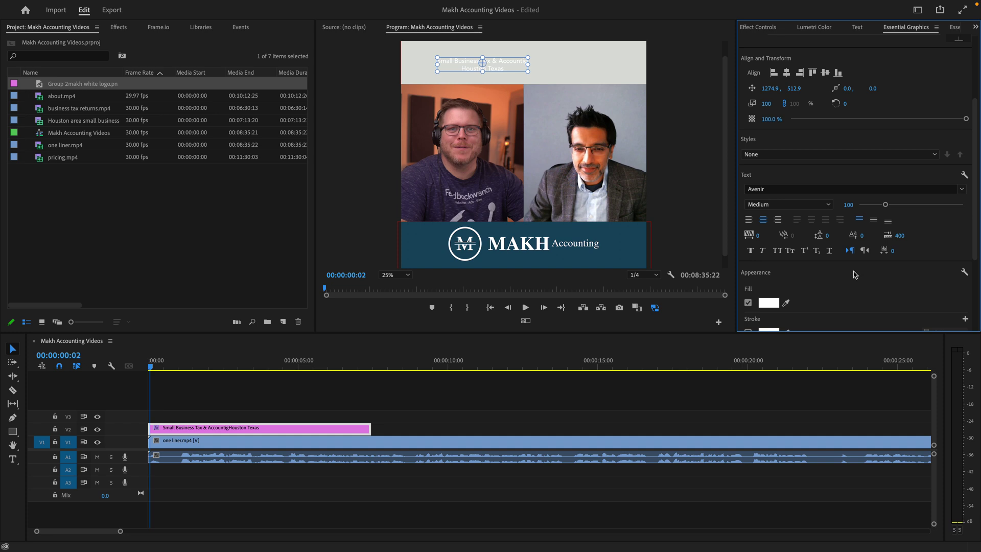
pyautogui.moveTo(886, 204); pyautogui.dragTo(903, 205)
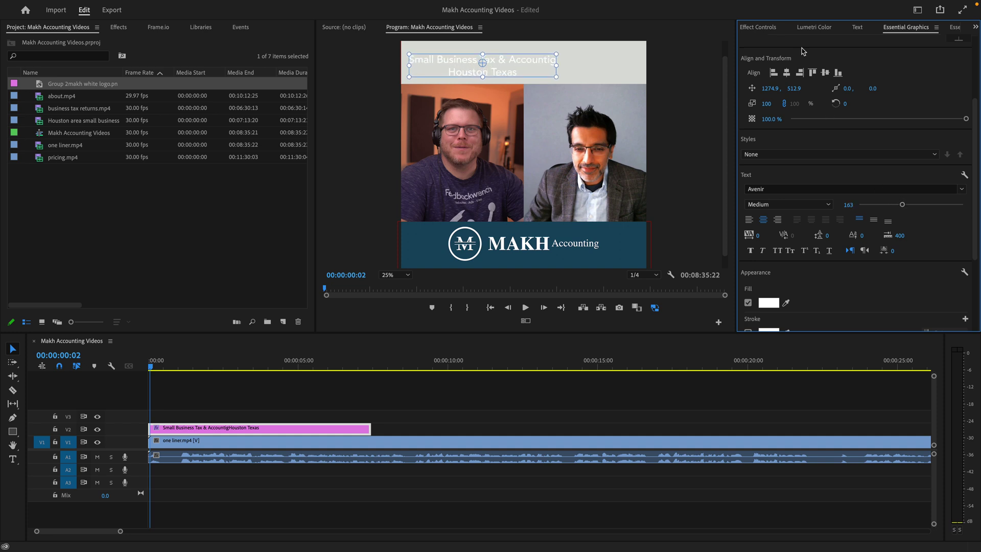
# Recentre the tagline, enlarge it to 182 and fill it with the Makh Accounting dark teal swatch.
pyautogui.click(787, 73)
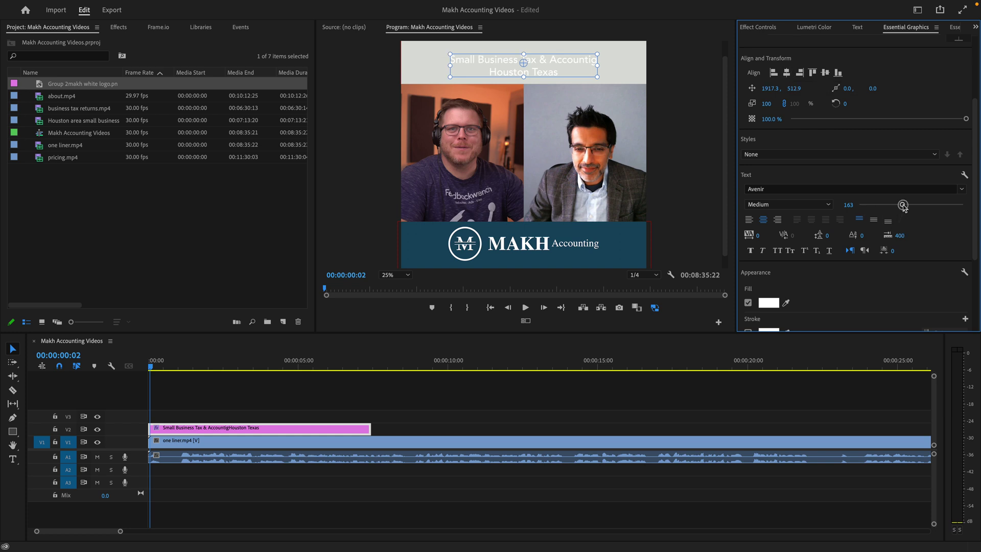
pyautogui.moveTo(902, 205); pyautogui.dragTo(907, 206)
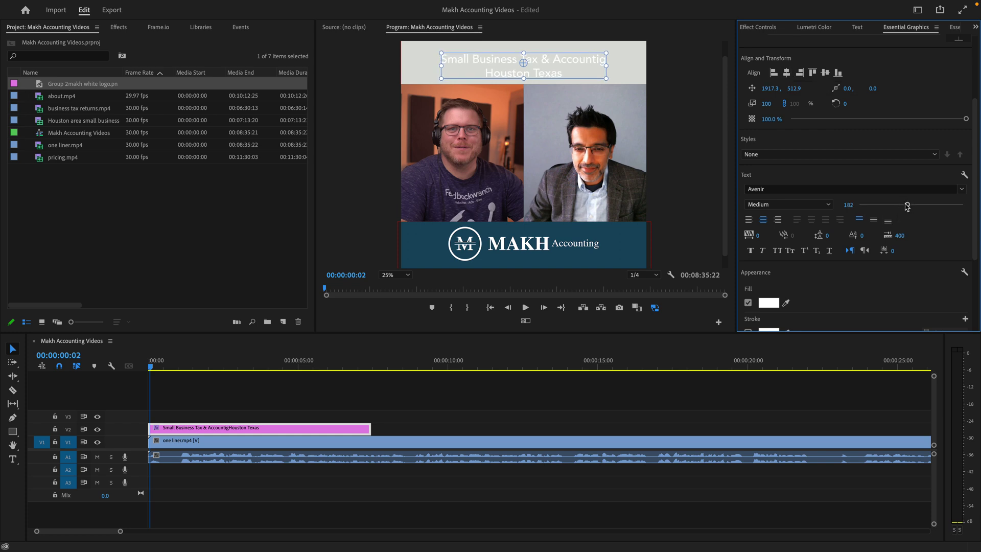
pyautogui.click(788, 302)
pyautogui.click(197, 32)
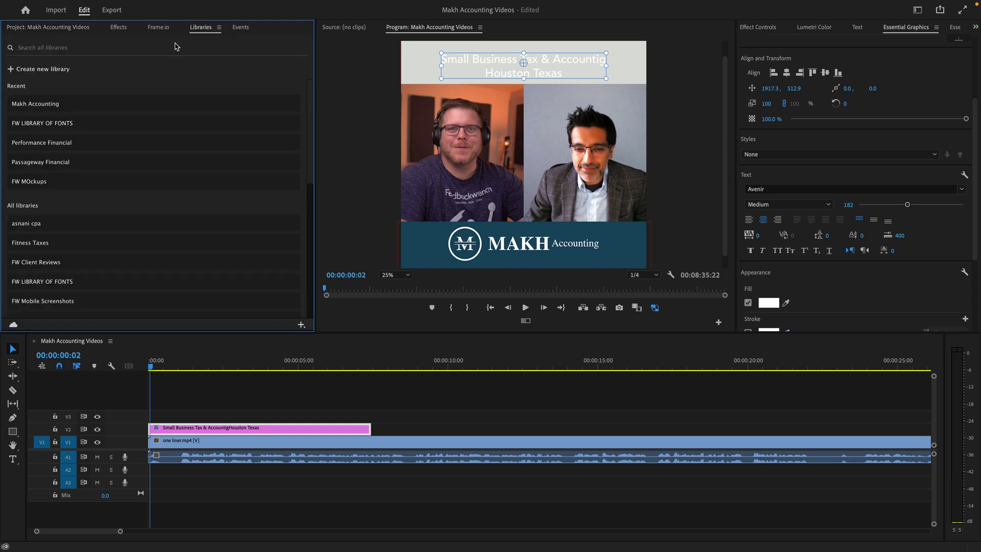
pyautogui.click(44, 104)
pyautogui.click(787, 302)
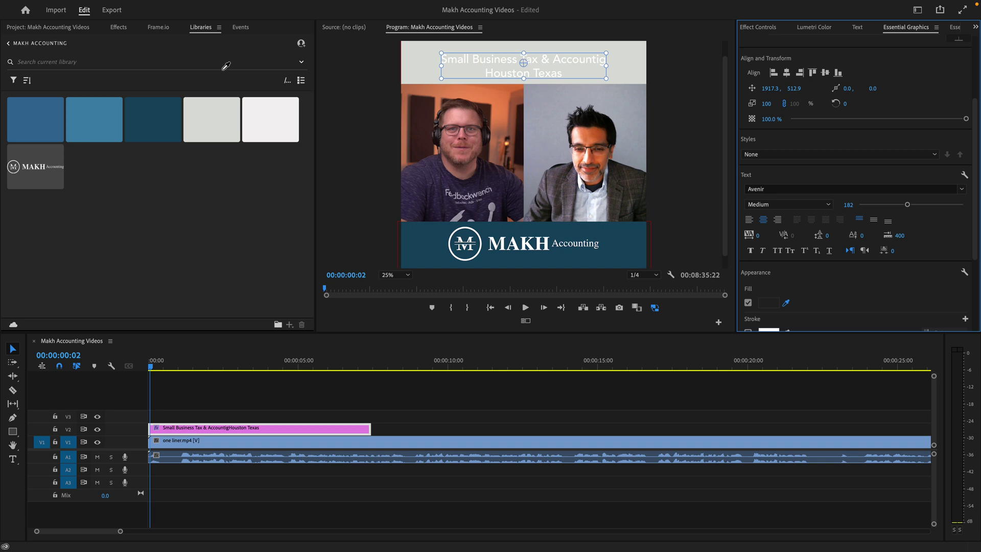
pyautogui.click(153, 115)
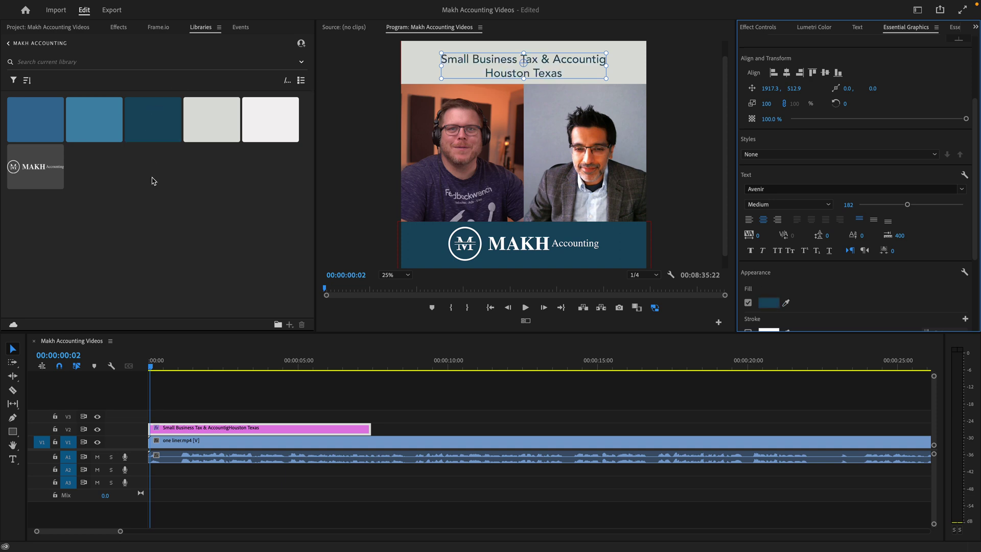
pyautogui.click(433, 61)
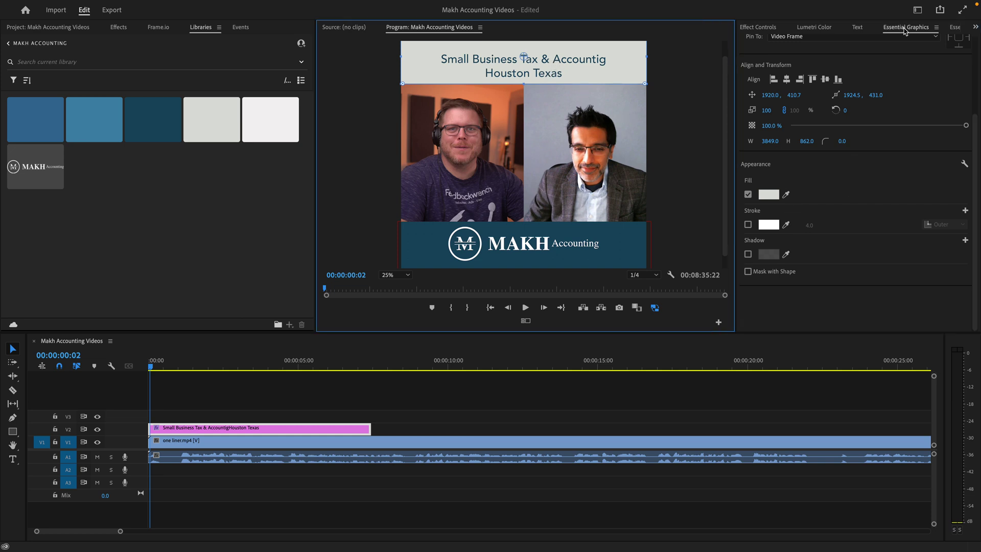
# Review the graphic's layers and effect properties, ending with the title text layer selected.
pyautogui.scroll(3, 872, 56)
pyautogui.click(793, 62)
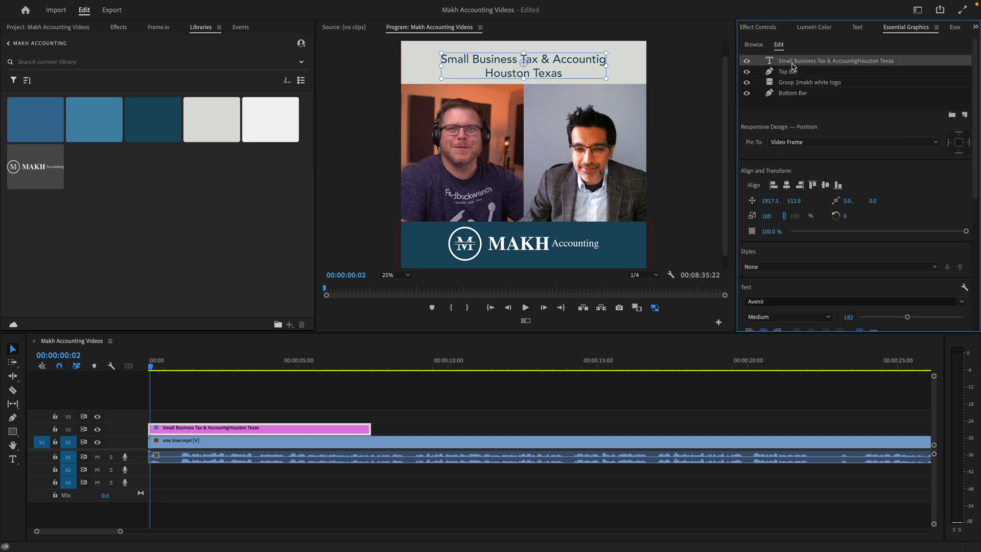
pyautogui.click(758, 28)
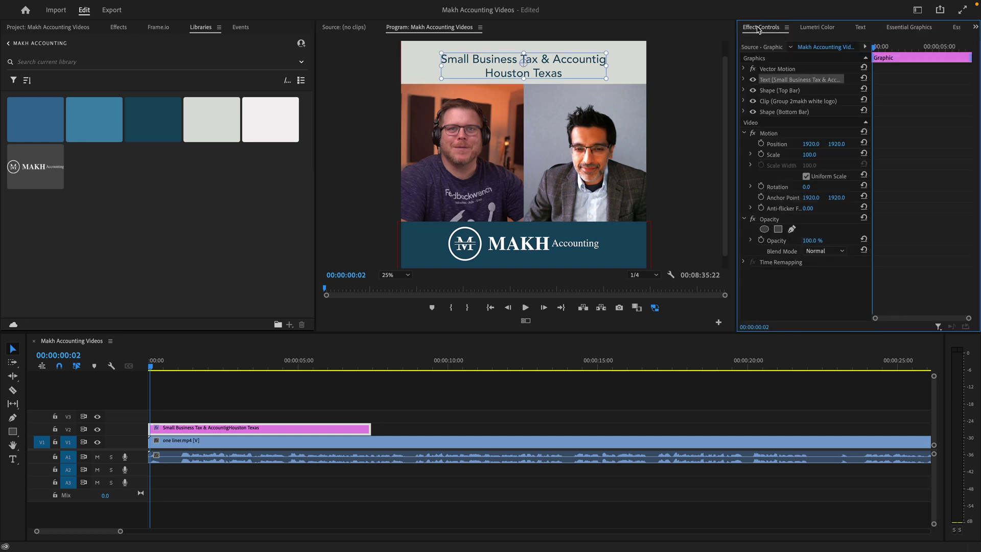
pyautogui.click(904, 27)
pyautogui.click(789, 72)
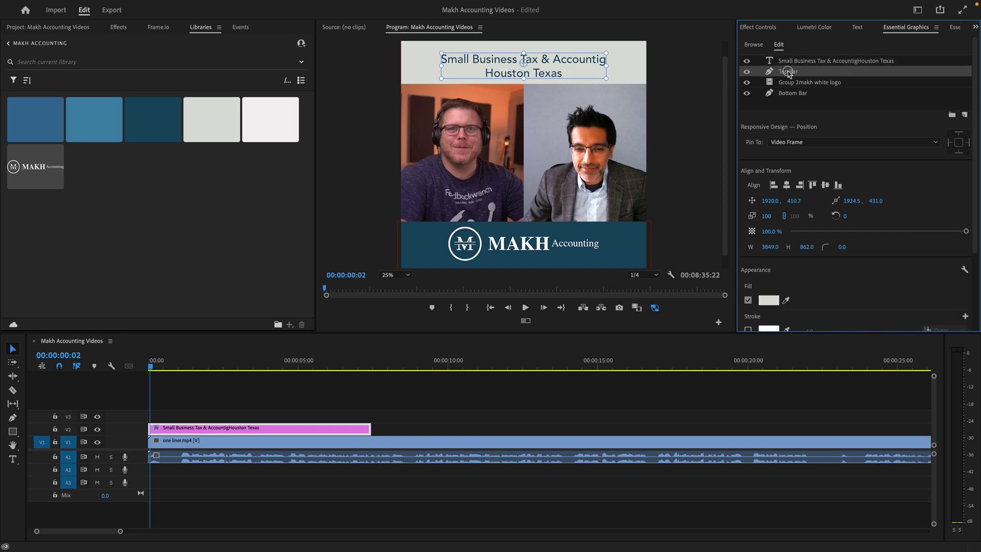
pyautogui.click(804, 64)
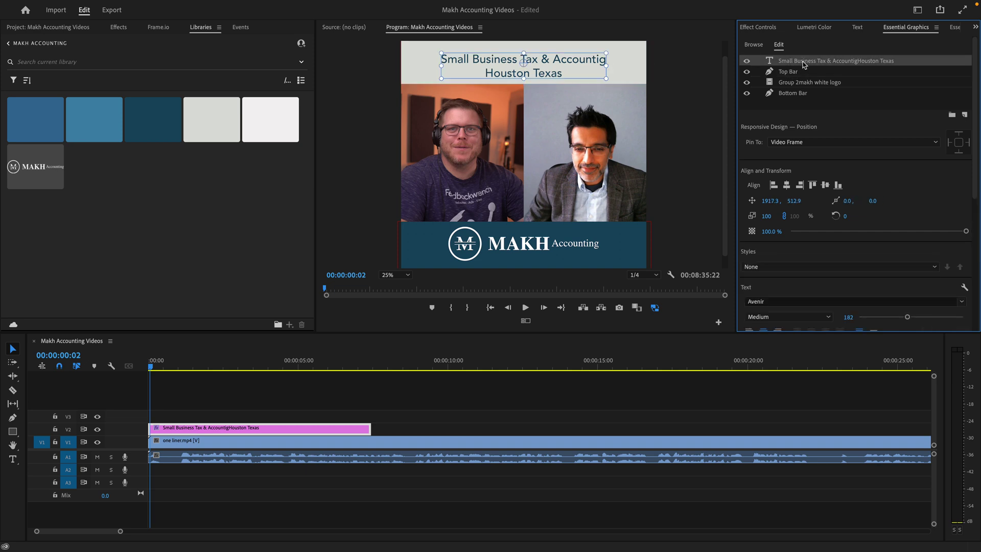
pyautogui.click(553, 65)
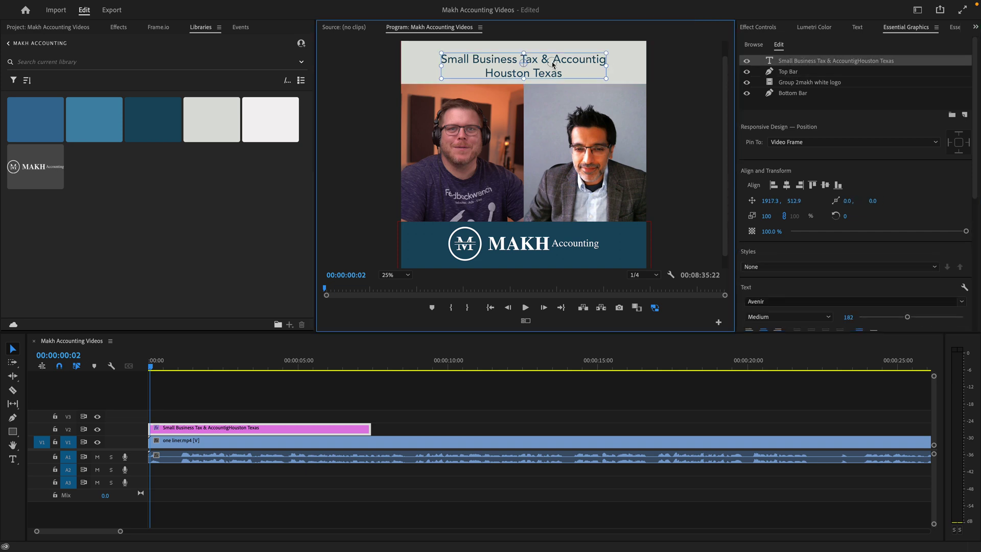
# Retype the title in the frame as 'Get Proactive Tax Reduction Planning'.
pyautogui.doubleClick(553, 65)
pyautogui.moveTo(562, 73); pyautogui.dragTo(421, 37)
pyautogui.write('Get Pro')
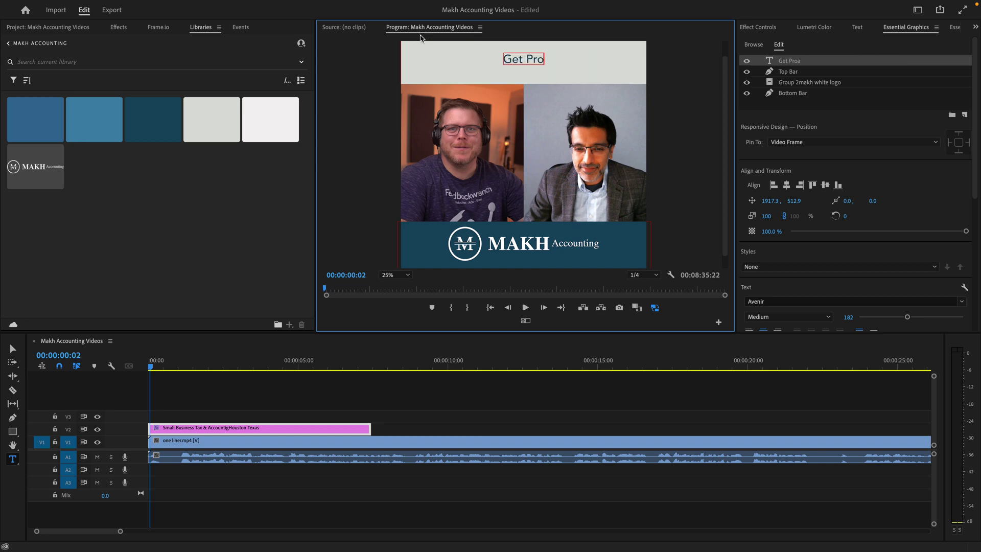
pyautogui.write('active Tax REduc')
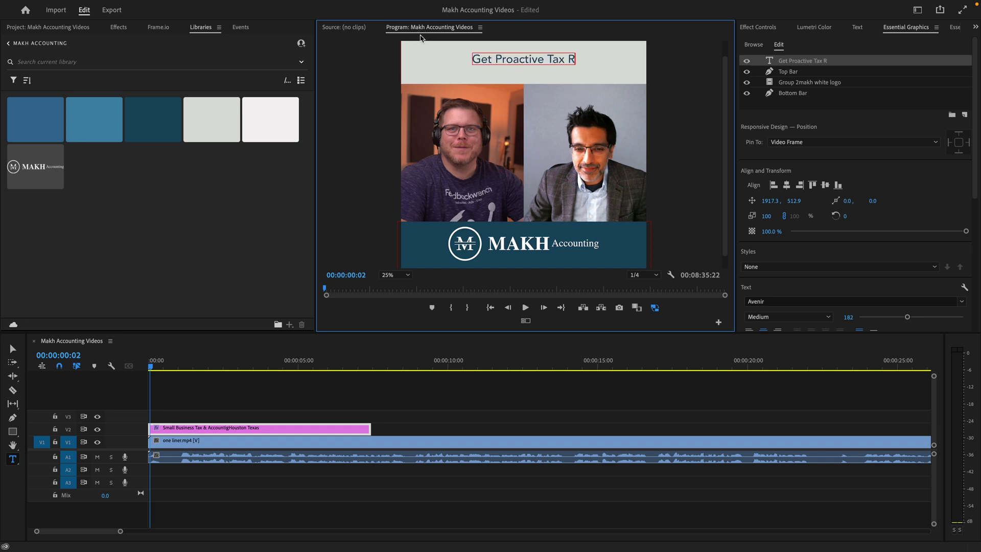
pyautogui.press('BackSpace')
pyautogui.press('BackSpace')
pyautogui.press('BackSpace')
pyautogui.press('BackSpace')
pyautogui.write('ed')
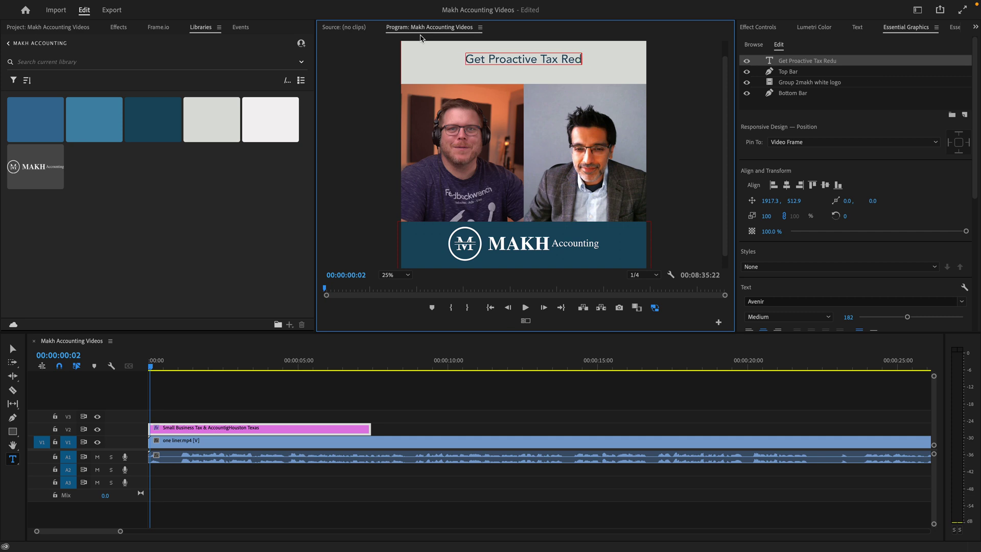
pyautogui.write('uction Planning')
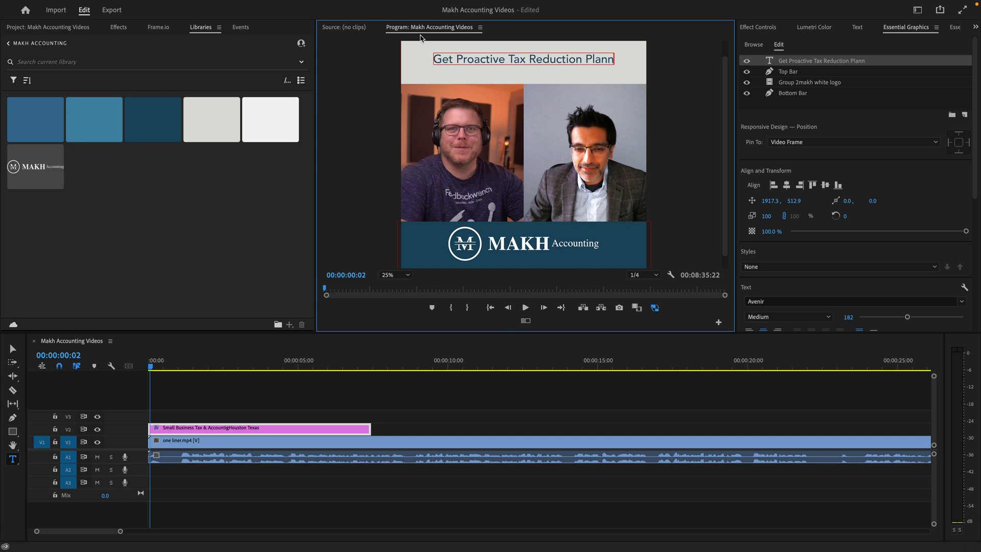
# Replace the title with 'Houston's Top' and 'Small Business Tax Strategist' on two lines.
pyautogui.tripleClick(462, 58)
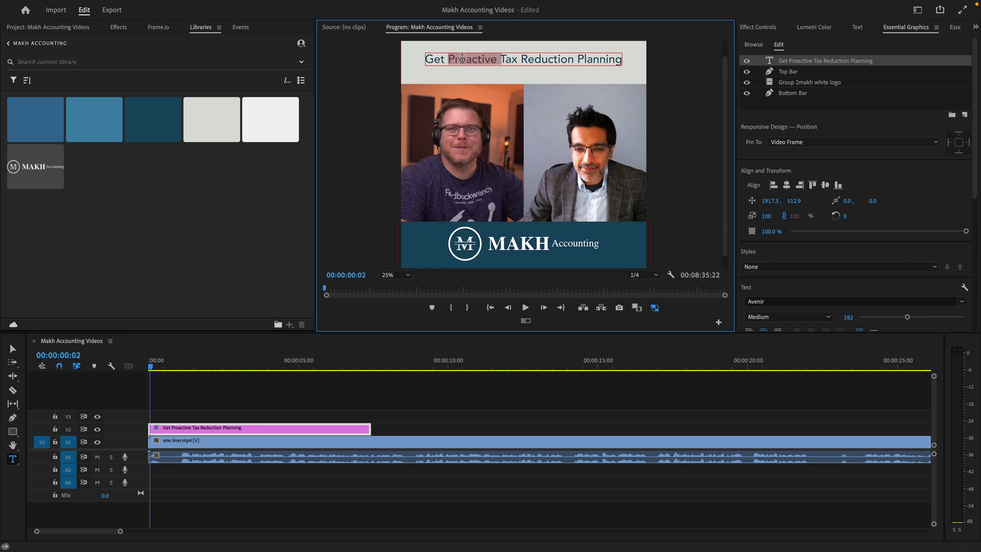
pyautogui.write('HOuston’s Top')
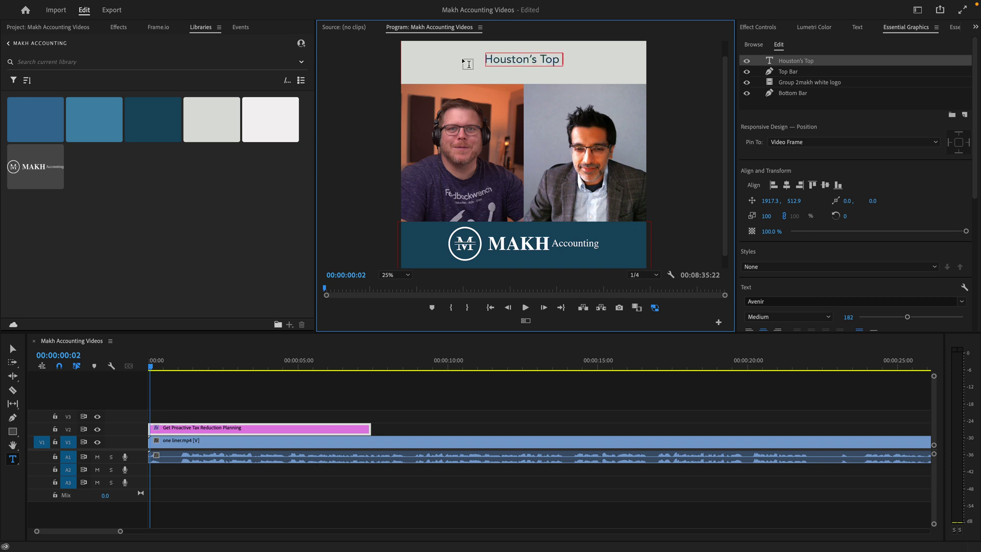
pyautogui.press('Return')
pyautogui.write('Small Business T')
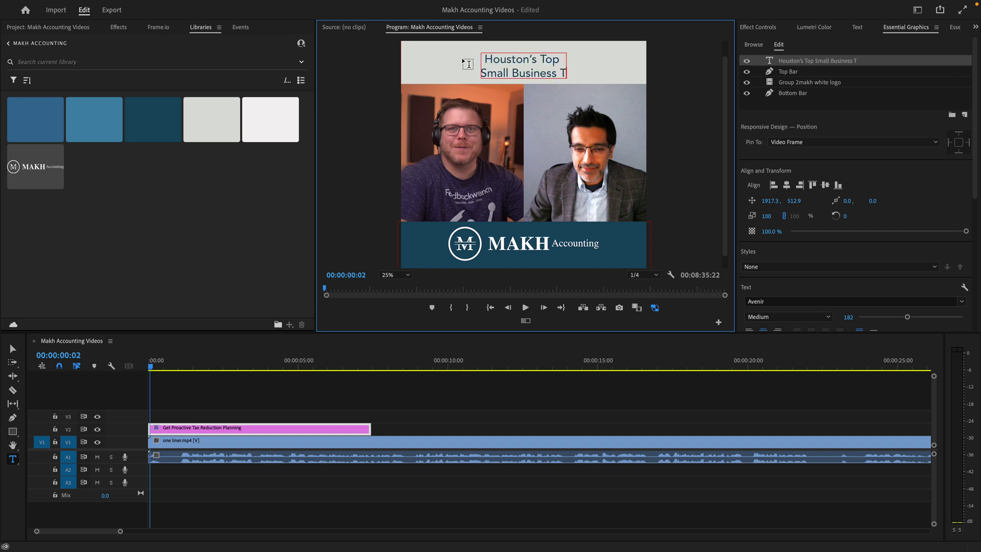
pyautogui.write('ax R')
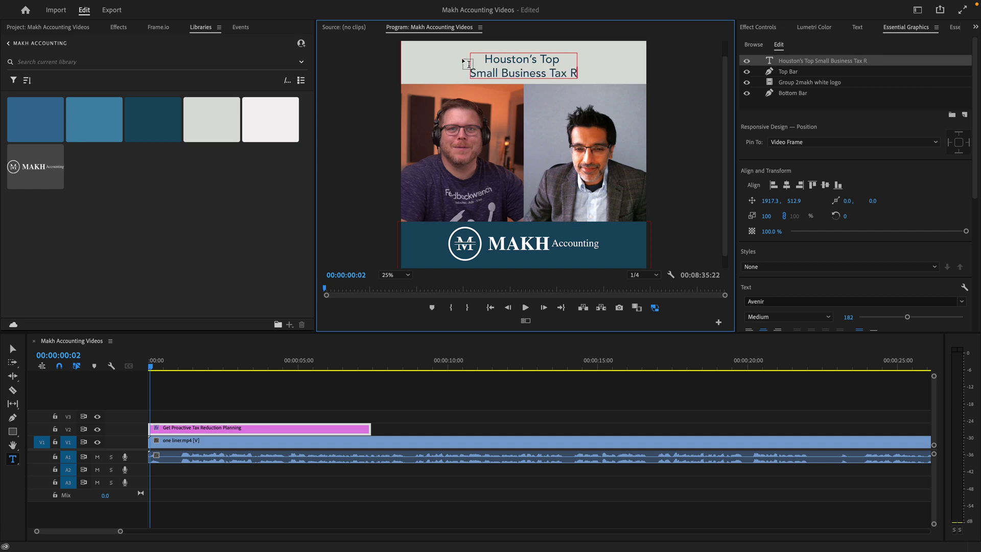
pyautogui.press('BackSpace')
pyautogui.write('Strategi')
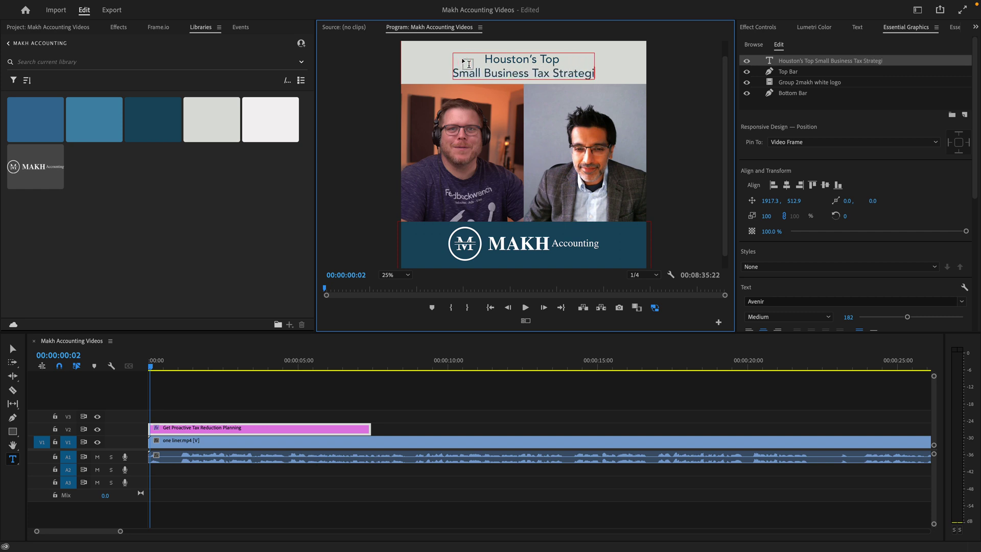
pyautogui.write('st')
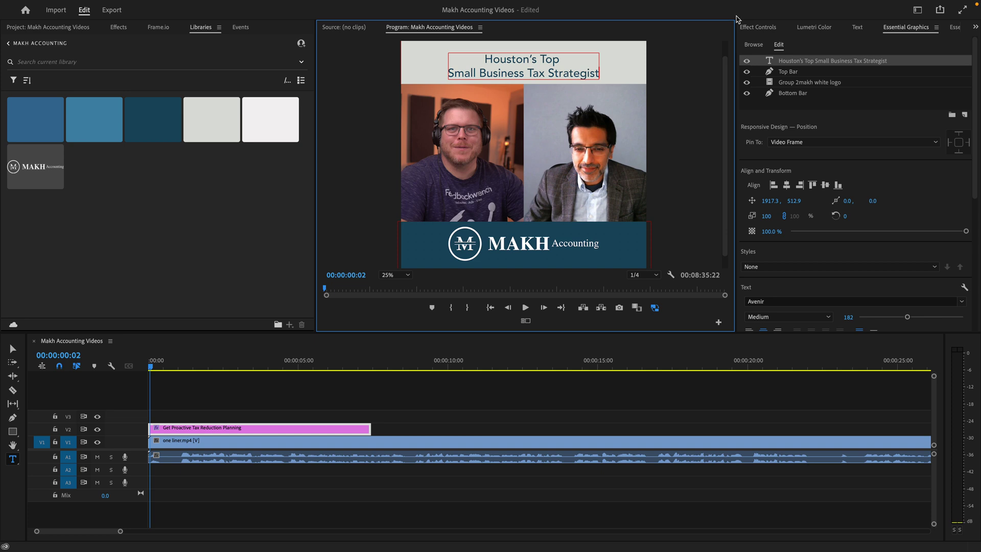
pyautogui.click(823, 161)
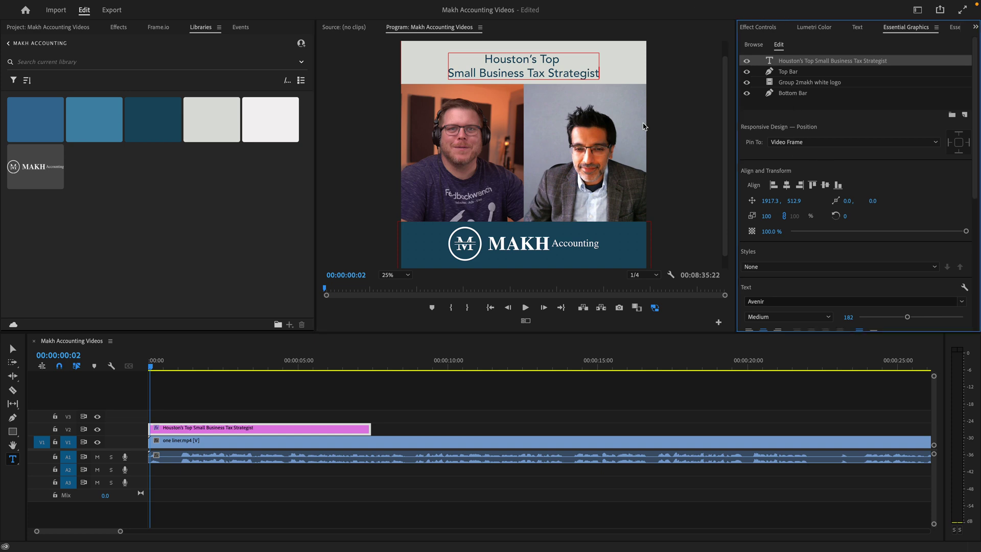
pyautogui.click(786, 75)
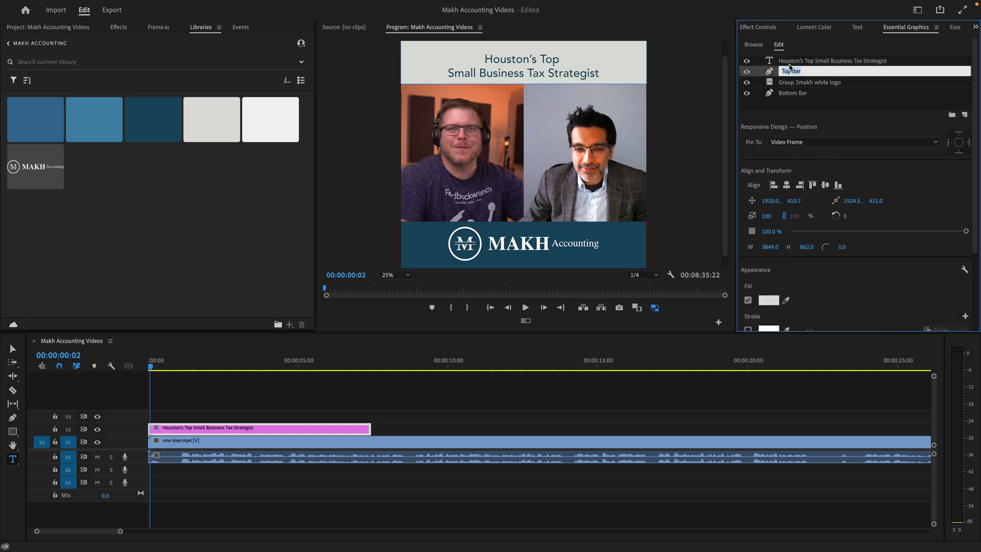
pyautogui.click(800, 62)
pyautogui.scroll(-1, 803, 215)
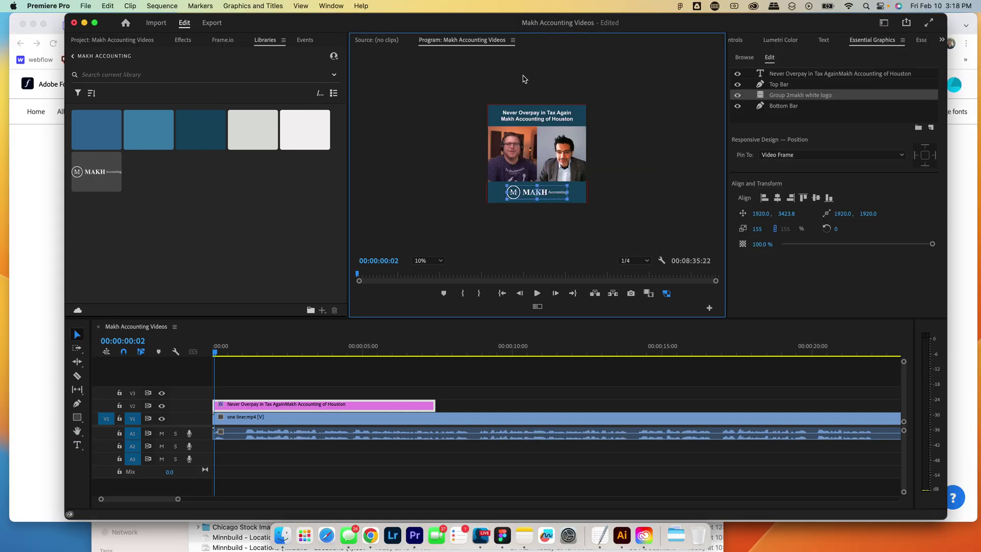
pyautogui.click(623, 190)
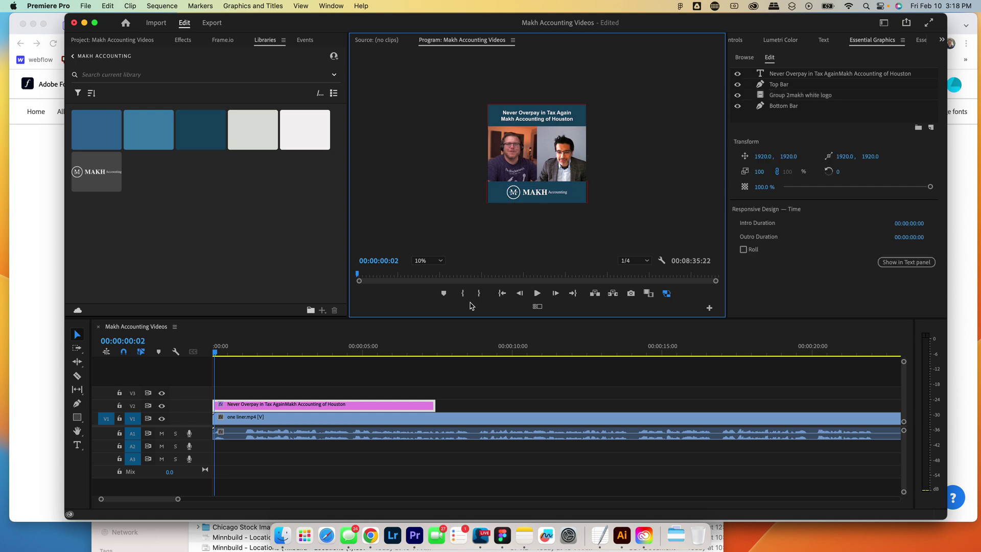
pyautogui.click(476, 392)
pyautogui.press('-')
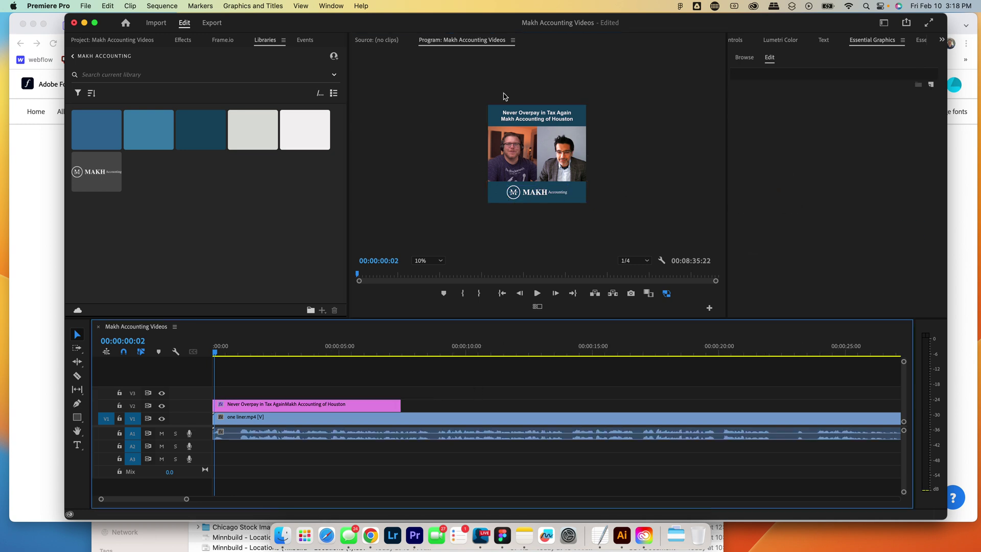
pyautogui.click(541, 121)
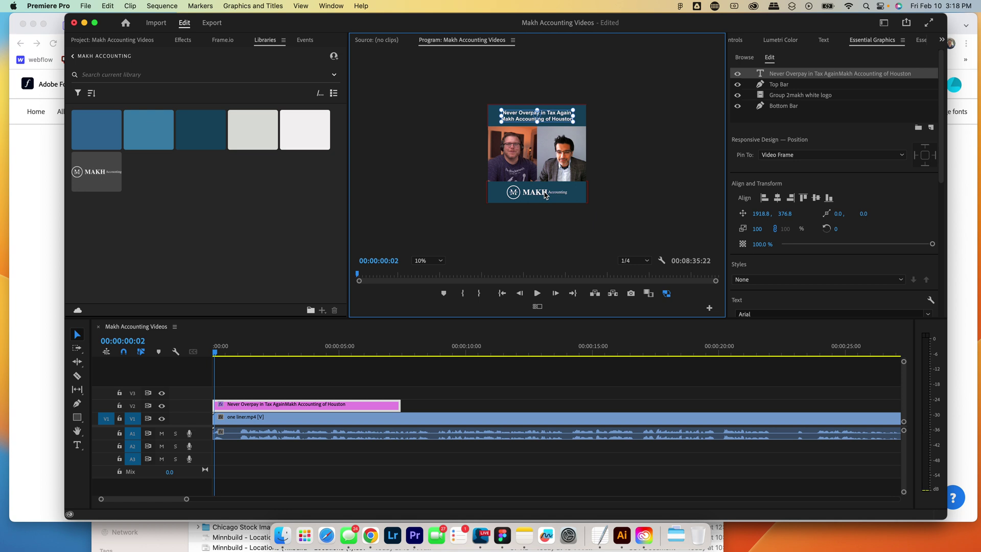
# Stretch the V2 graphic clip to about the five-and-a-half-minute mark, zooming the timeline out.
pyautogui.click(625, 208)
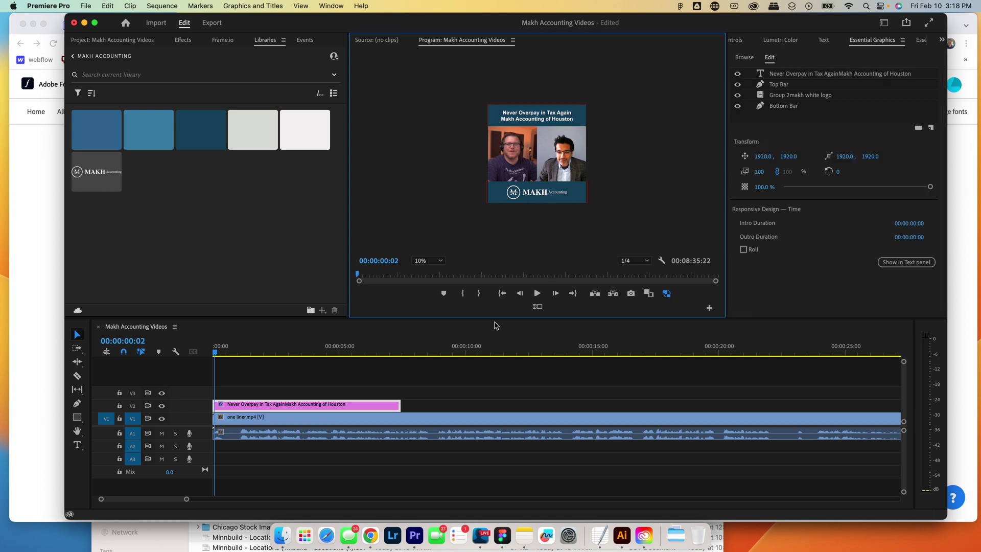
pyautogui.click(385, 405)
pyautogui.moveTo(403, 405); pyautogui.dragTo(827, 406)
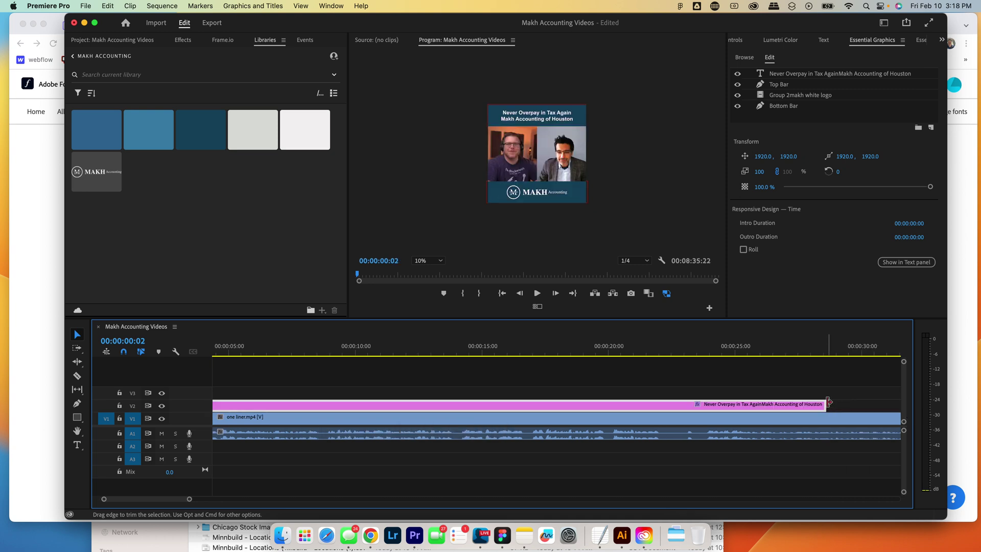
pyautogui.press('-')
pyautogui.press('-')
pyautogui.press('-')
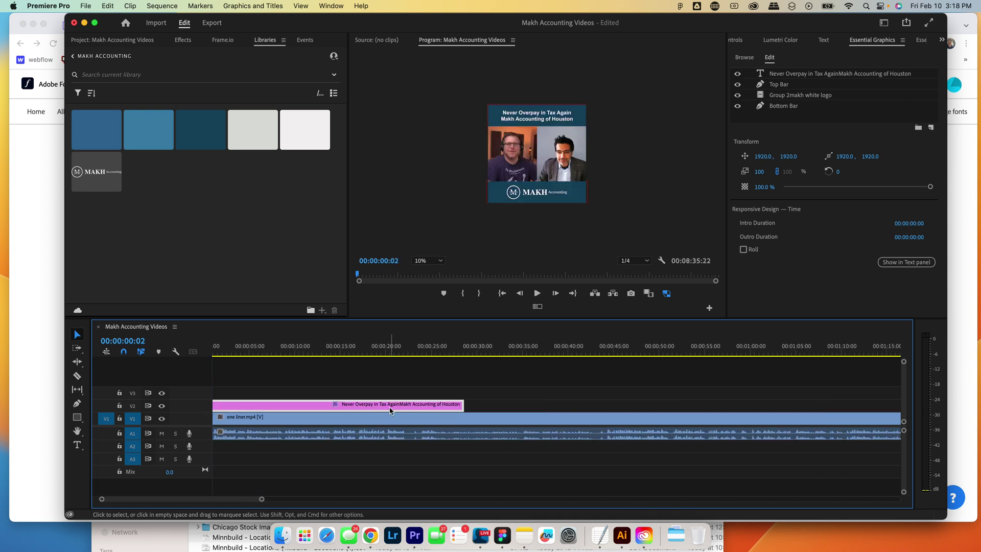
pyautogui.press('-')
pyautogui.press('-')
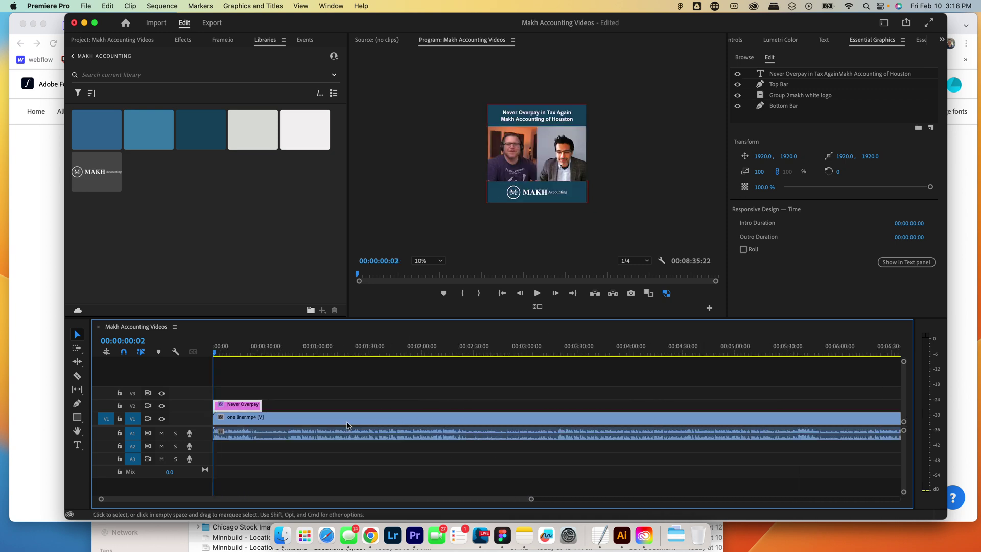
pyautogui.moveTo(258, 407); pyautogui.dragTo(776, 386)
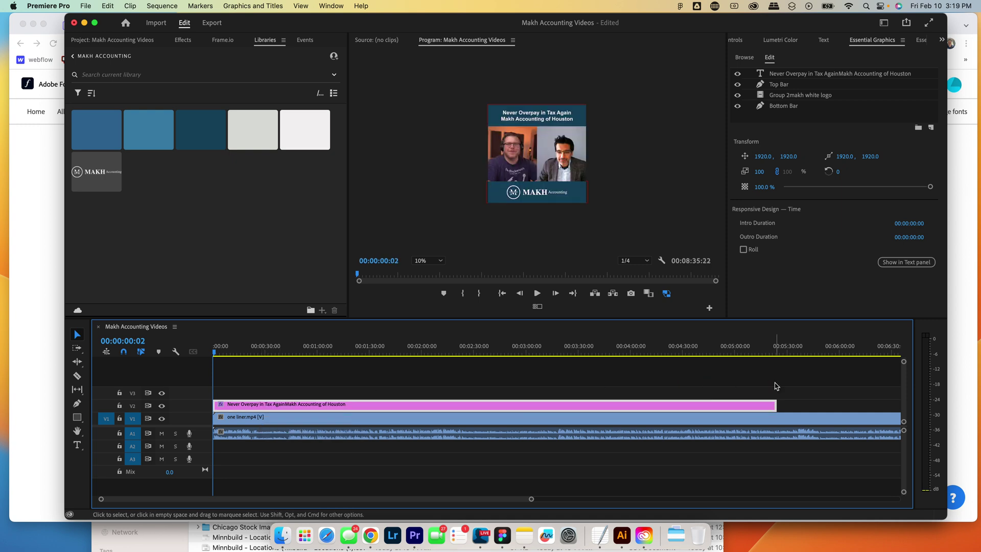
pyautogui.press('-')
pyautogui.press('-')
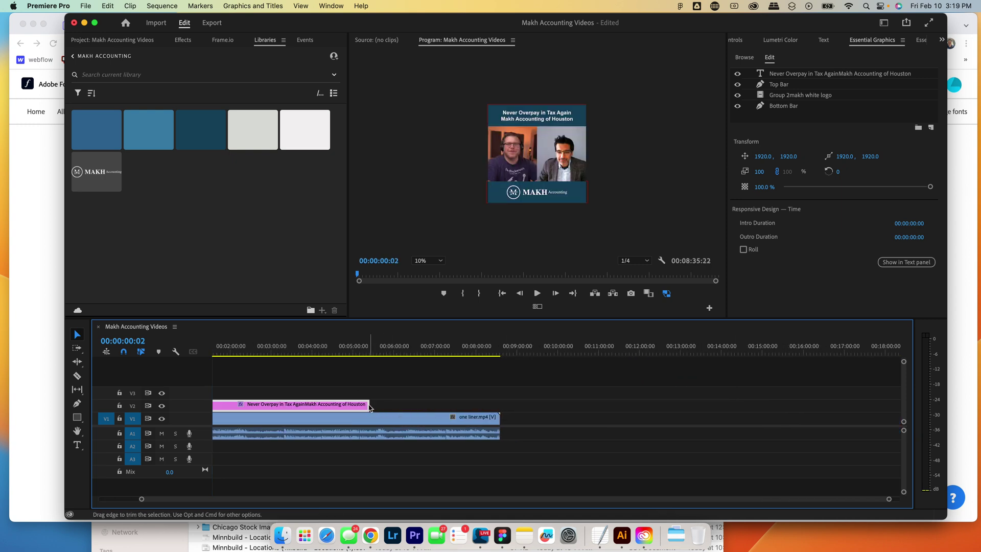
# Extend the graphic clip to end with one liner.mp4 at 00:08:35:22.
pyautogui.moveTo(369, 406); pyautogui.dragTo(499, 414)
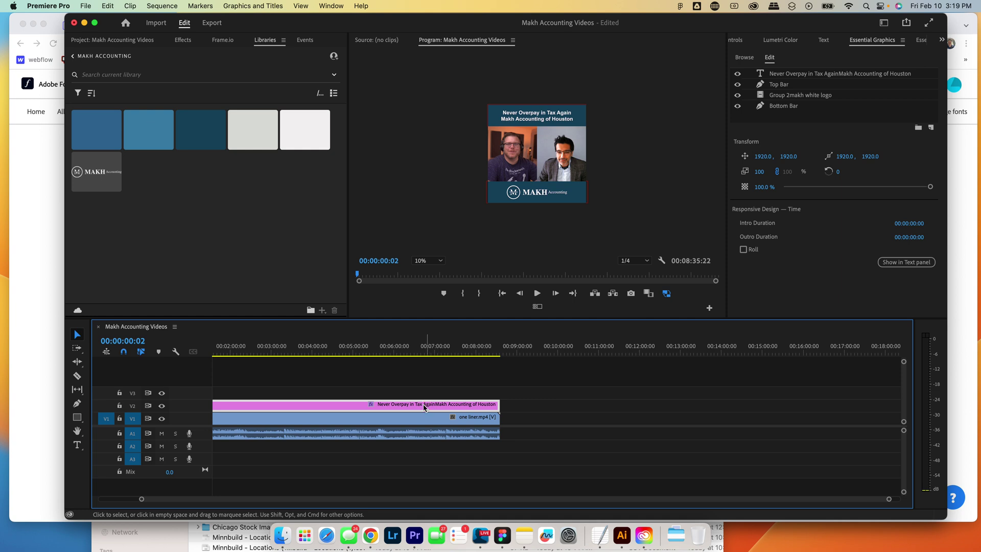
pyautogui.click(406, 381)
pyautogui.click(378, 407)
# Review the title, Top Bar, logo group and Bottom Bar layers, then reselect the whole clip.
pyautogui.click(787, 75)
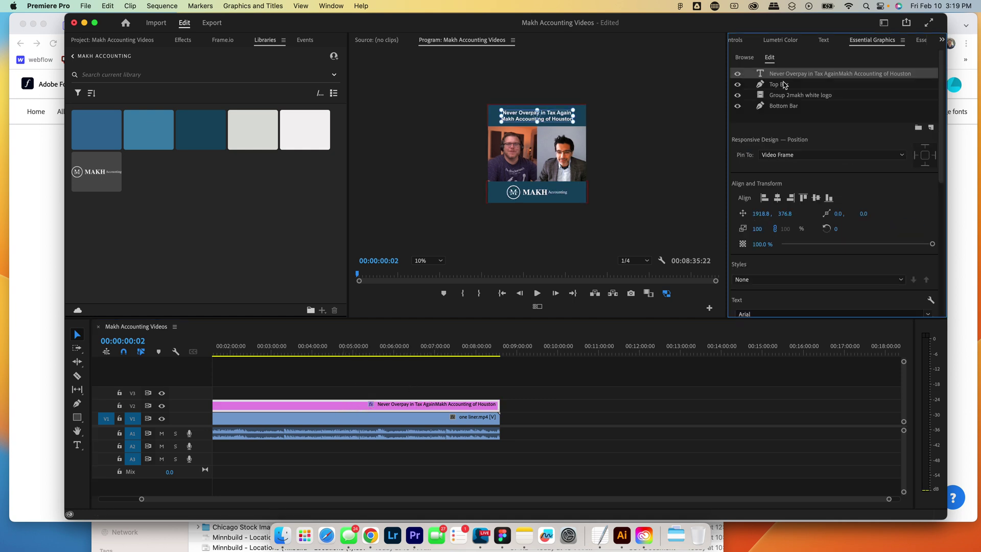
pyautogui.click(784, 83)
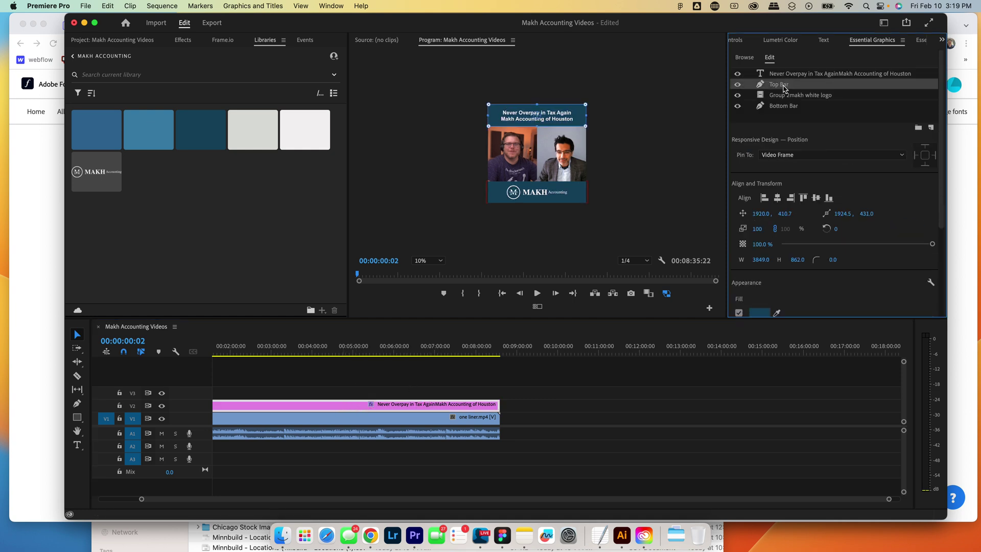
pyautogui.click(784, 106)
pyautogui.click(442, 374)
pyautogui.click(398, 405)
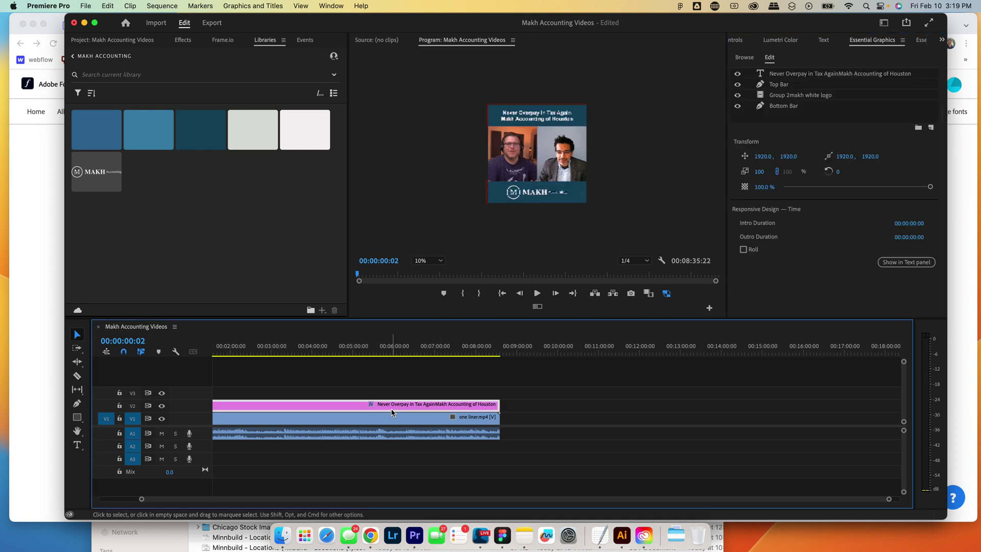
# Bring up the V2 graphic clip's context menu, scrolled to Export As Motion Graphics Template.
pyautogui.rightClick(350, 406)
pyautogui.scroll(-8, 434, 448)
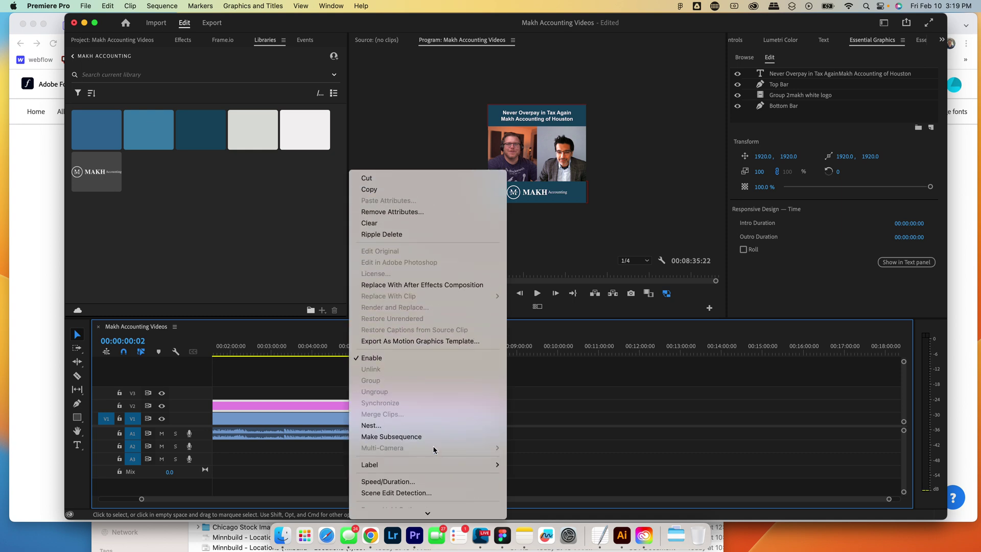
pyautogui.scroll(-5, 433, 449)
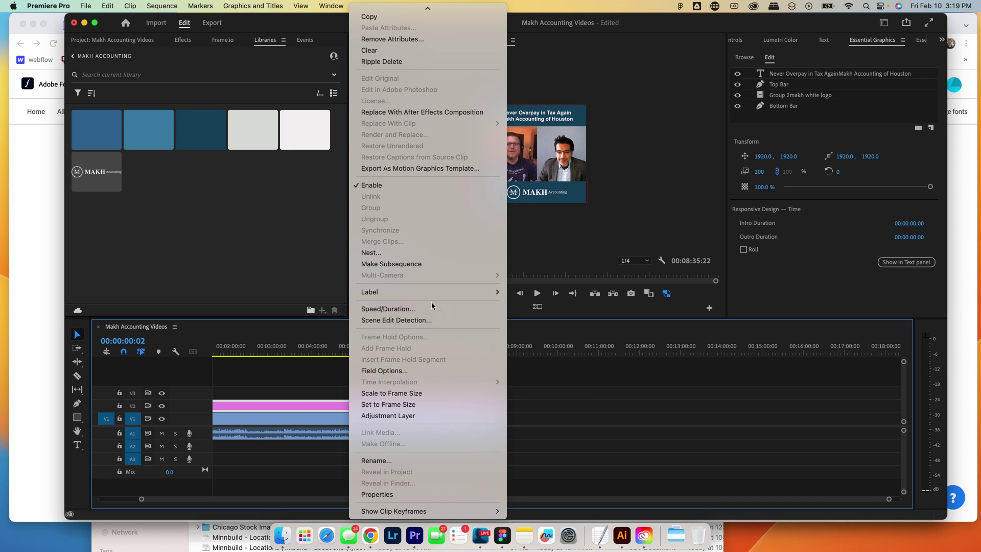
# Export the graphic as a template to the Makh Accounting library, named Makh Accounting Square Videos.
pyautogui.click(422, 169)
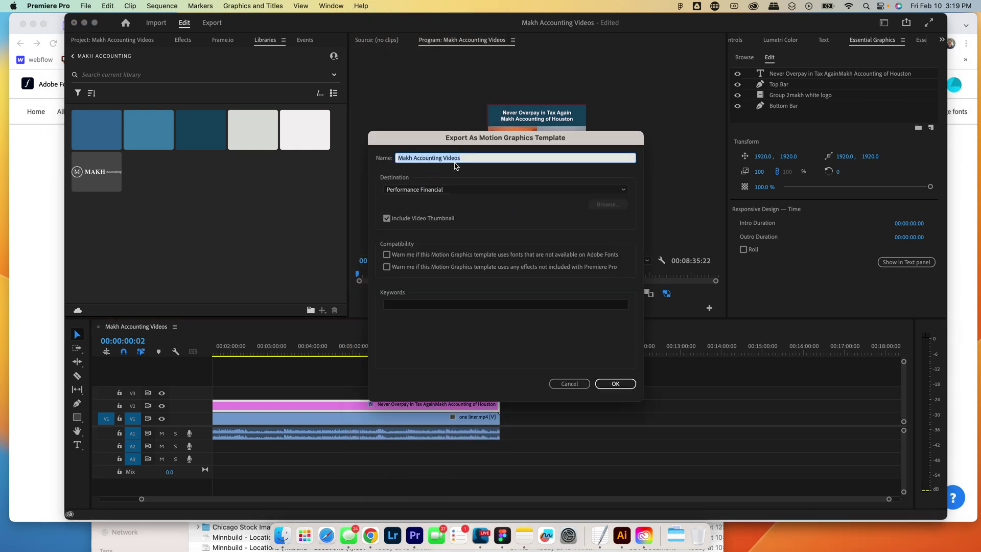
pyautogui.click(439, 190)
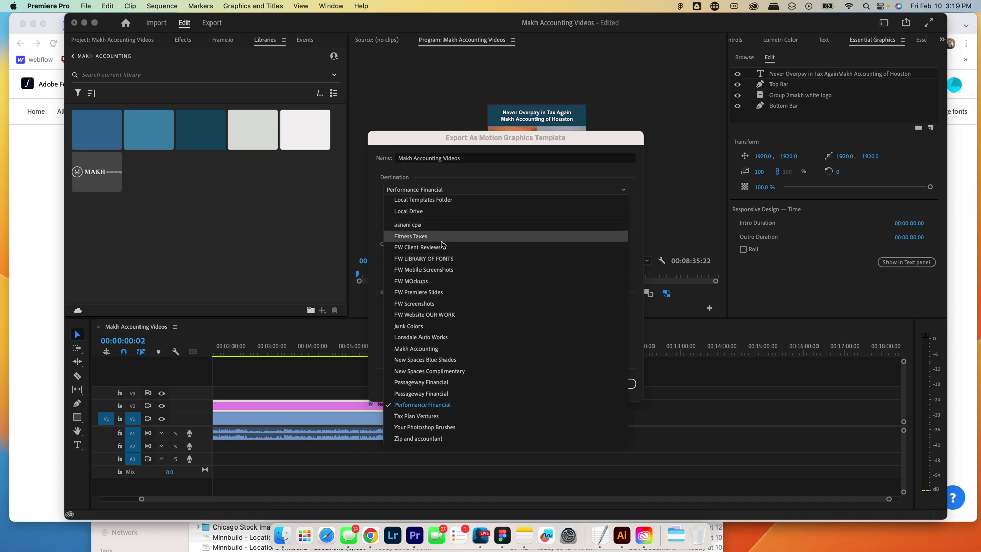
pyautogui.click(438, 349)
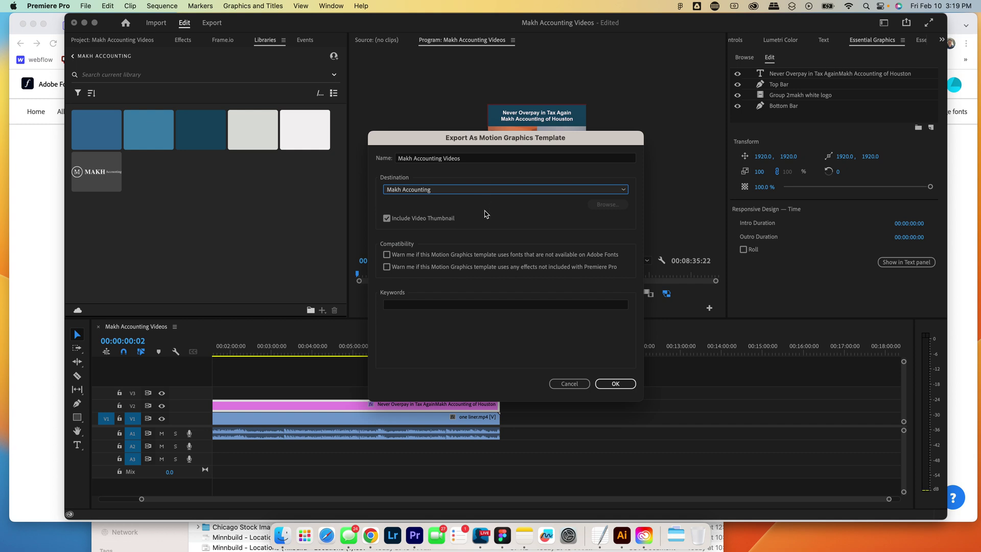
pyautogui.click(466, 158)
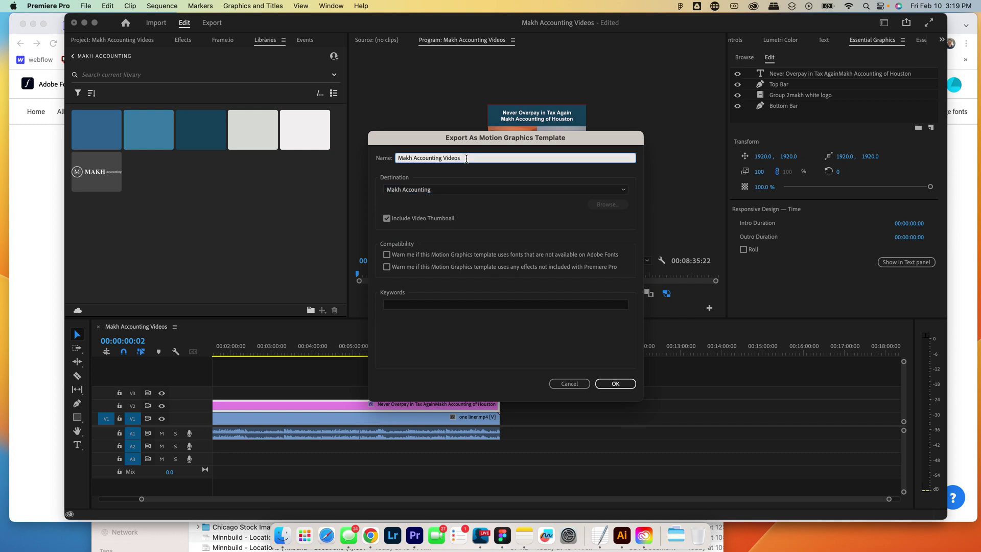
pyautogui.doubleClick(467, 159)
pyautogui.write('Square')
# Add the keyword 'makh accounting' and confirm the template export.
pyautogui.click(437, 309)
pyautogui.click(437, 310)
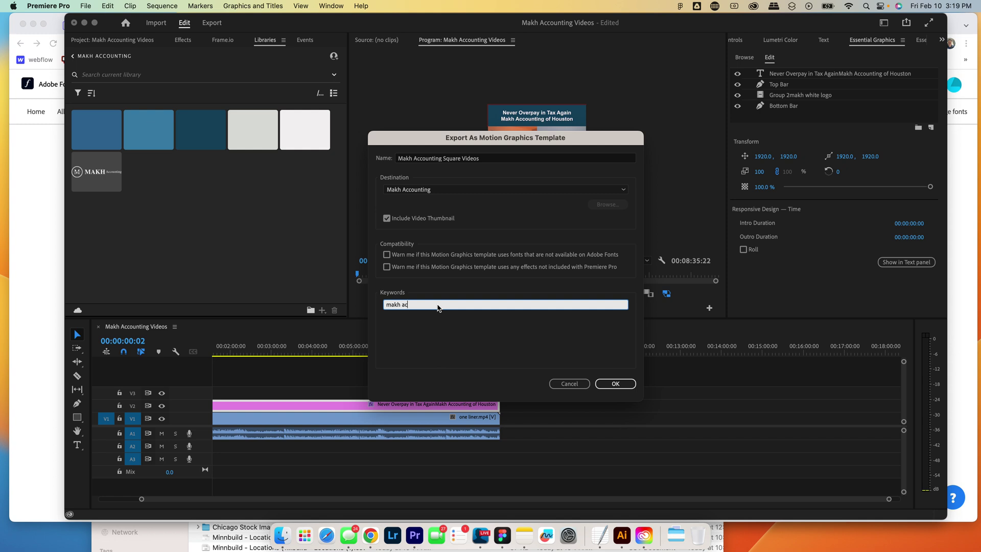
pyautogui.write('makh accounting')
pyautogui.press('Return')
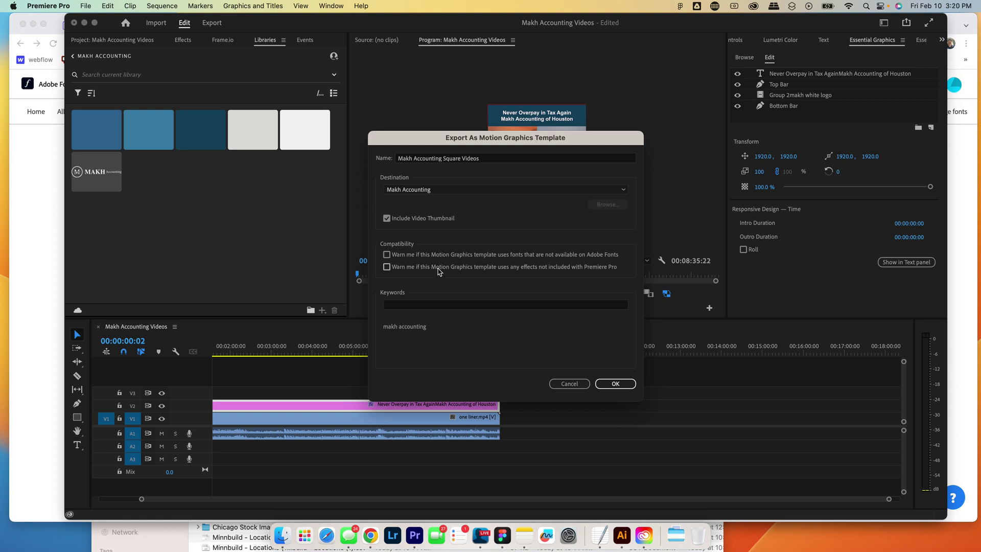
pyautogui.click(618, 388)
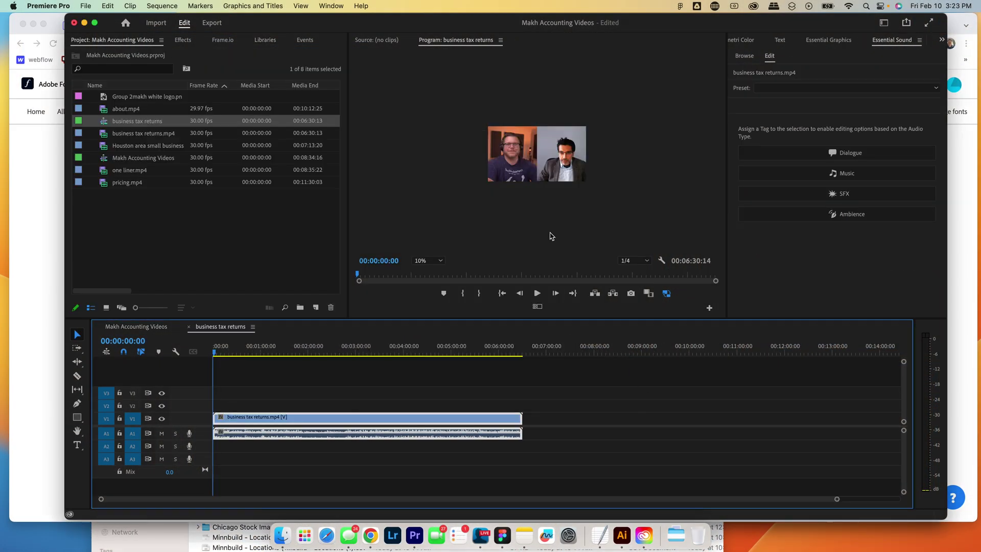
# Check the business tax returns.mp4 clip's options, then select the interview clip in the sequence.
pyautogui.click(276, 399)
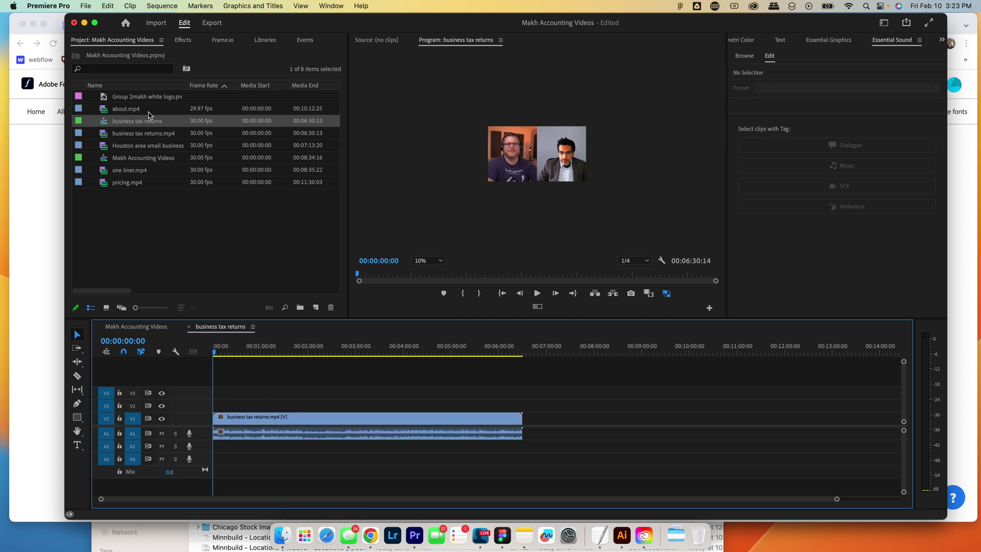
pyautogui.click(148, 134)
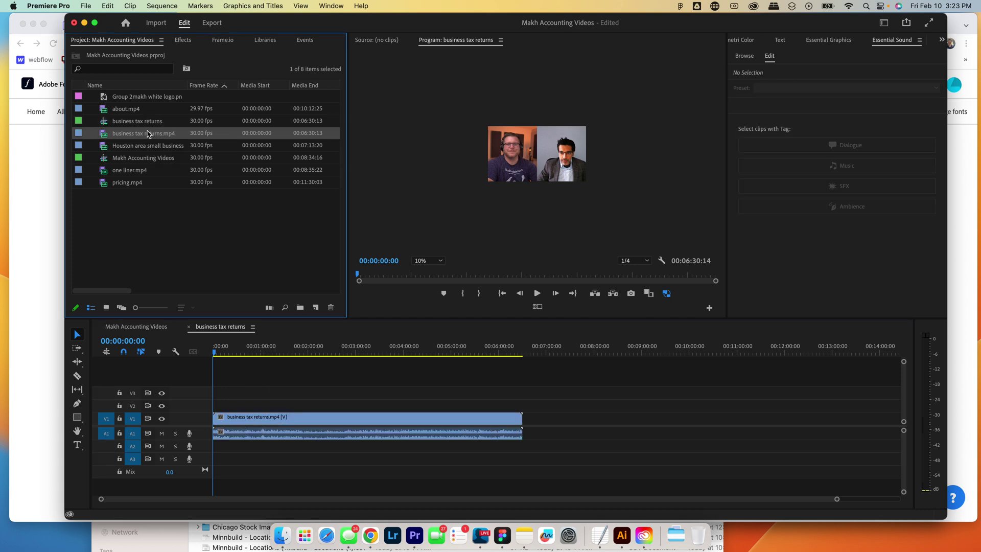
pyautogui.rightClick(148, 133)
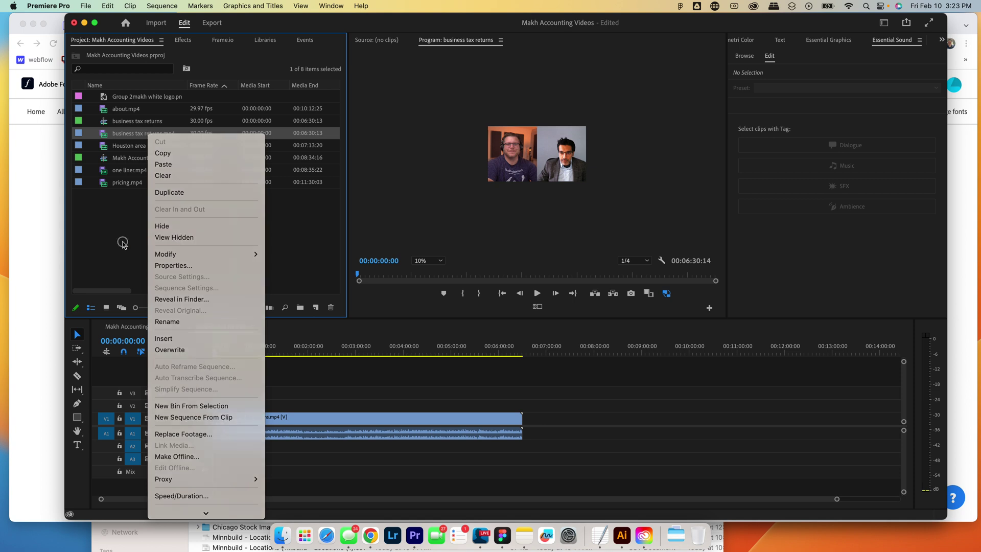
pyautogui.press('Escape')
pyautogui.click(225, 419)
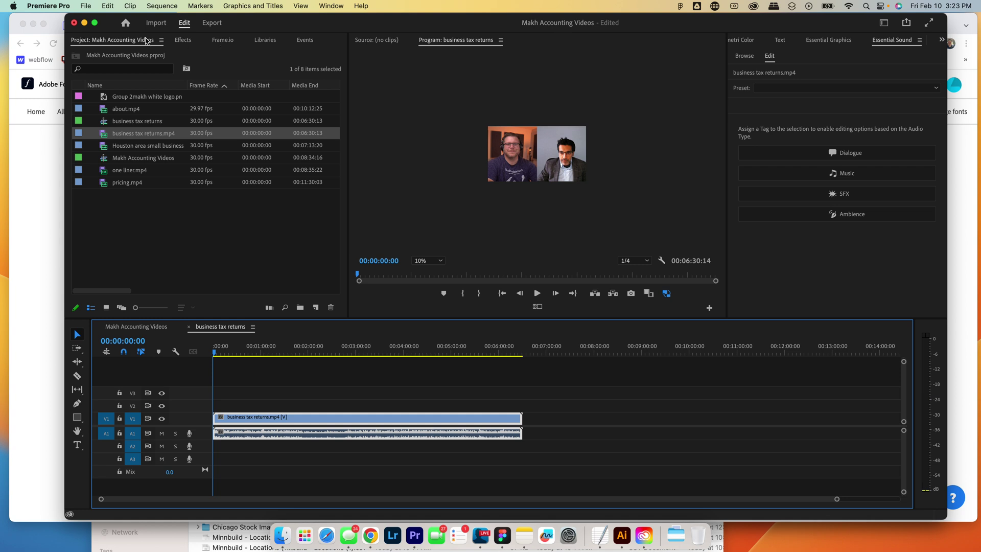
# Place the Makh Accounting library graphic on V2 above the interview.
pyautogui.click(263, 40)
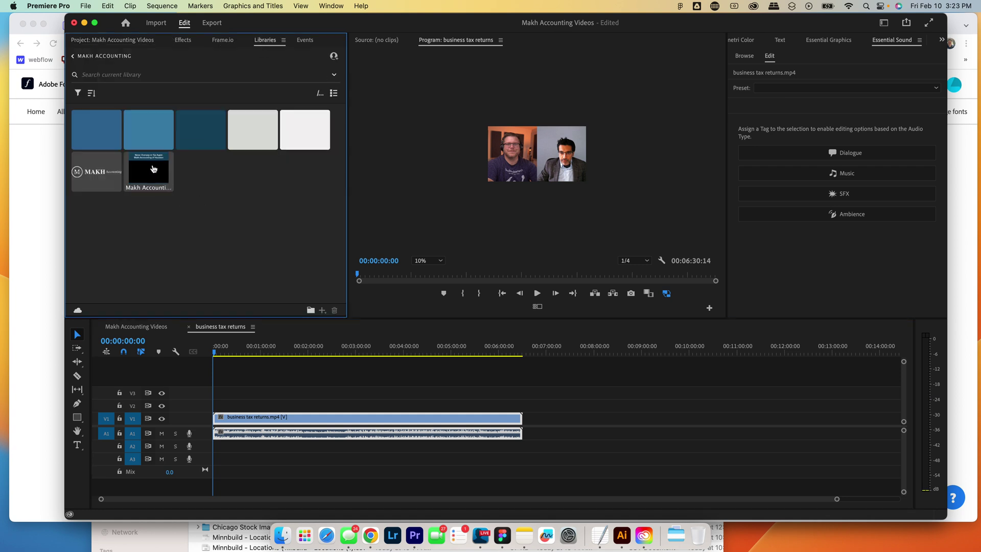
pyautogui.moveTo(153, 169); pyautogui.dragTo(212, 407)
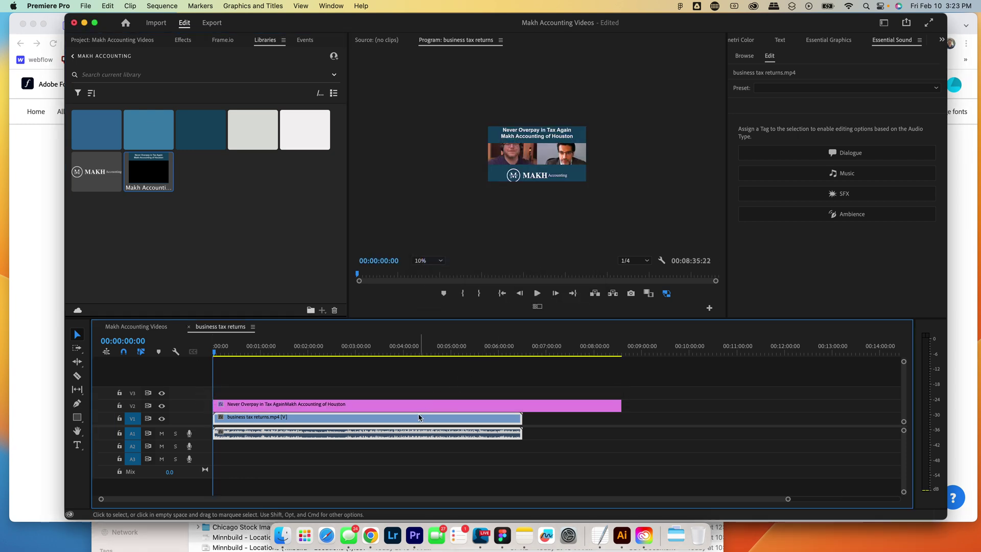
pyautogui.click(317, 363)
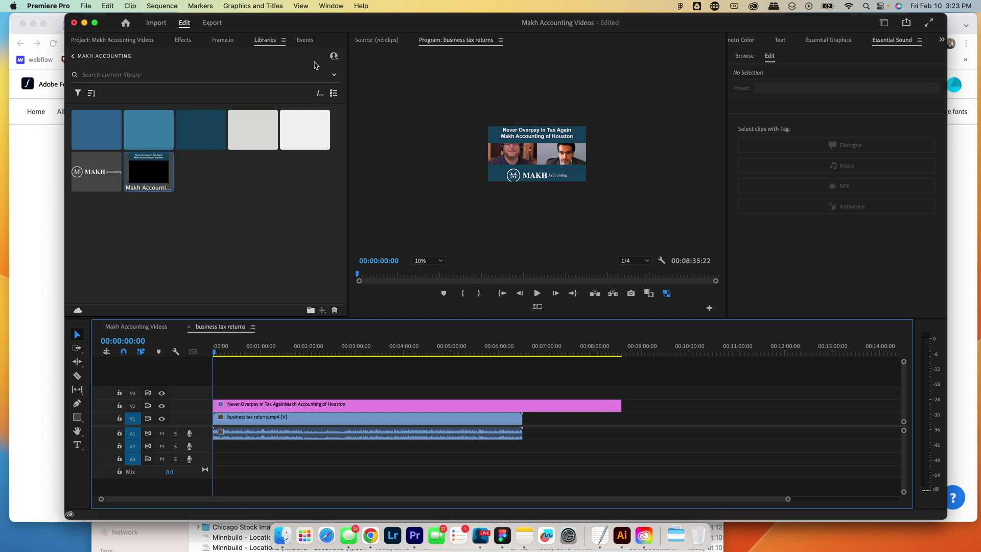
# Change the sequence's vertical frame size from 2160 to 3840, accepting deleted previews.
pyautogui.click(162, 5)
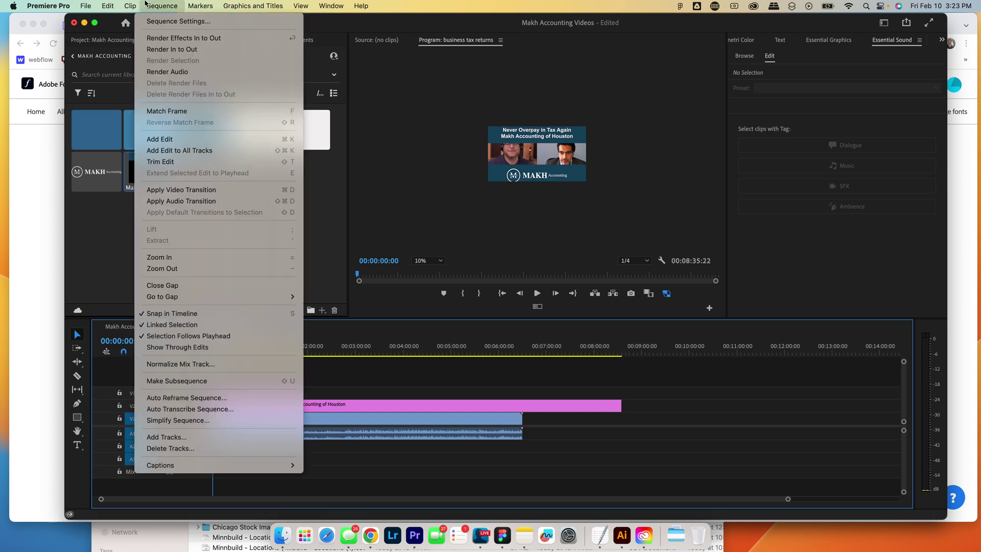
pyautogui.click(167, 22)
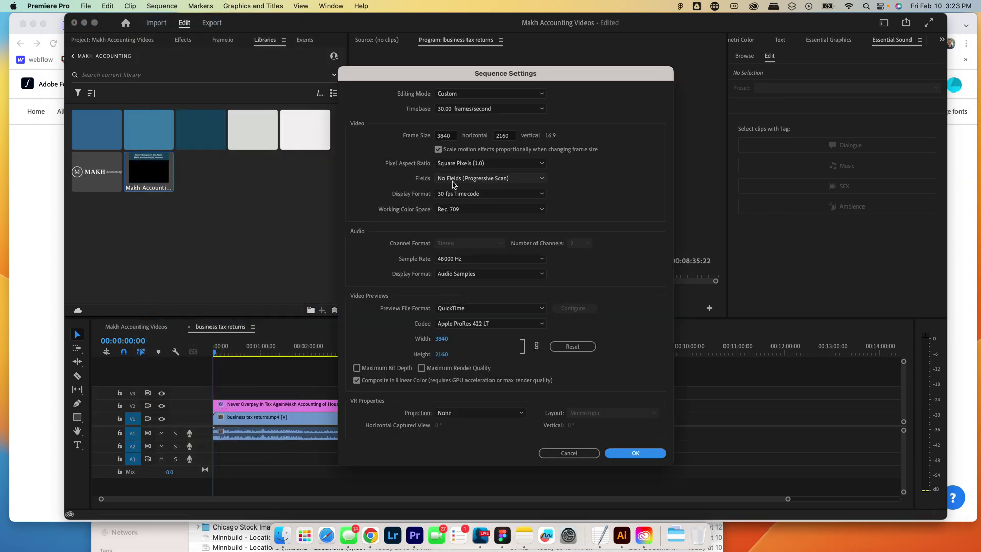
pyautogui.click(509, 136)
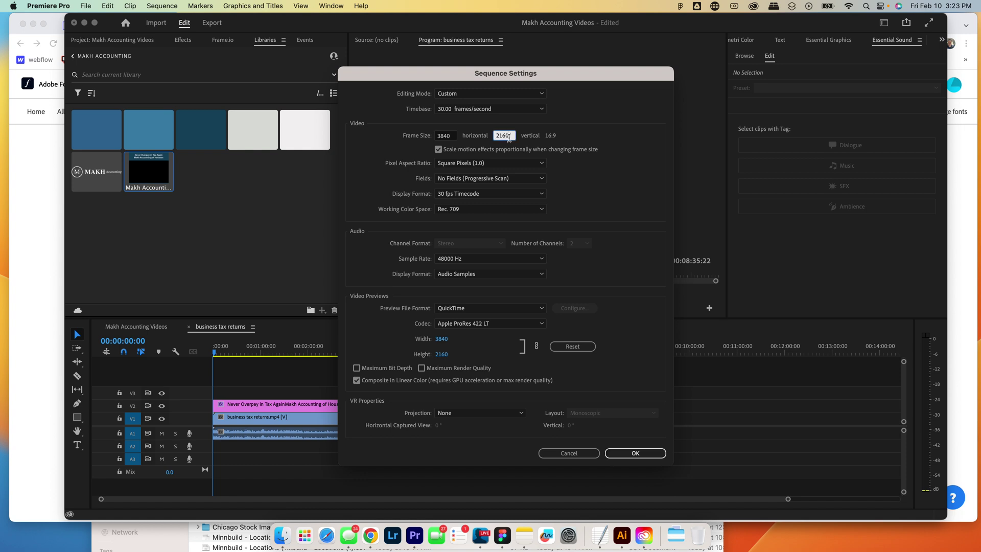
pyautogui.doubleClick(508, 137)
pyautogui.write('3840')
pyautogui.click(634, 453)
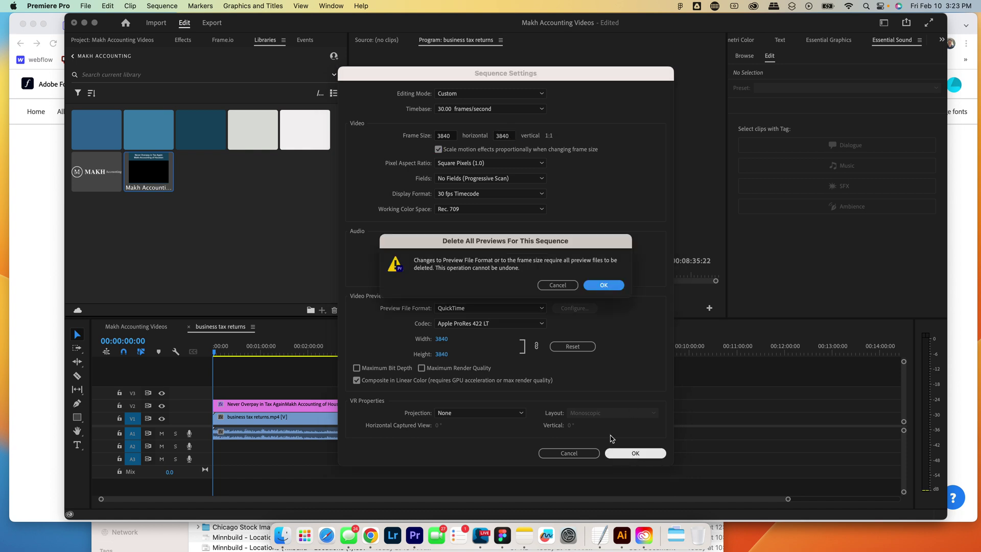
pyautogui.click(604, 284)
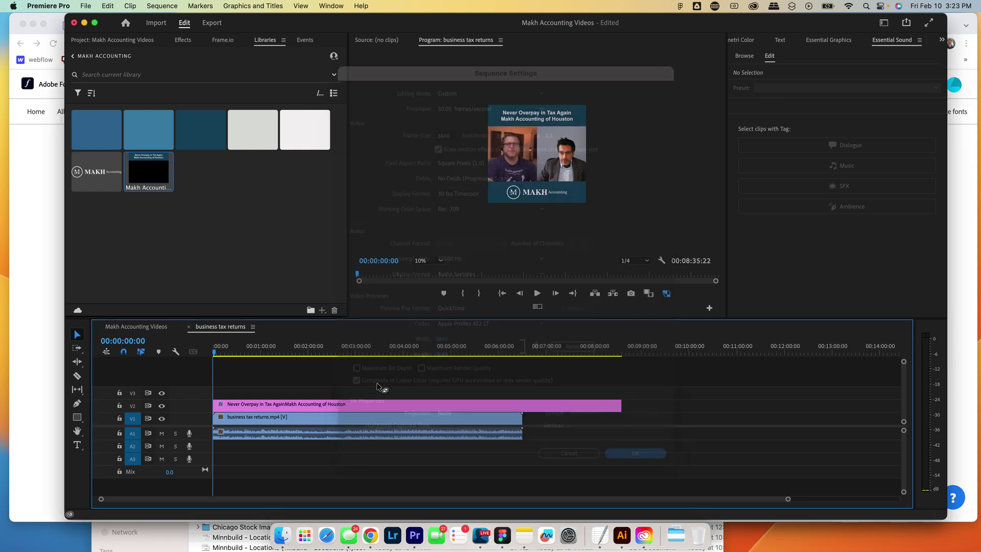
# Trim the V2 graphic to end with the V1 interview and select its tagline layer.
pyautogui.click(416, 417)
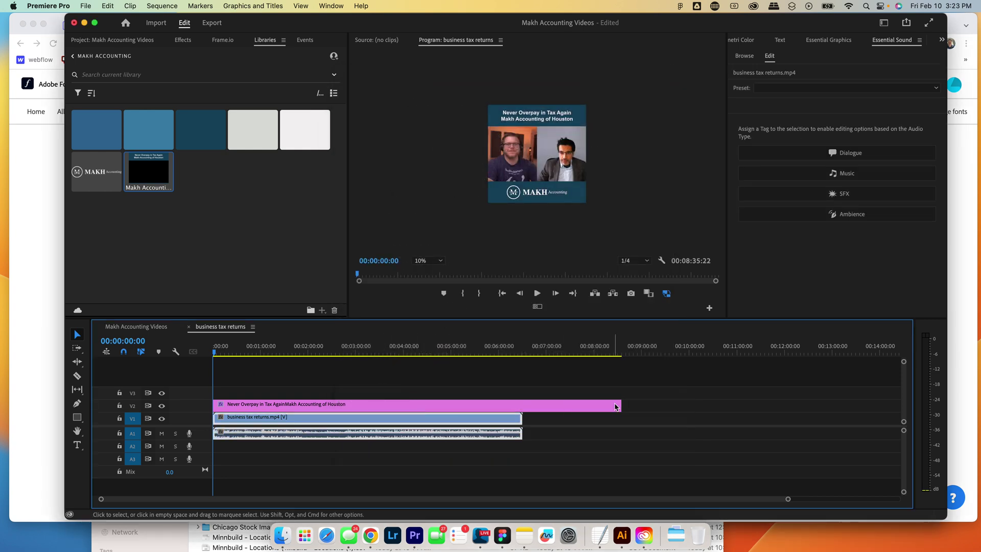
pyautogui.moveTo(619, 404); pyautogui.dragTo(522, 405)
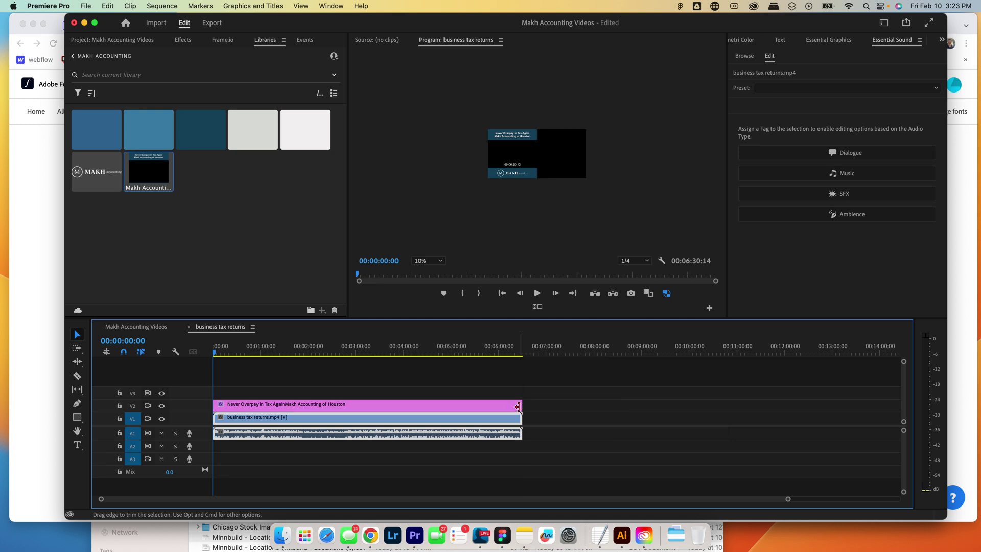
pyautogui.click(417, 351)
pyautogui.click(340, 404)
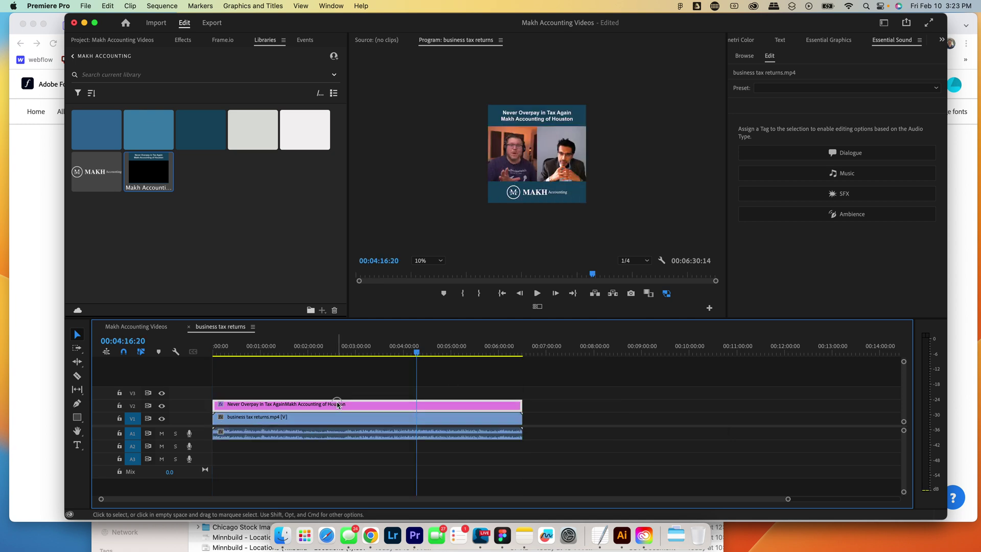
pyautogui.click(824, 40)
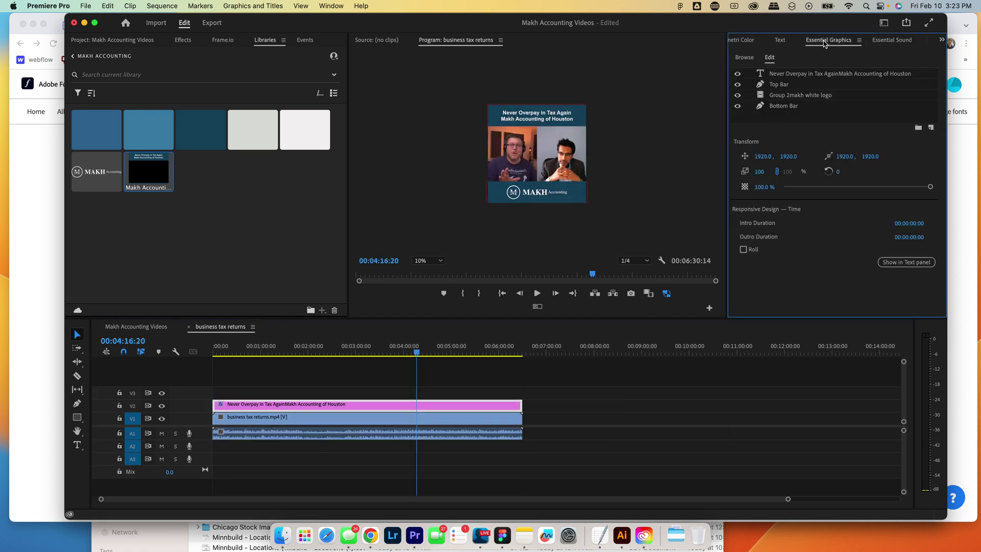
pyautogui.click(790, 77)
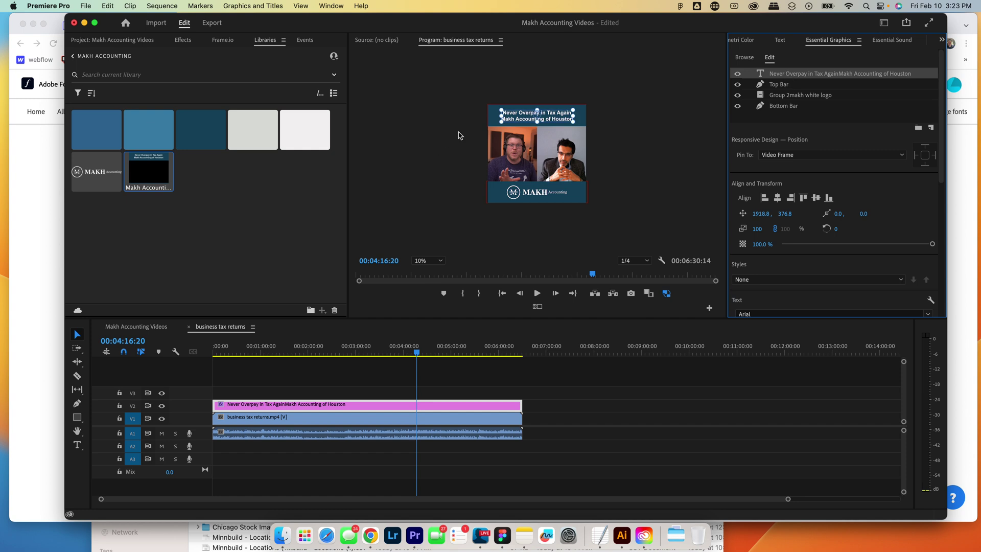
# Retype the tagline as 'Get Your Taxes Done Right' / 'Houston Small Biz CPA' and review it.
pyautogui.click(516, 120)
pyautogui.press('t')
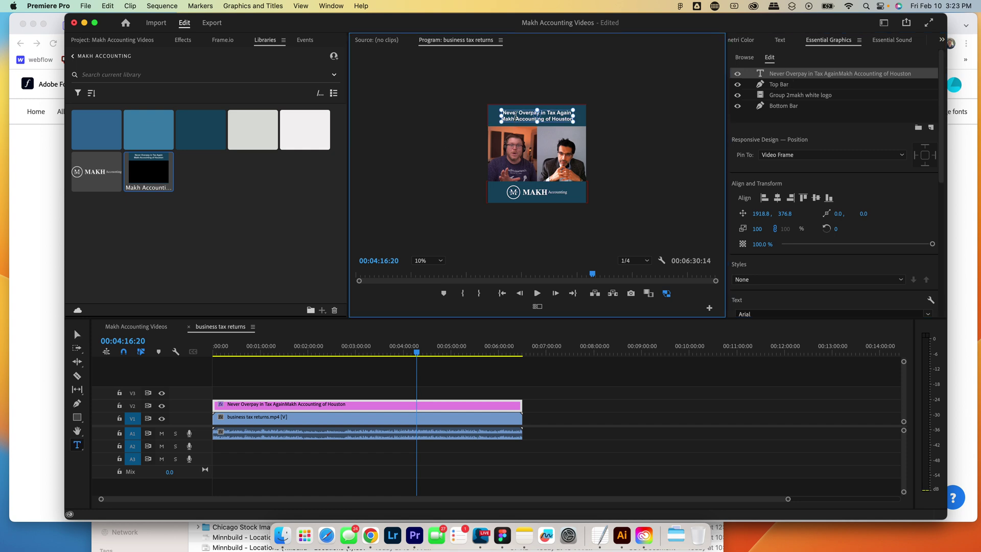
pyautogui.click(516, 116)
pyautogui.press('super+a')
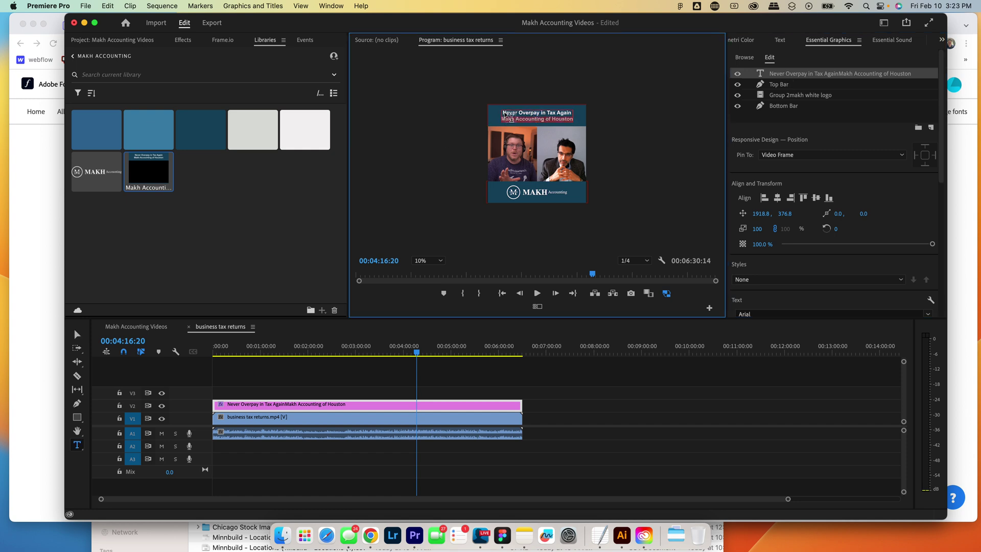
pyautogui.moveTo(504, 113); pyautogui.dragTo(581, 125)
pyautogui.write('N')
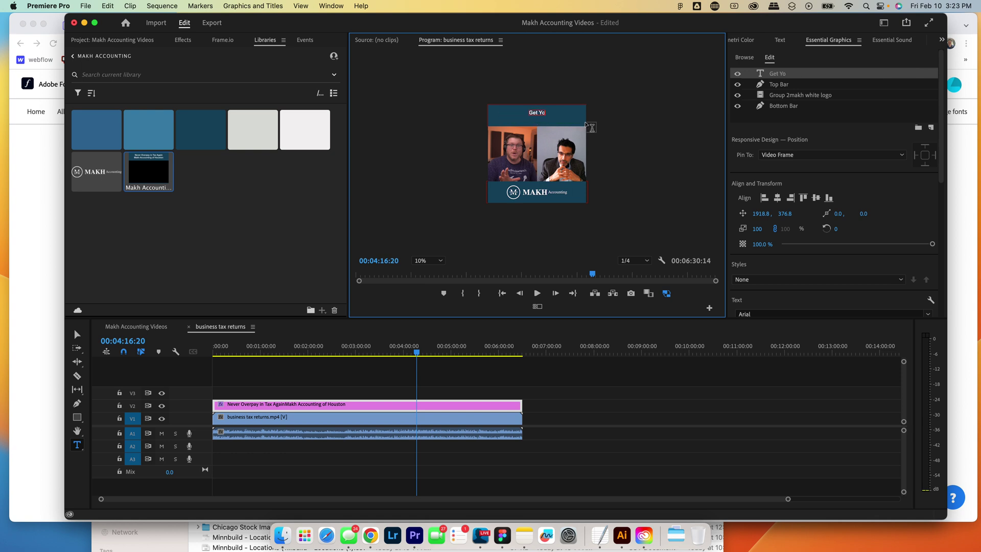
pyautogui.write('et Your Taxes Done Right')
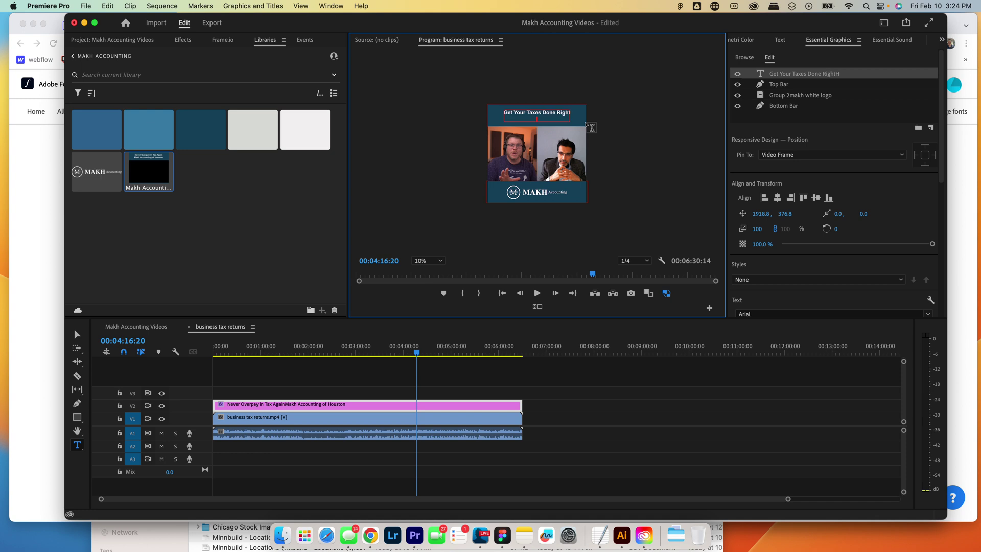
pyautogui.write('Houston Small Biz CPA')
pyautogui.click(491, 351)
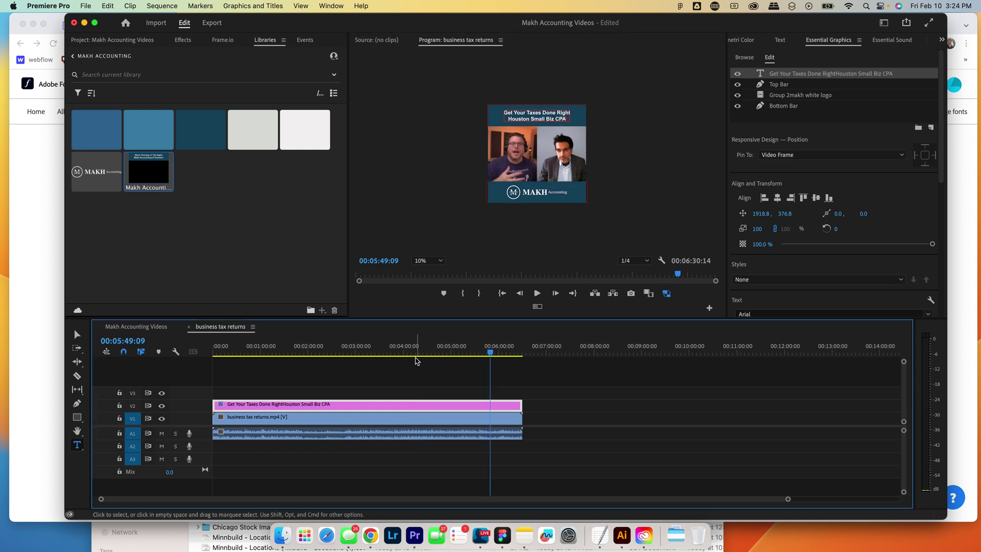
pyautogui.click(371, 395)
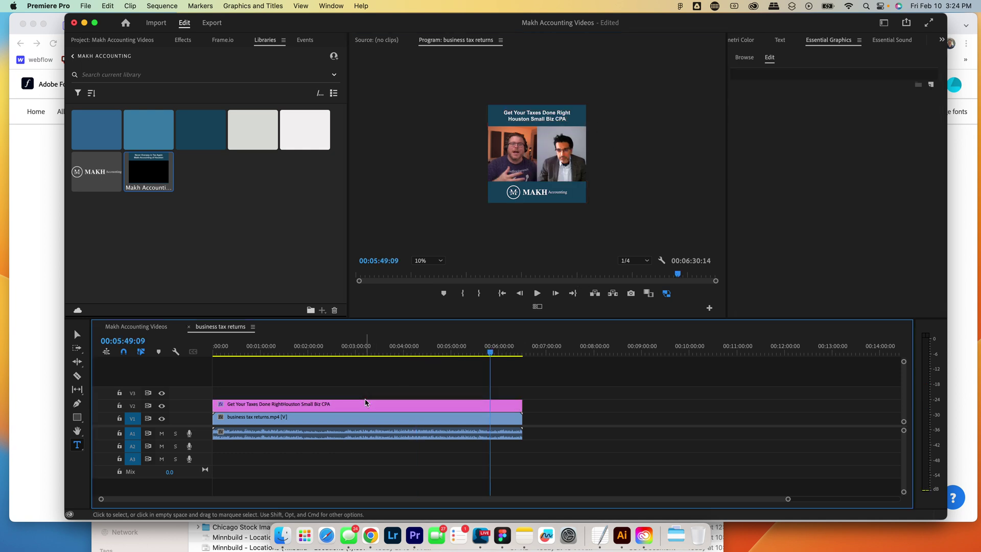